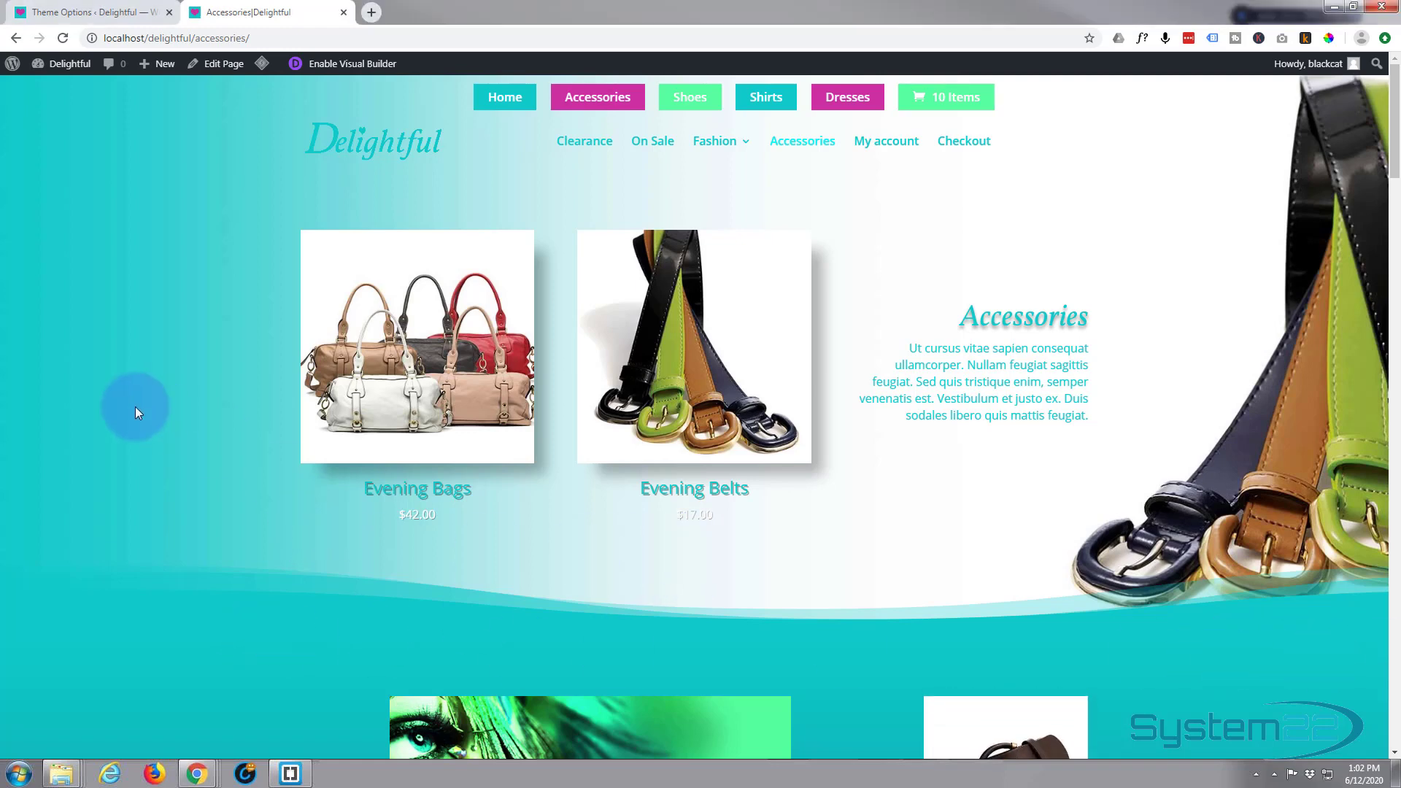
- Open the quick view of Evening Belts in the vertical product carousel, examine its details and close it
scroll(134, 406, "down", 3)
scroll(134, 407, "down", 3)
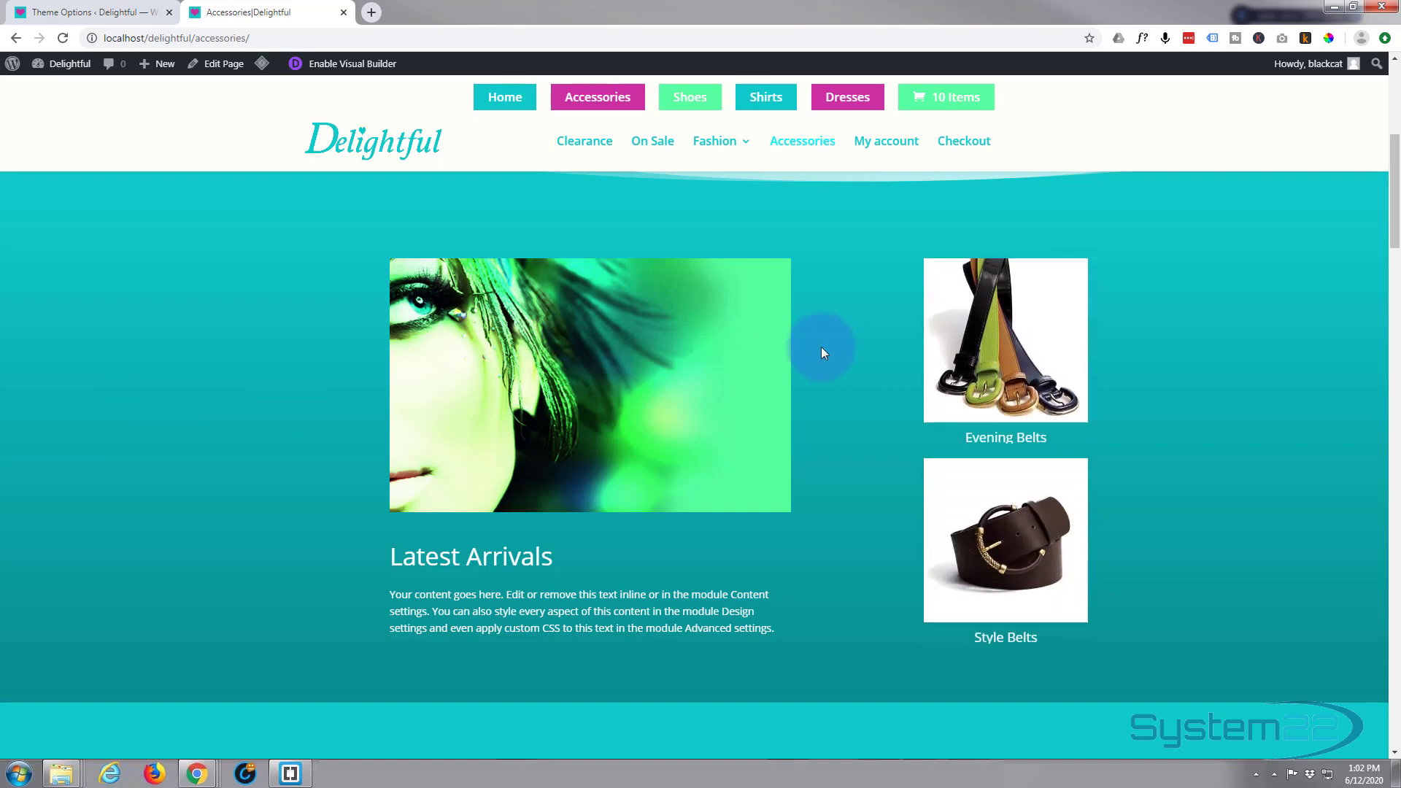
mouse_move(980, 348)
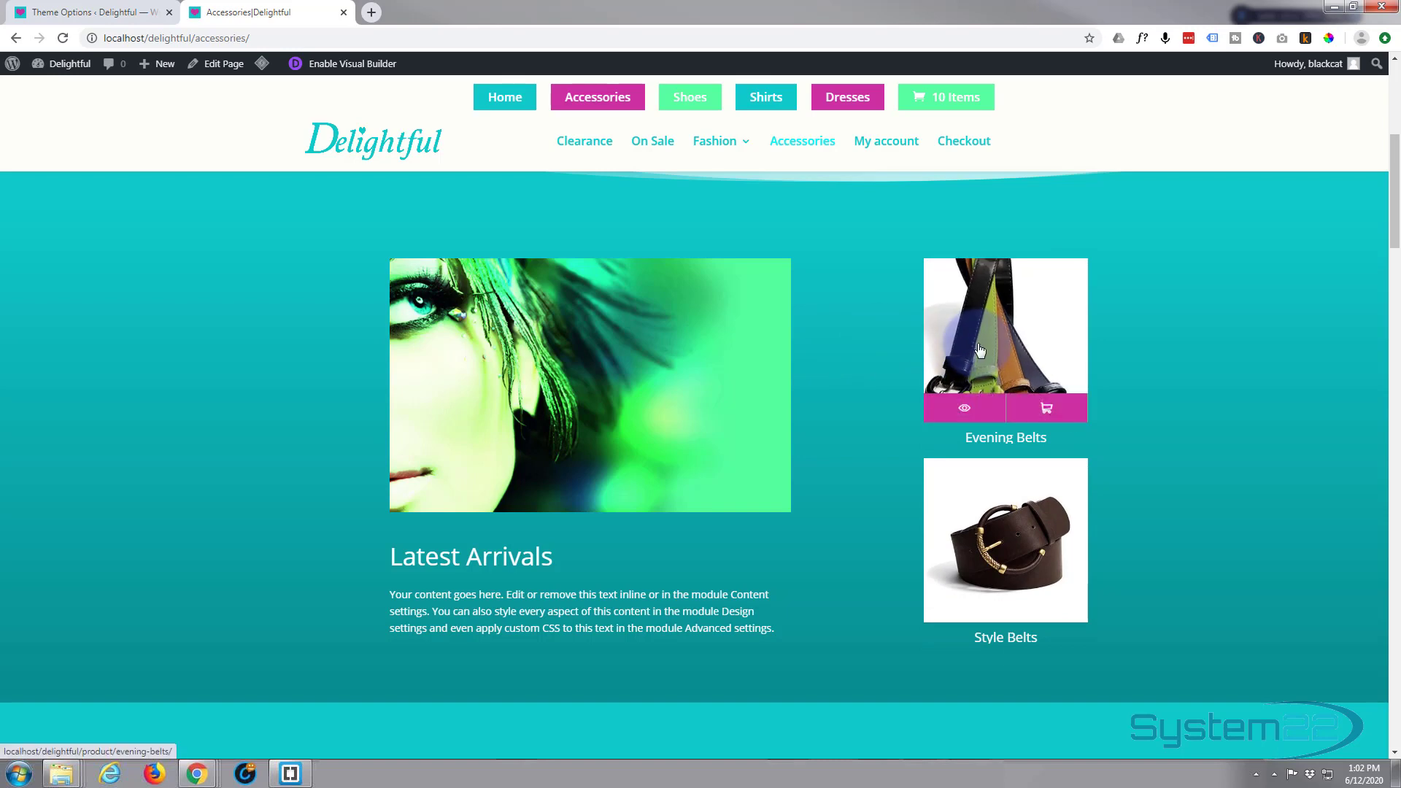
left_click(966, 411)
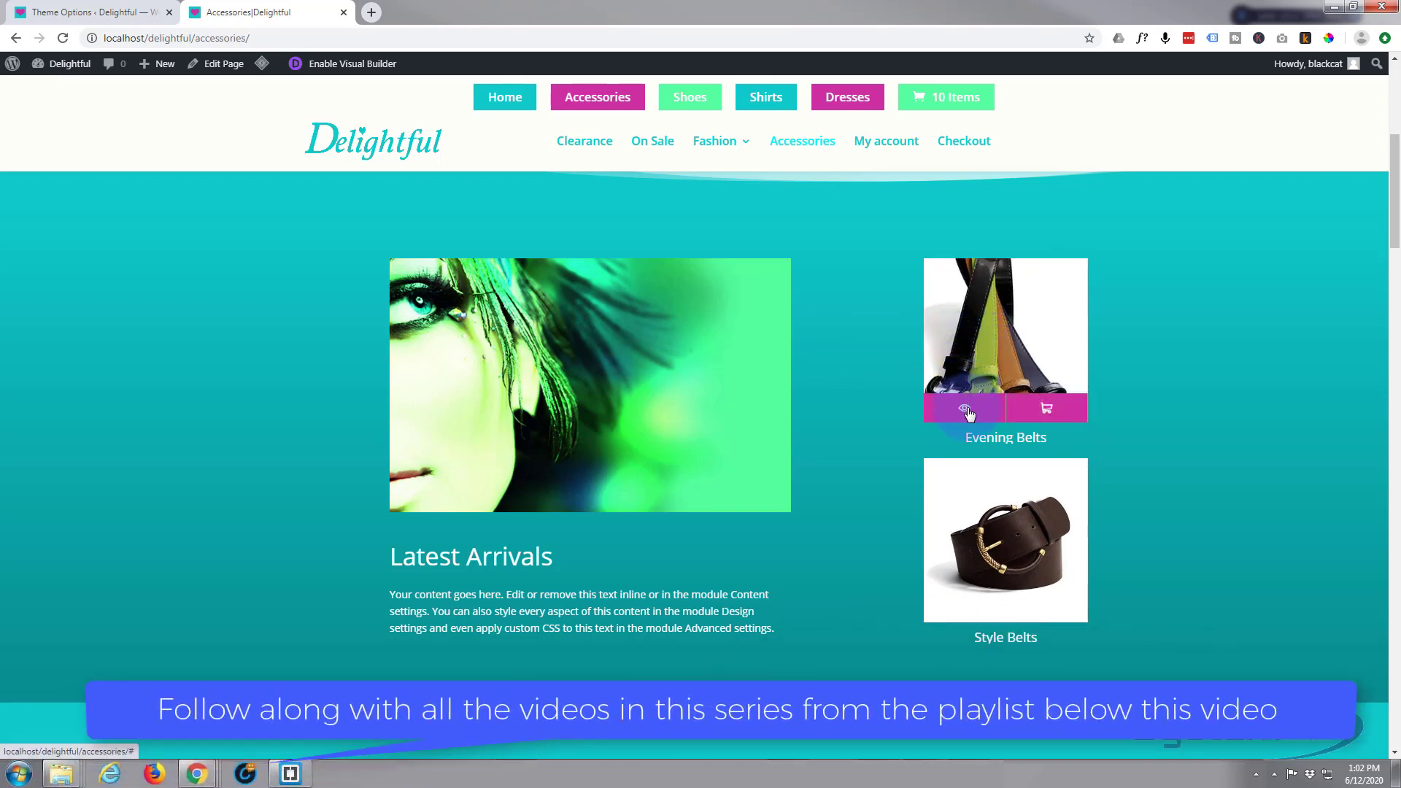
left_click(967, 412)
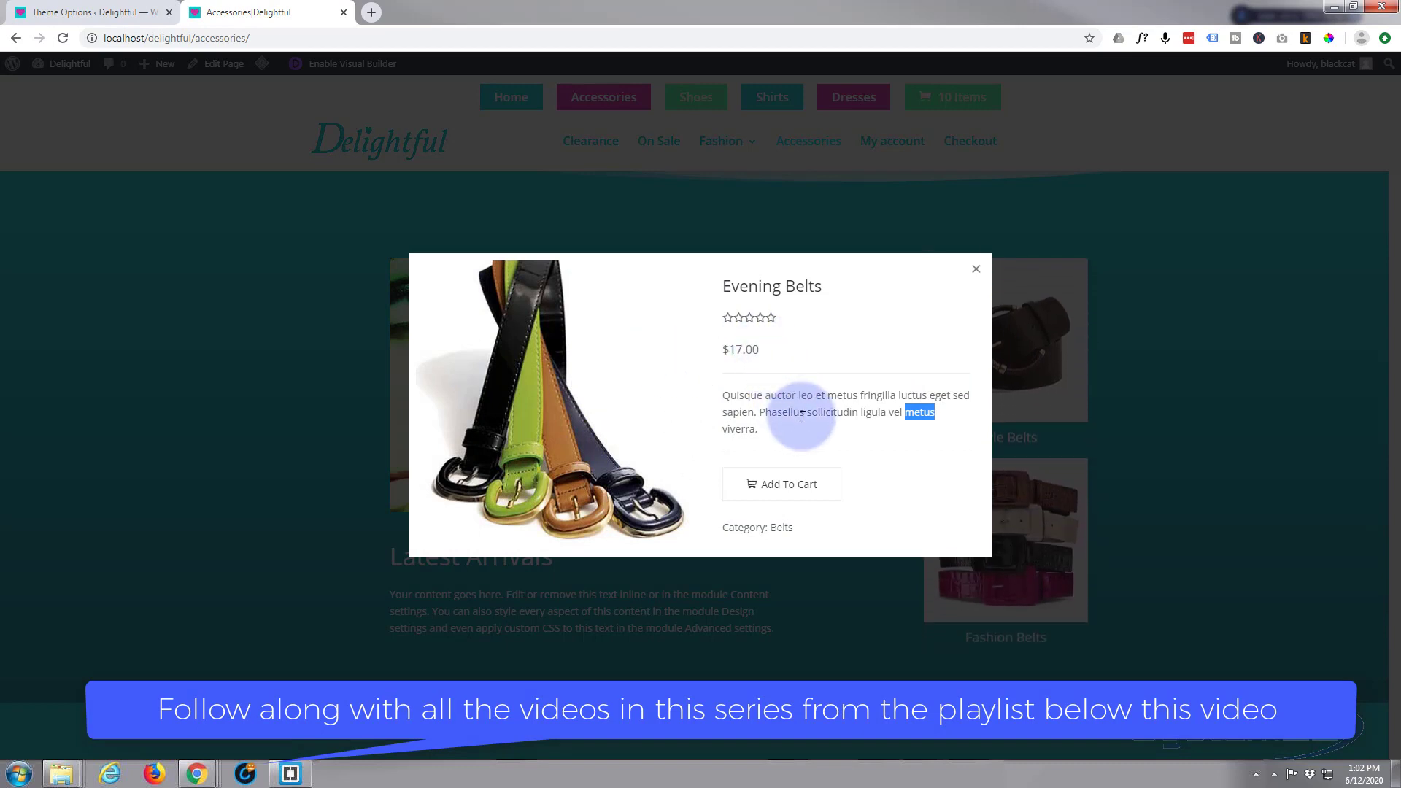
left_click(858, 515)
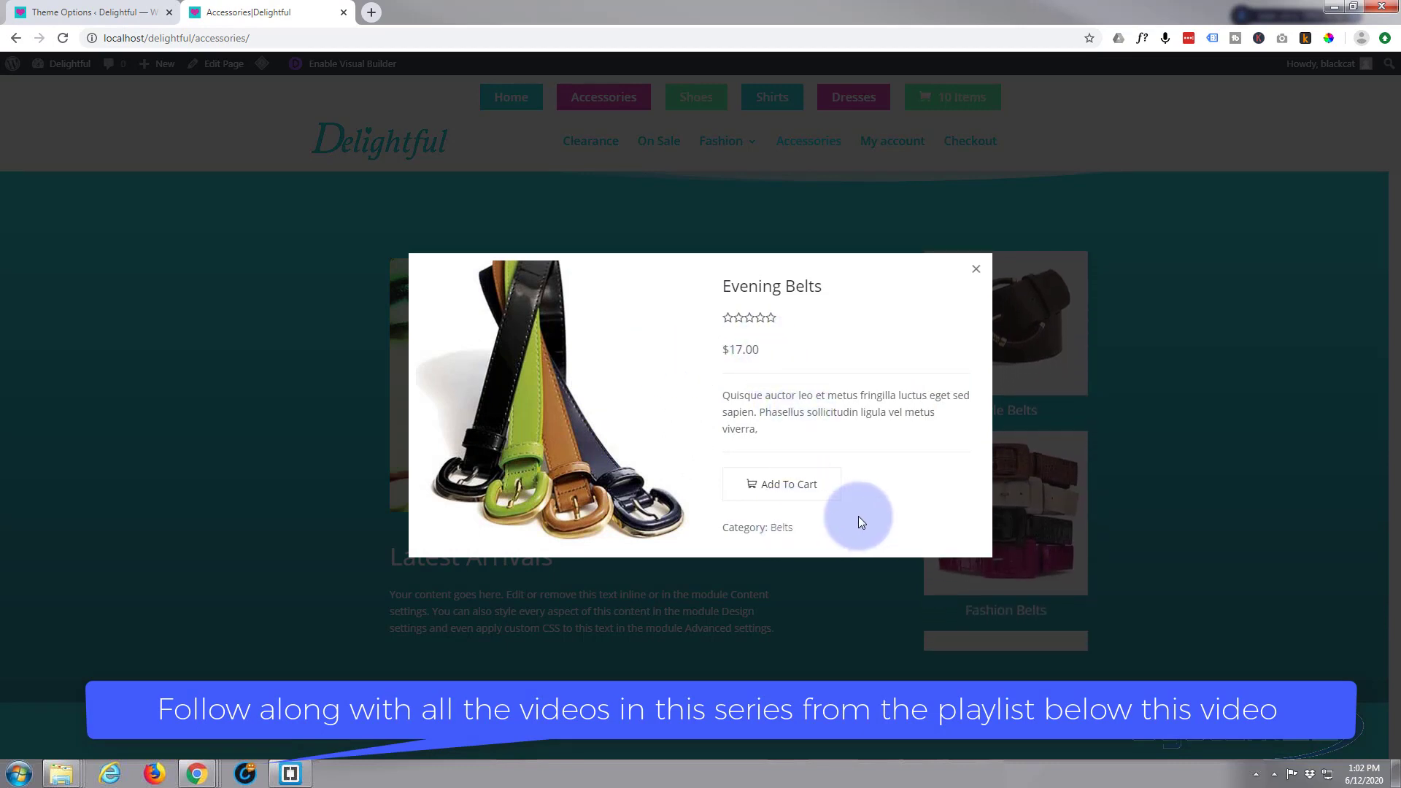
left_click(977, 270)
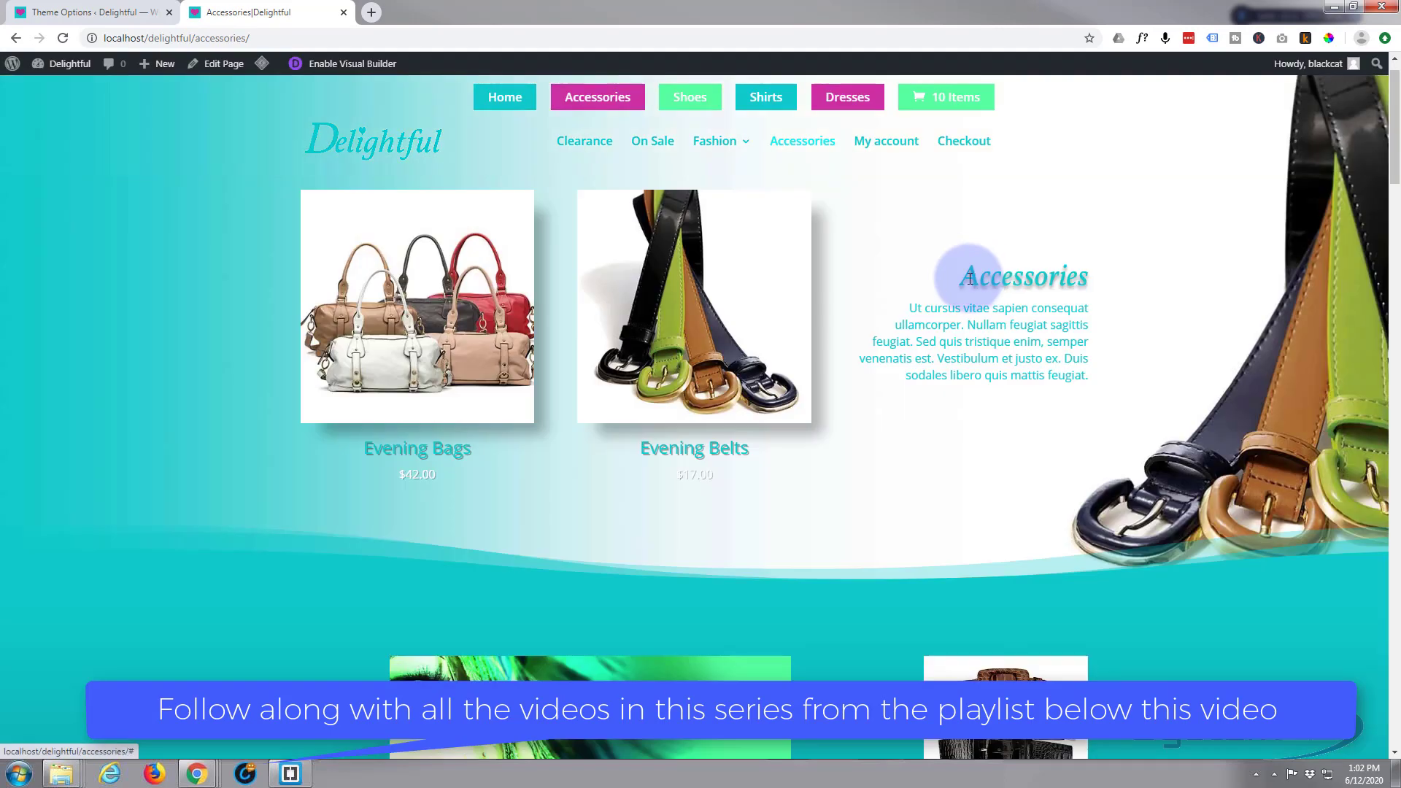
- Add Fashion Belts to the cart directly from the vertical carousel beside Latest Arrivals
scroll(875, 445, "down", 5)
mouse_move(1005, 400)
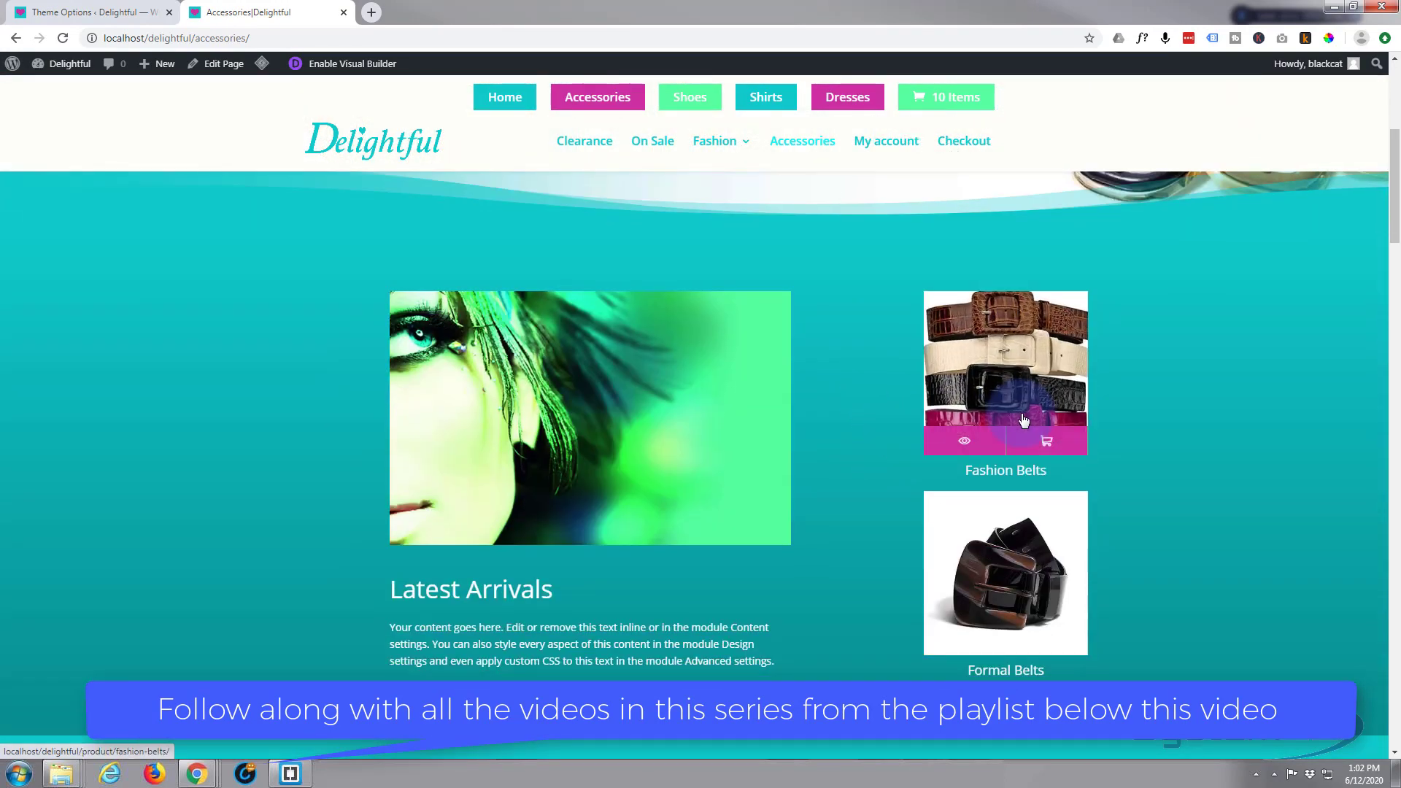
left_click(1050, 447)
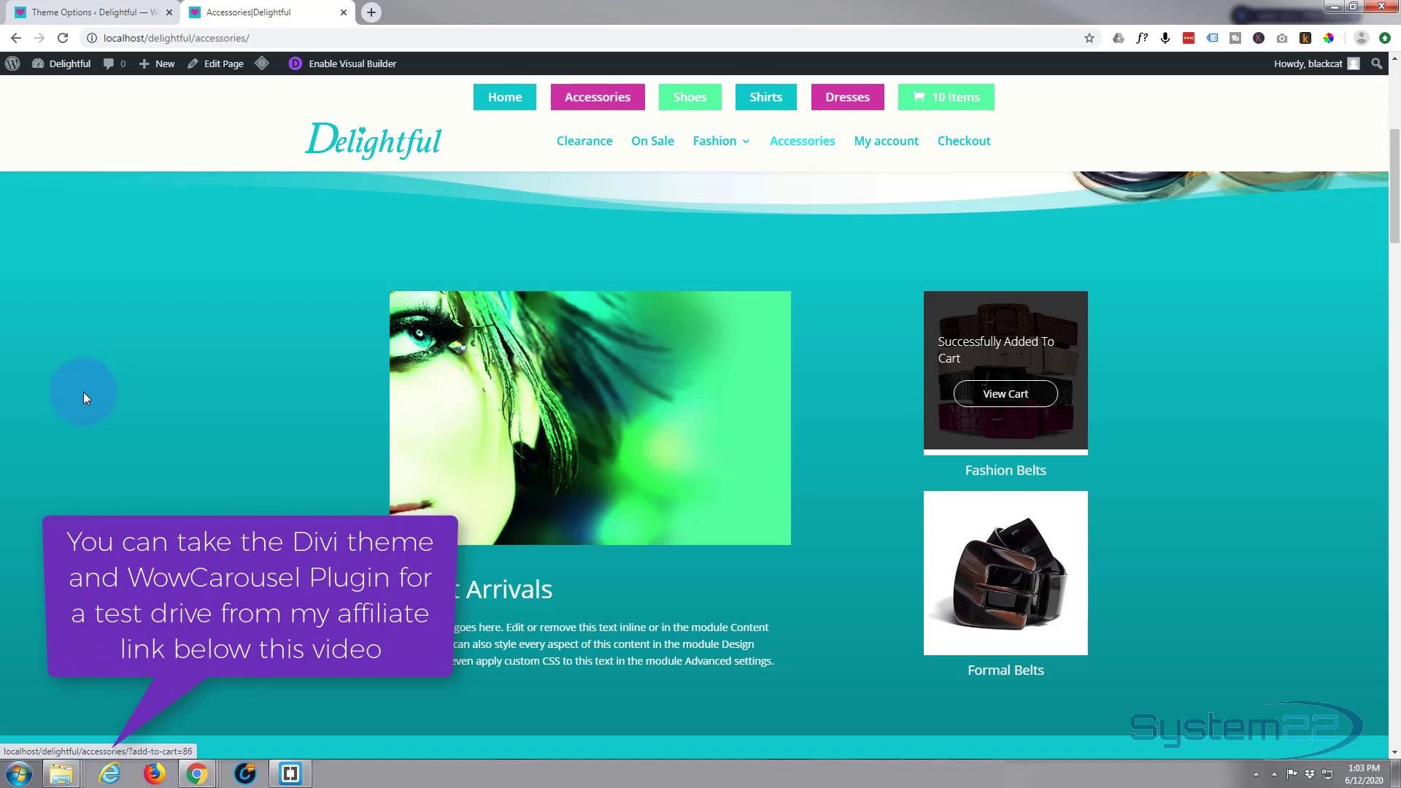
- Enable the Visual Builder on the Accessories page and delete the belt carousel module beside Latest Arrivals
left_click(352, 64)
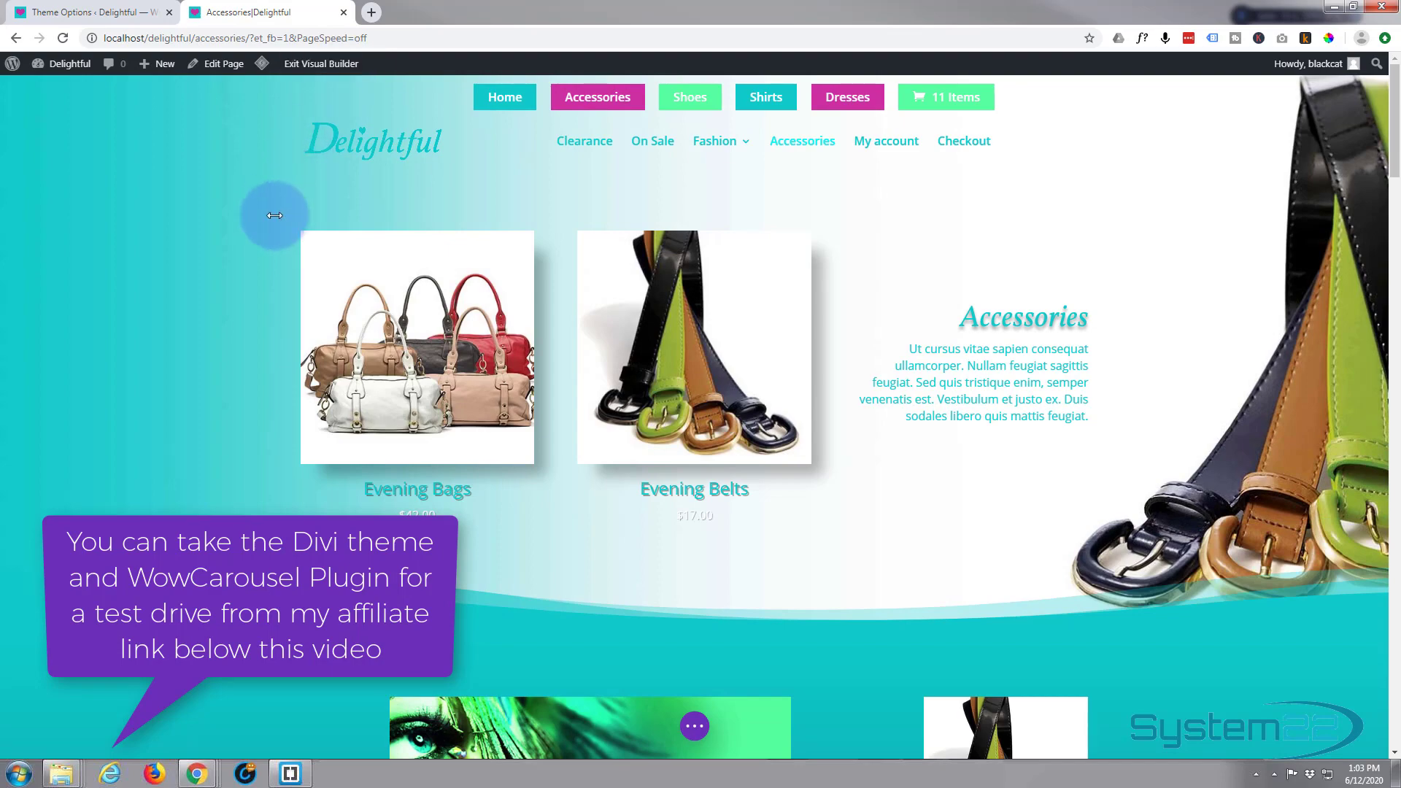
scroll(275, 216, "down", 6)
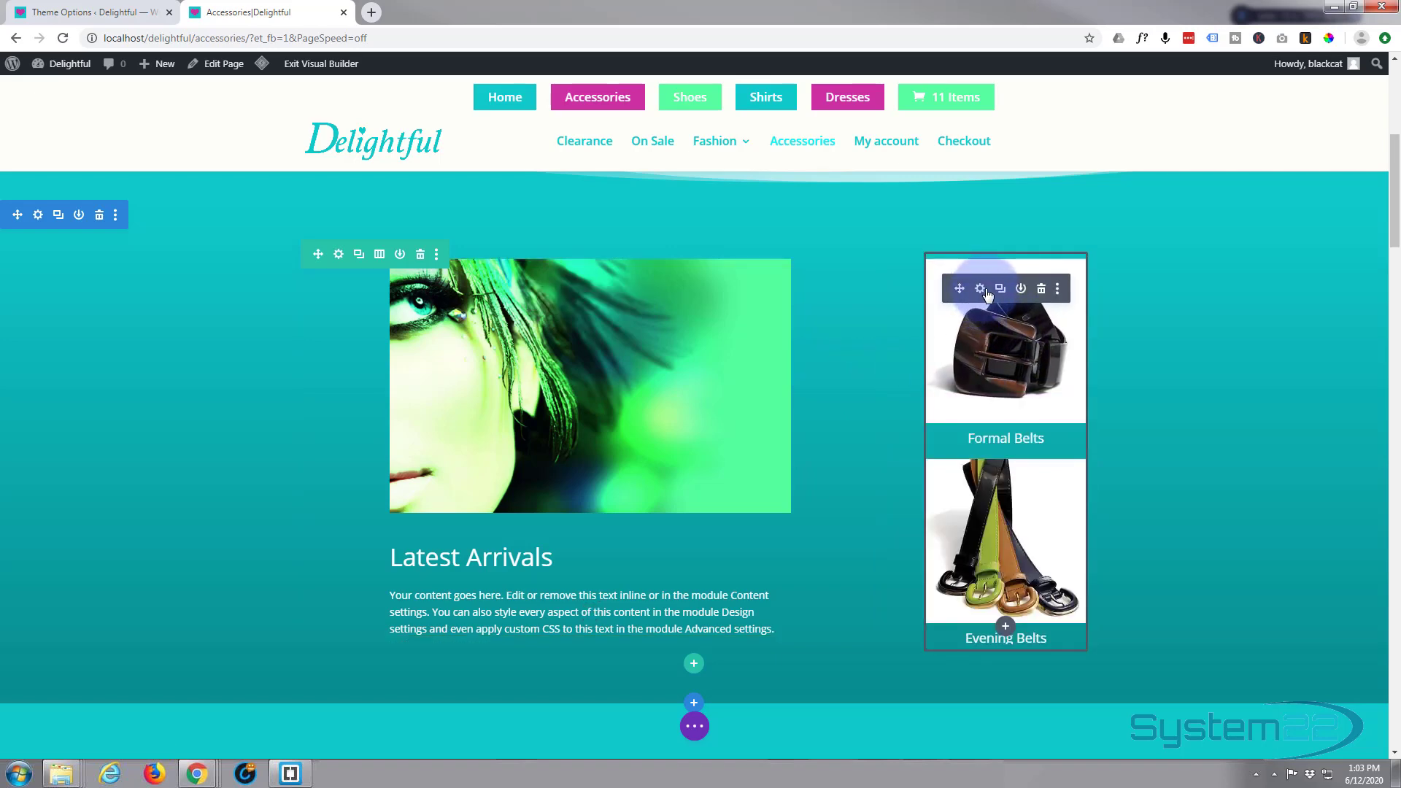
left_click(1041, 291)
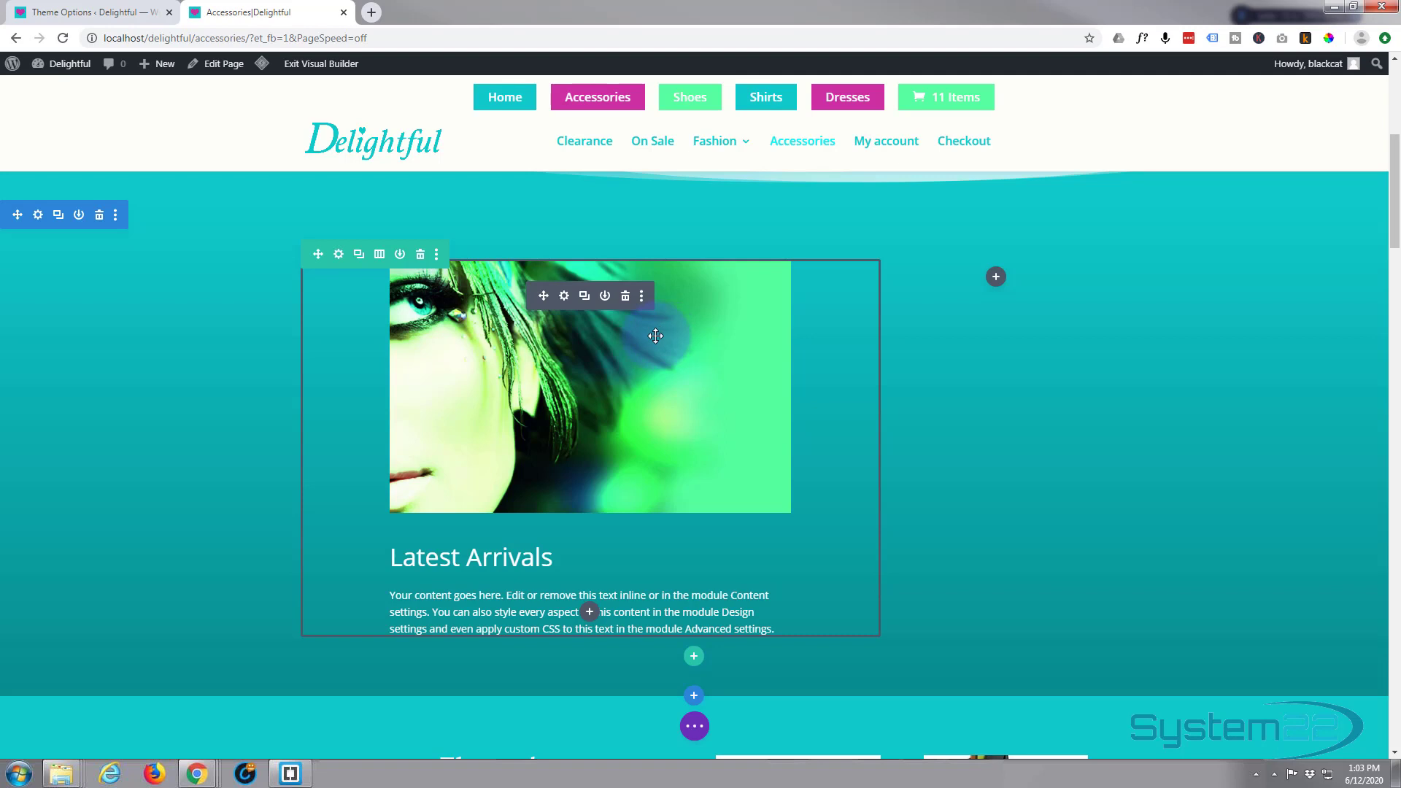
- Insert a Wow Product Carousel module into the empty column beside Latest Arrivals
left_click(996, 279)
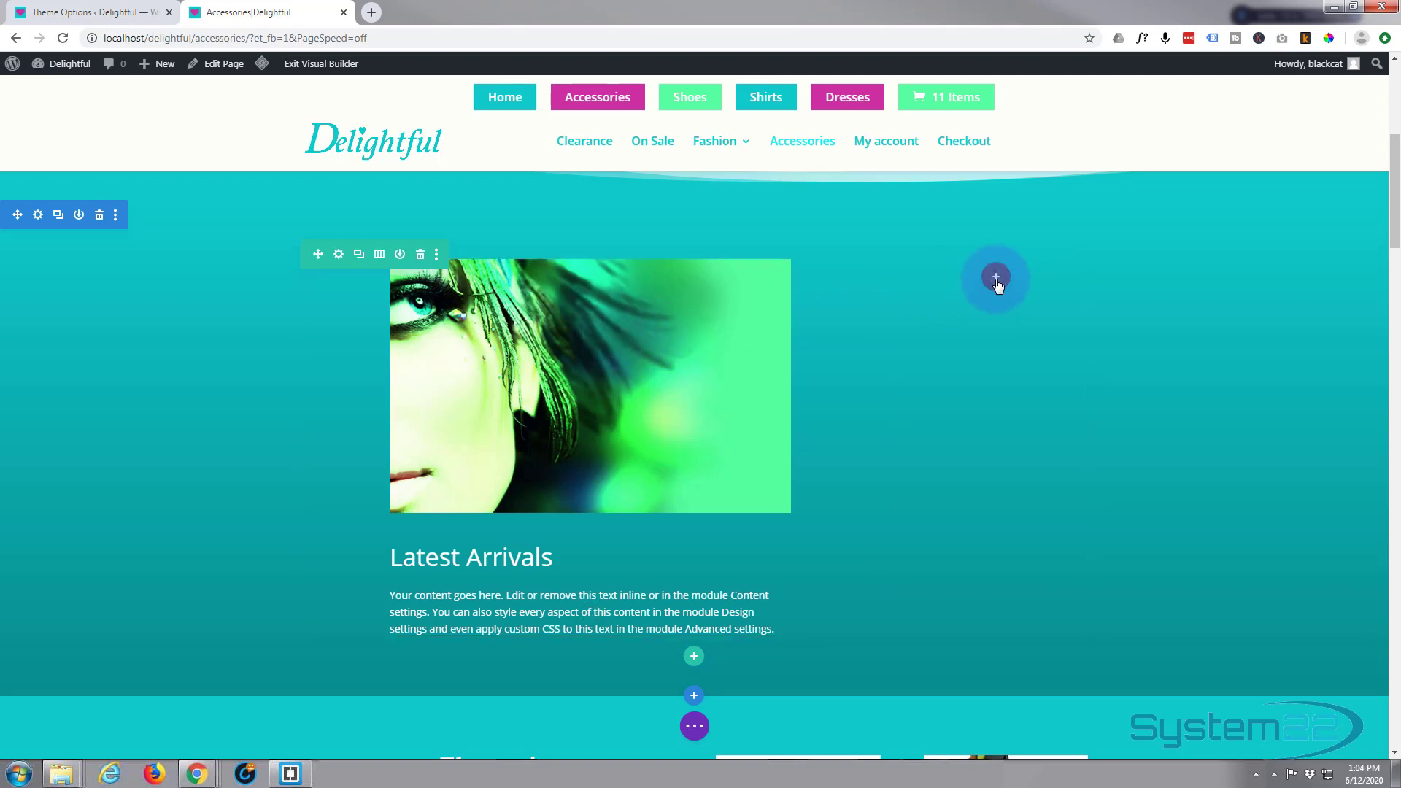
scroll(990, 545, "down", 20)
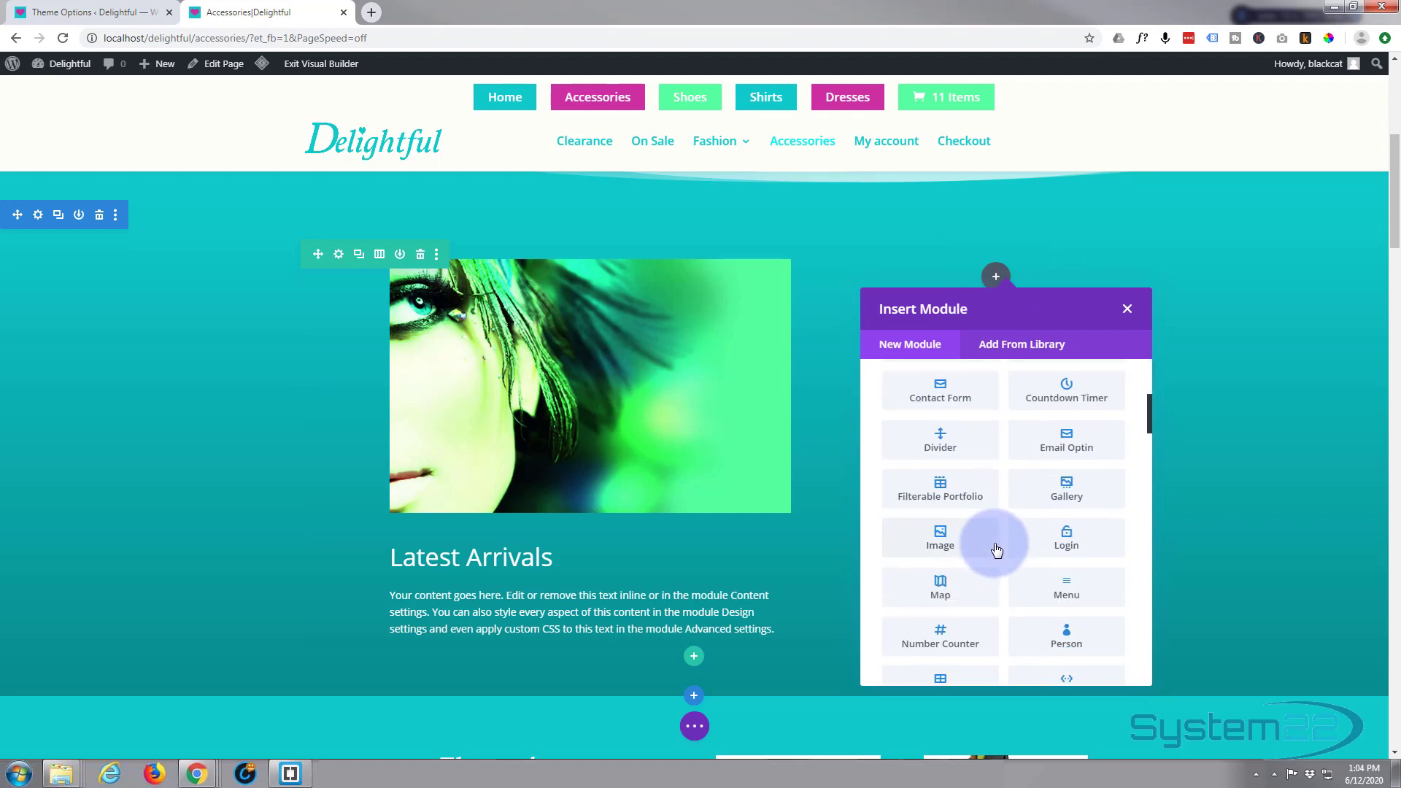
scroll(993, 546, "down", 15)
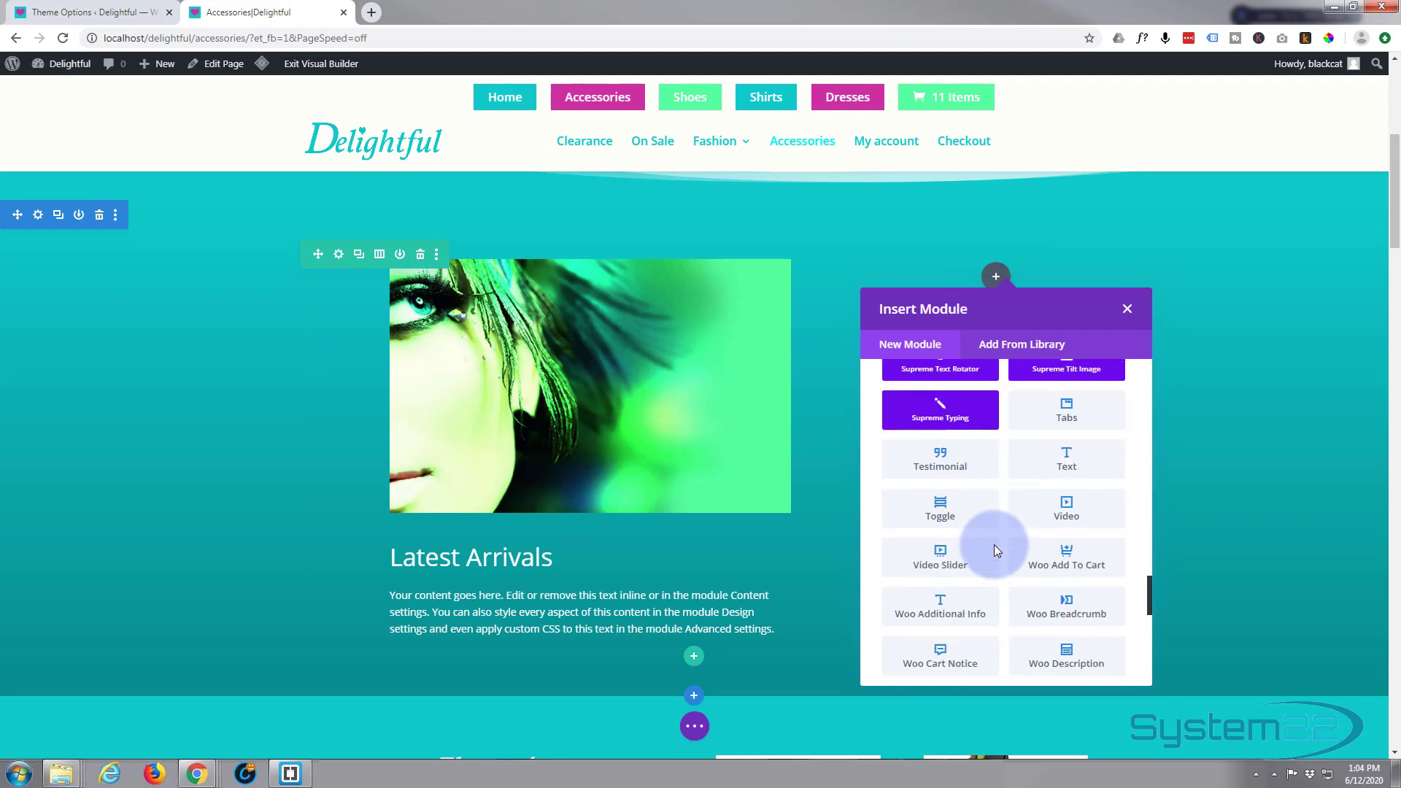
scroll(994, 544, "up", 3)
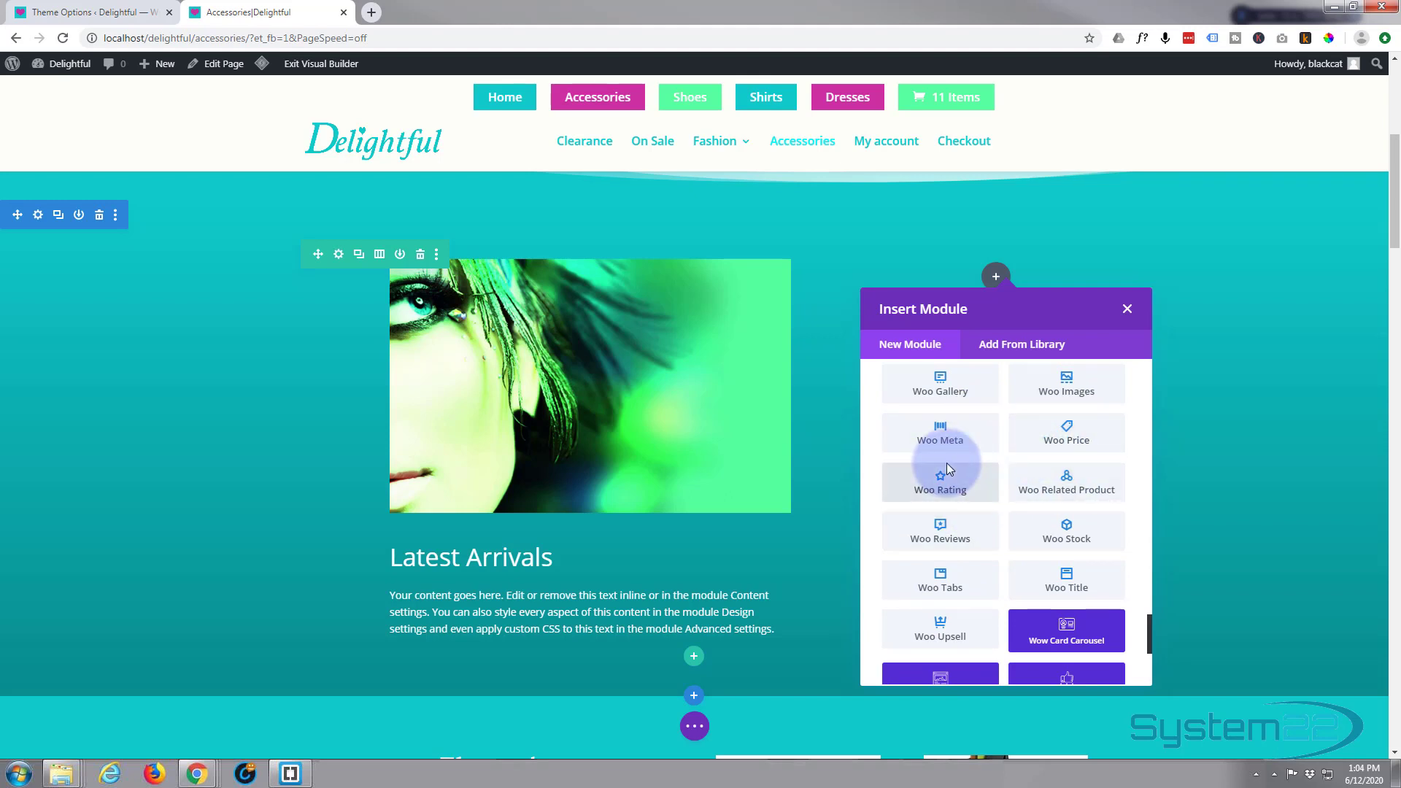
scroll(947, 468, "down", 2)
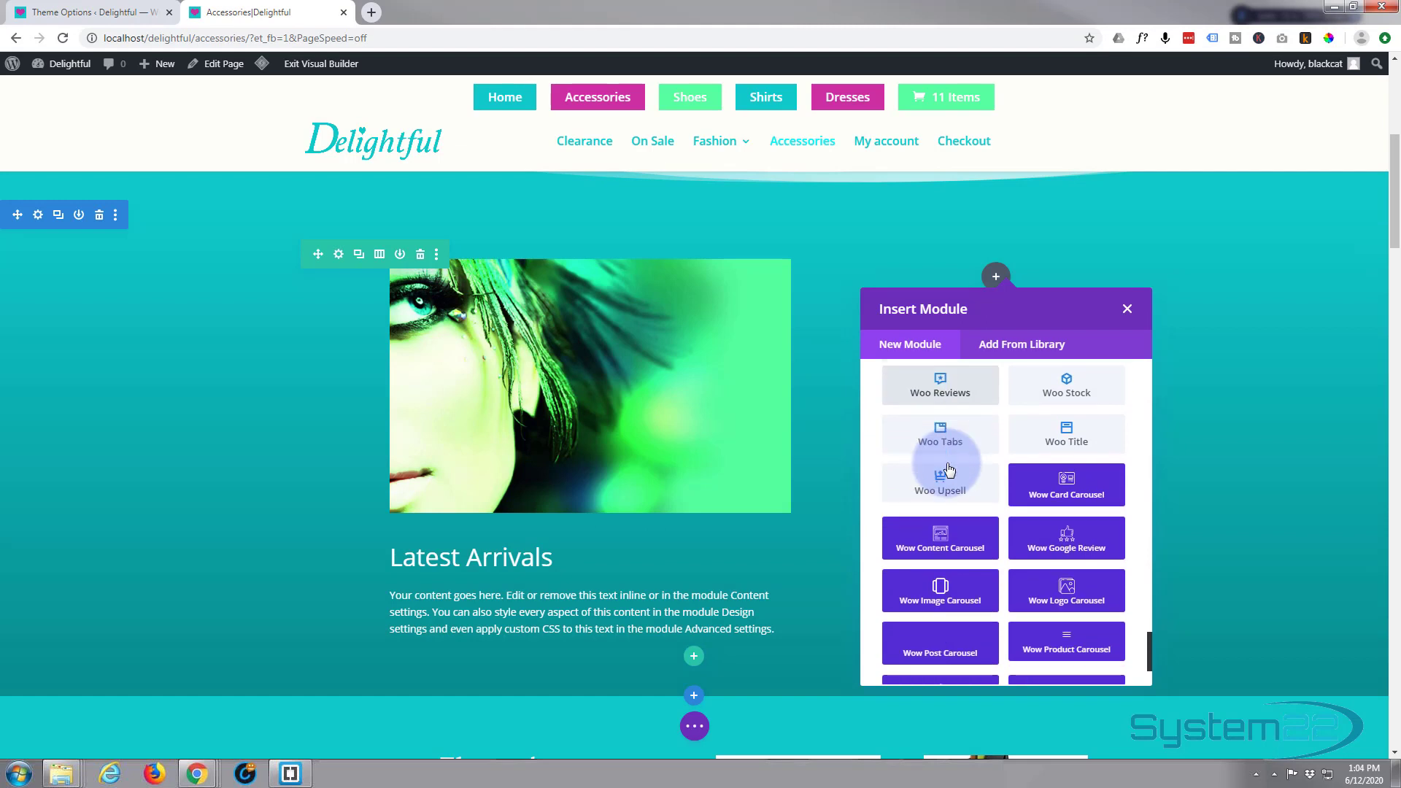
scroll(864, 462, "down", 2)
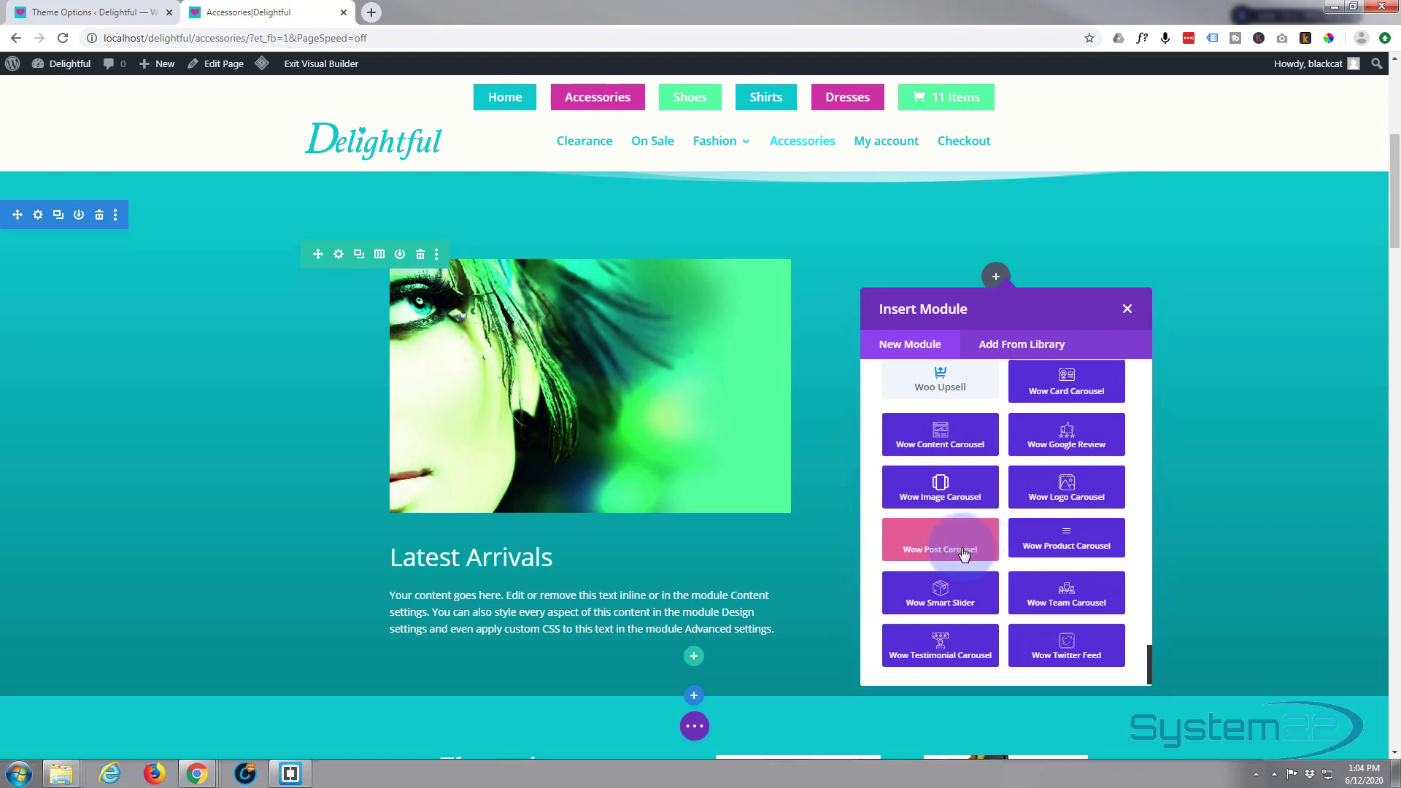
left_click(1051, 540)
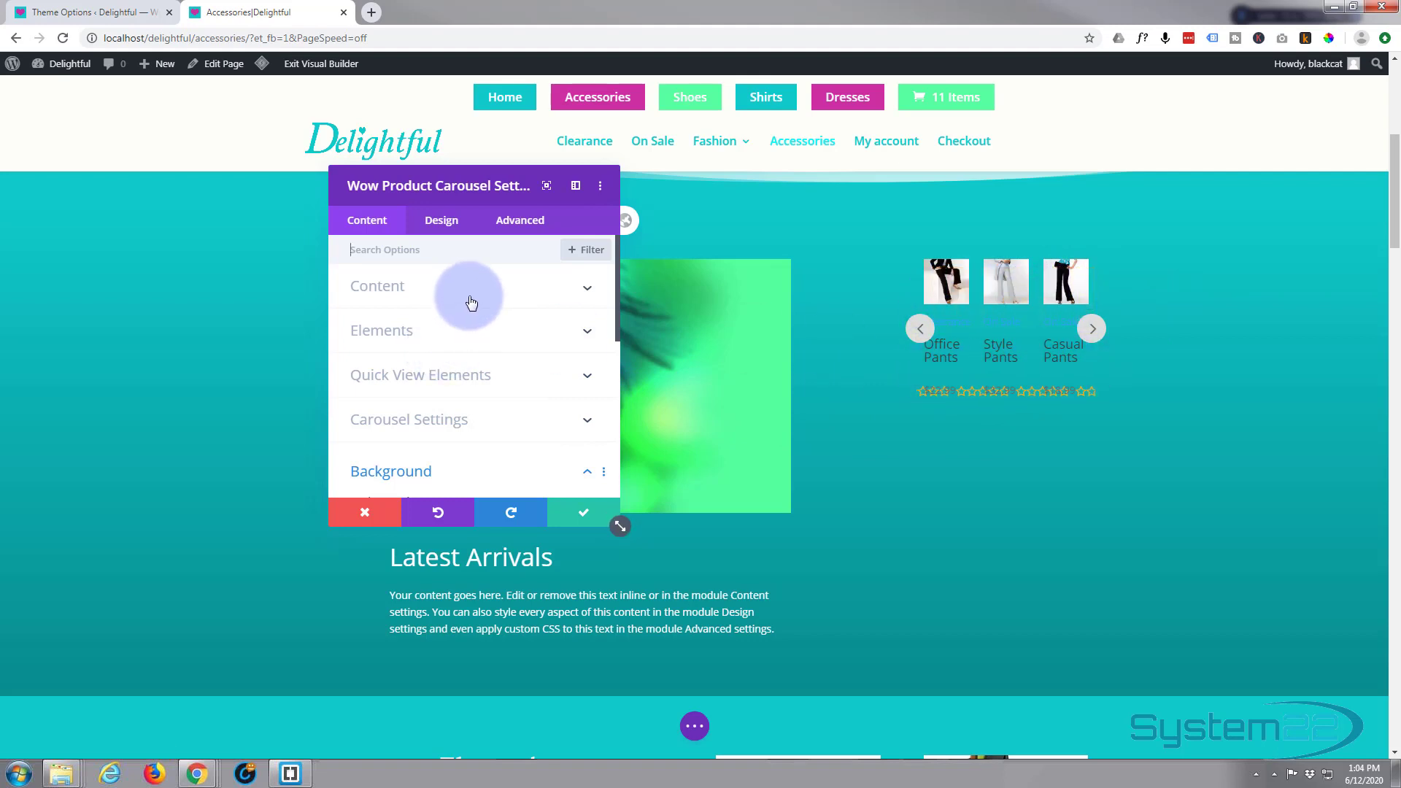
- Turn on Vertical Mode in the product carousel's advanced carousel settings
left_click(413, 421)
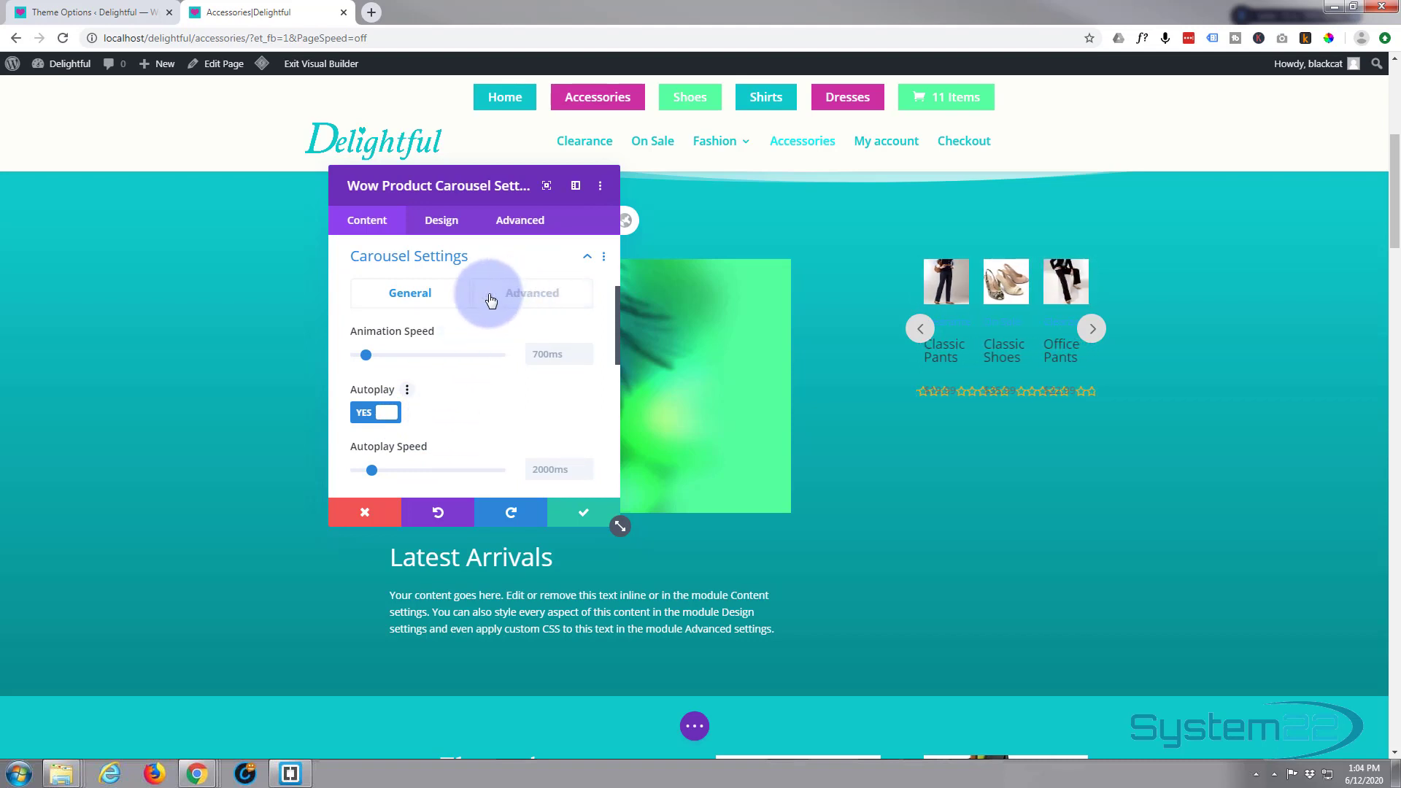
left_click(529, 295)
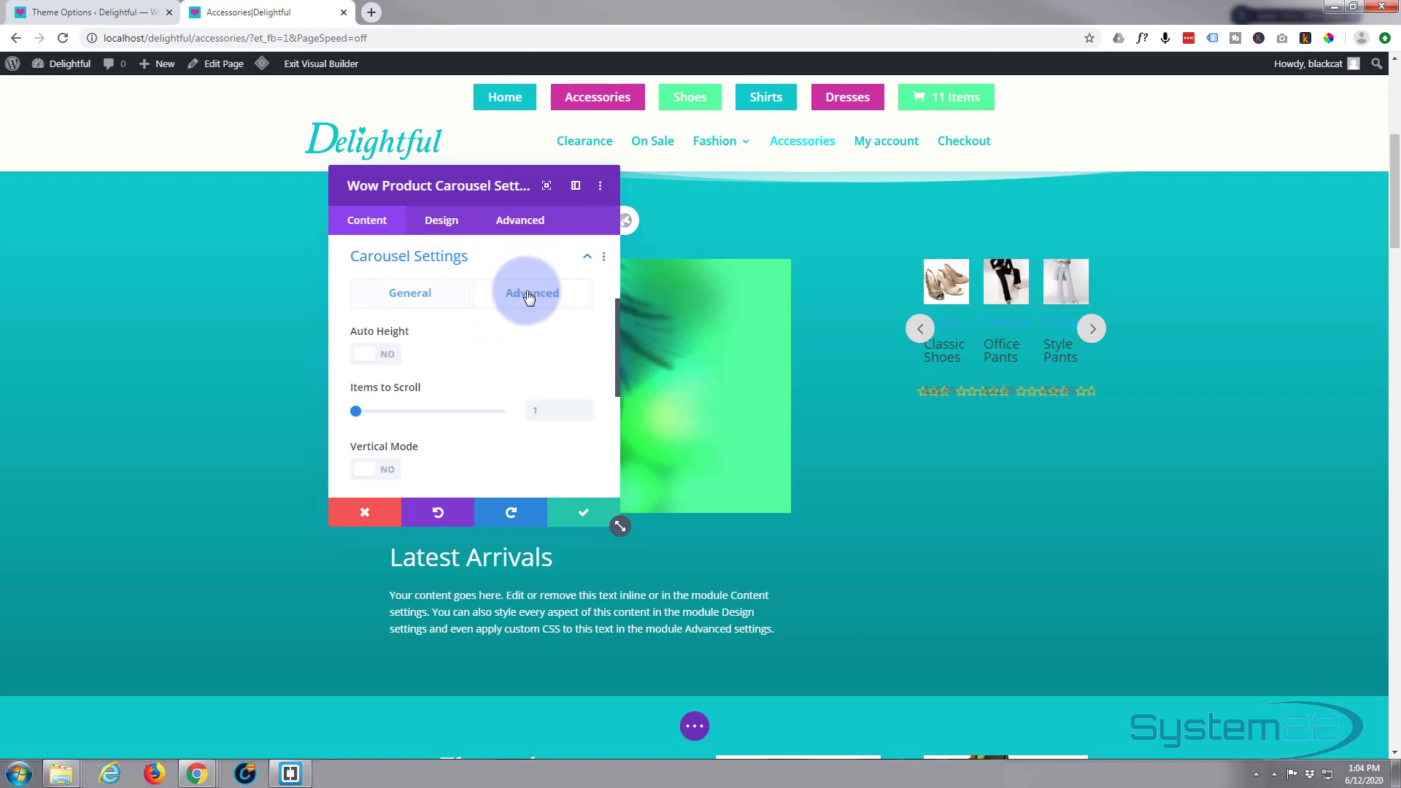
scroll(497, 353, "down", 2)
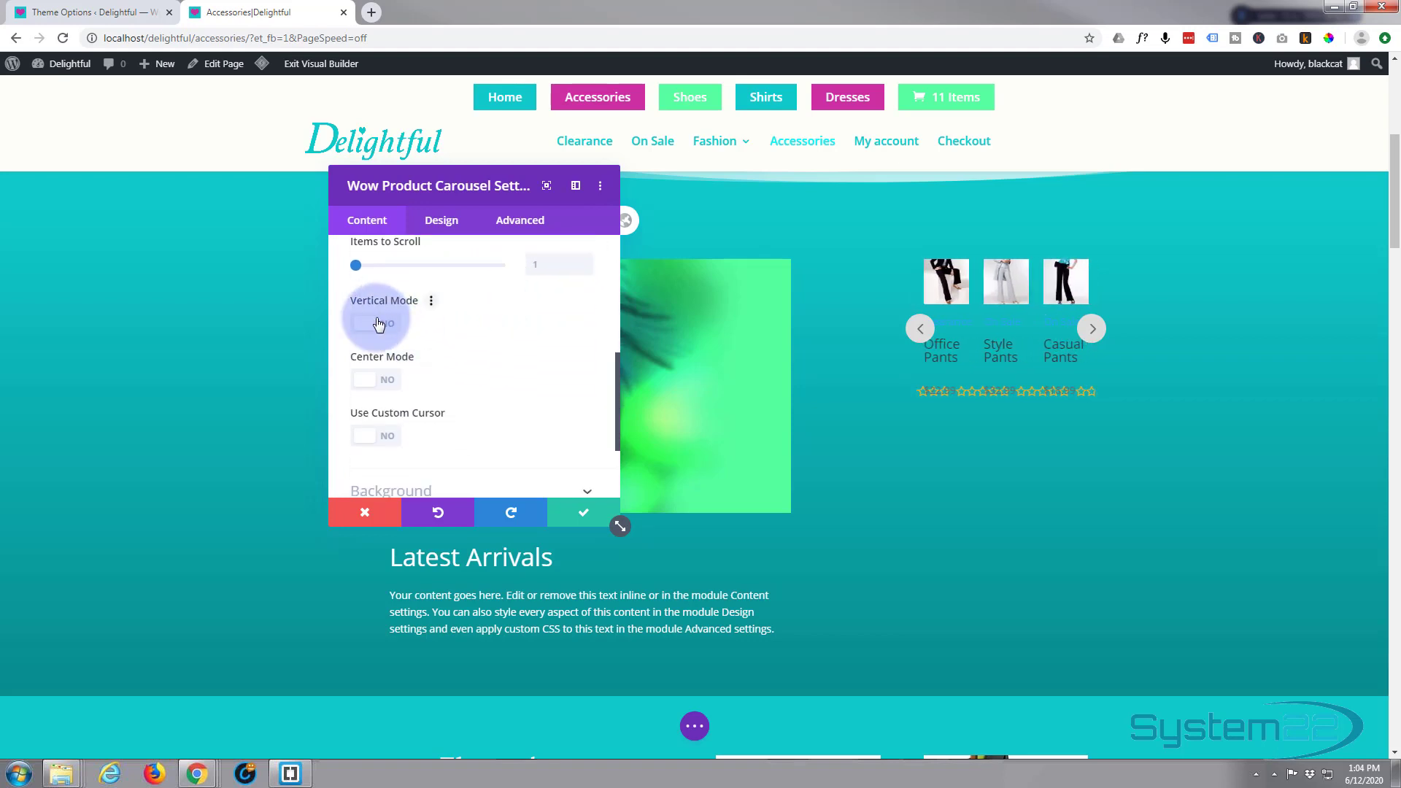
left_click(378, 323)
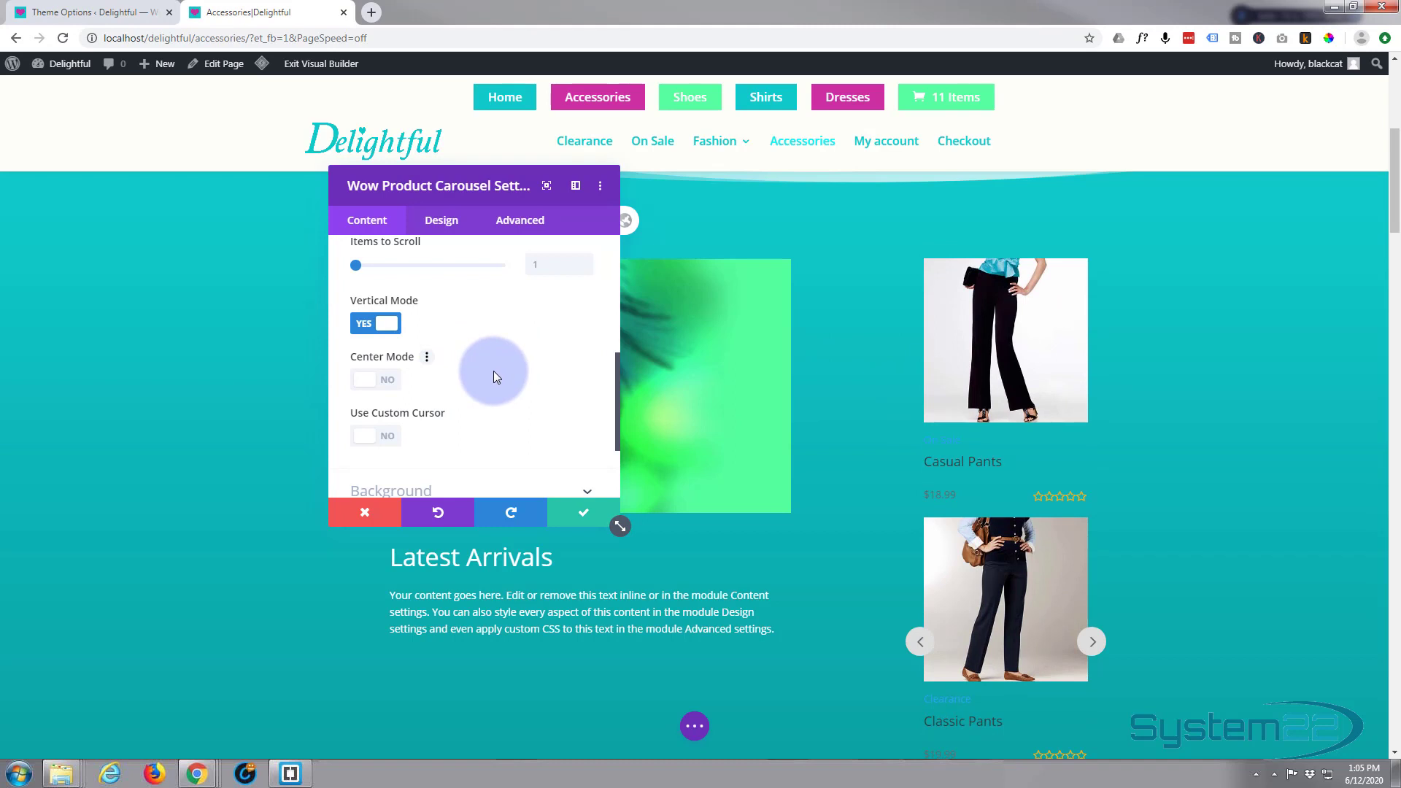
- Include the Belts and Fashion categories in the product carousel's content
scroll(493, 376, "up", 3)
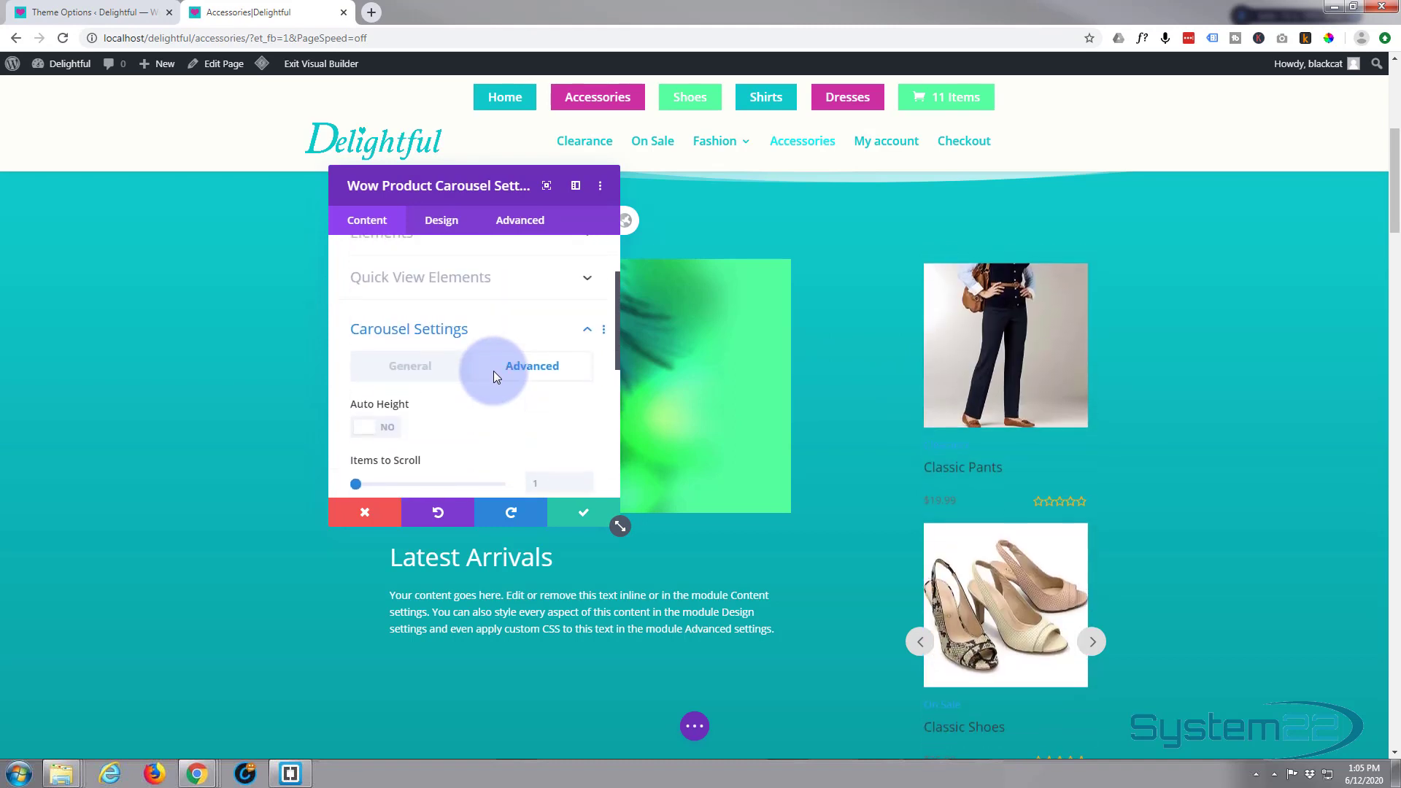
scroll(494, 371, "up", 1)
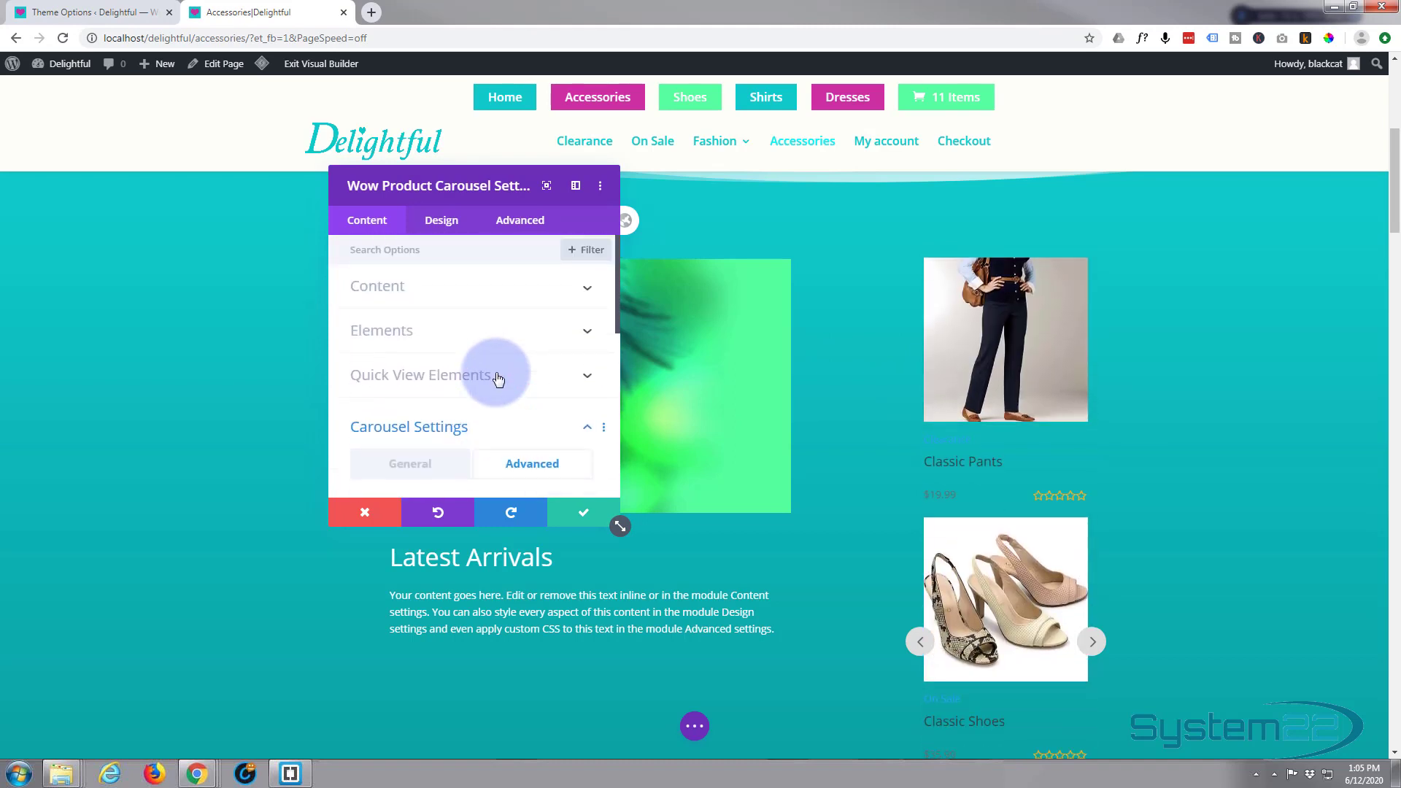
left_click(468, 287)
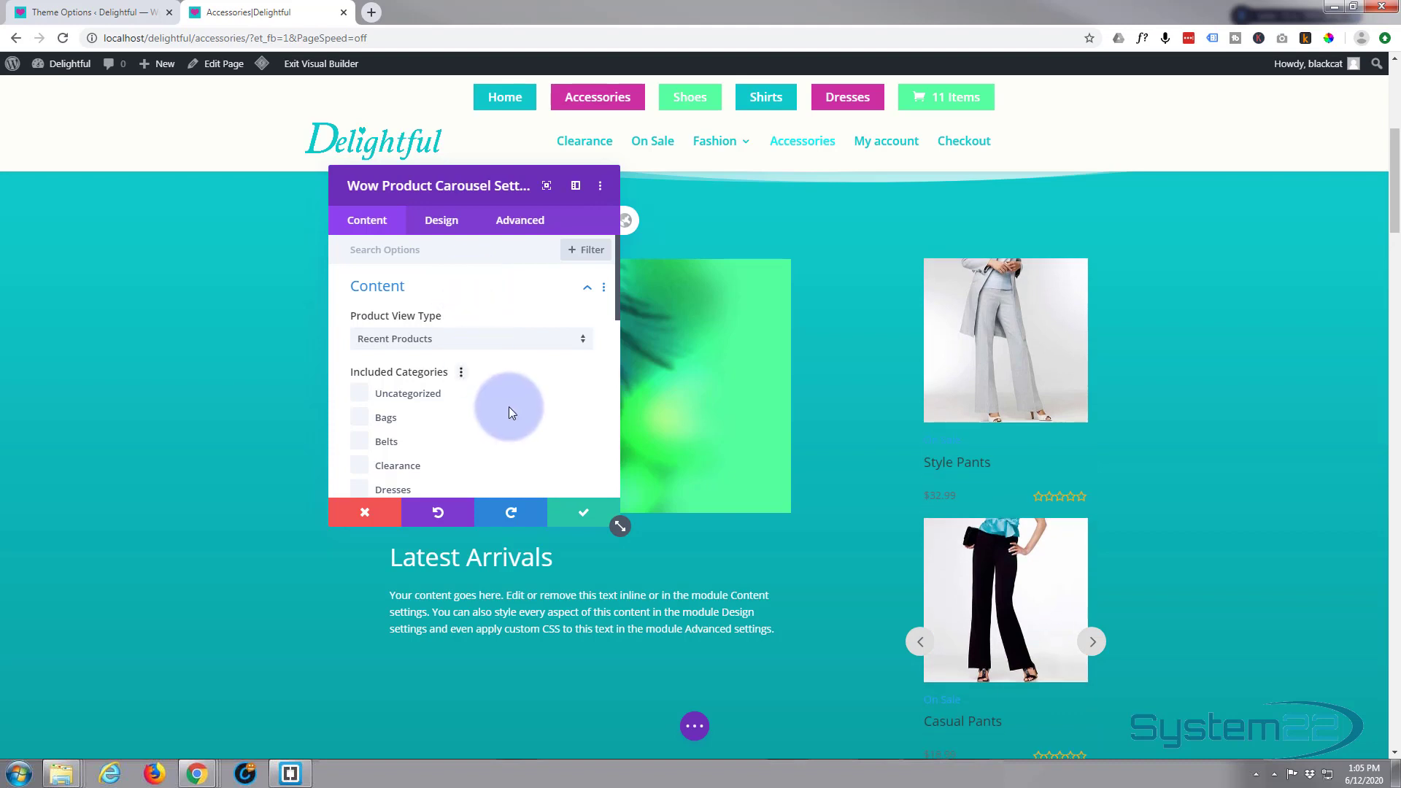
scroll(510, 406, "down", 2)
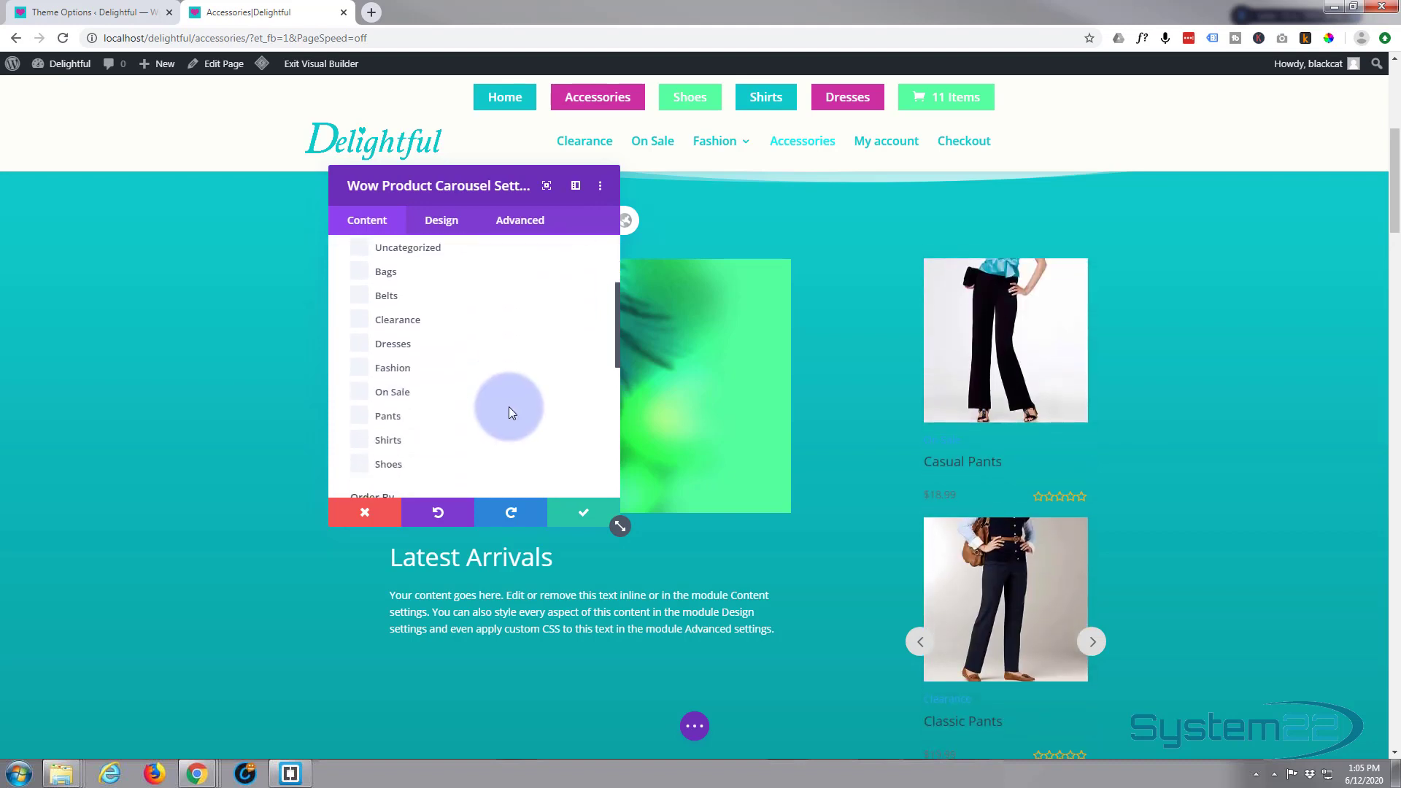
left_click(380, 299)
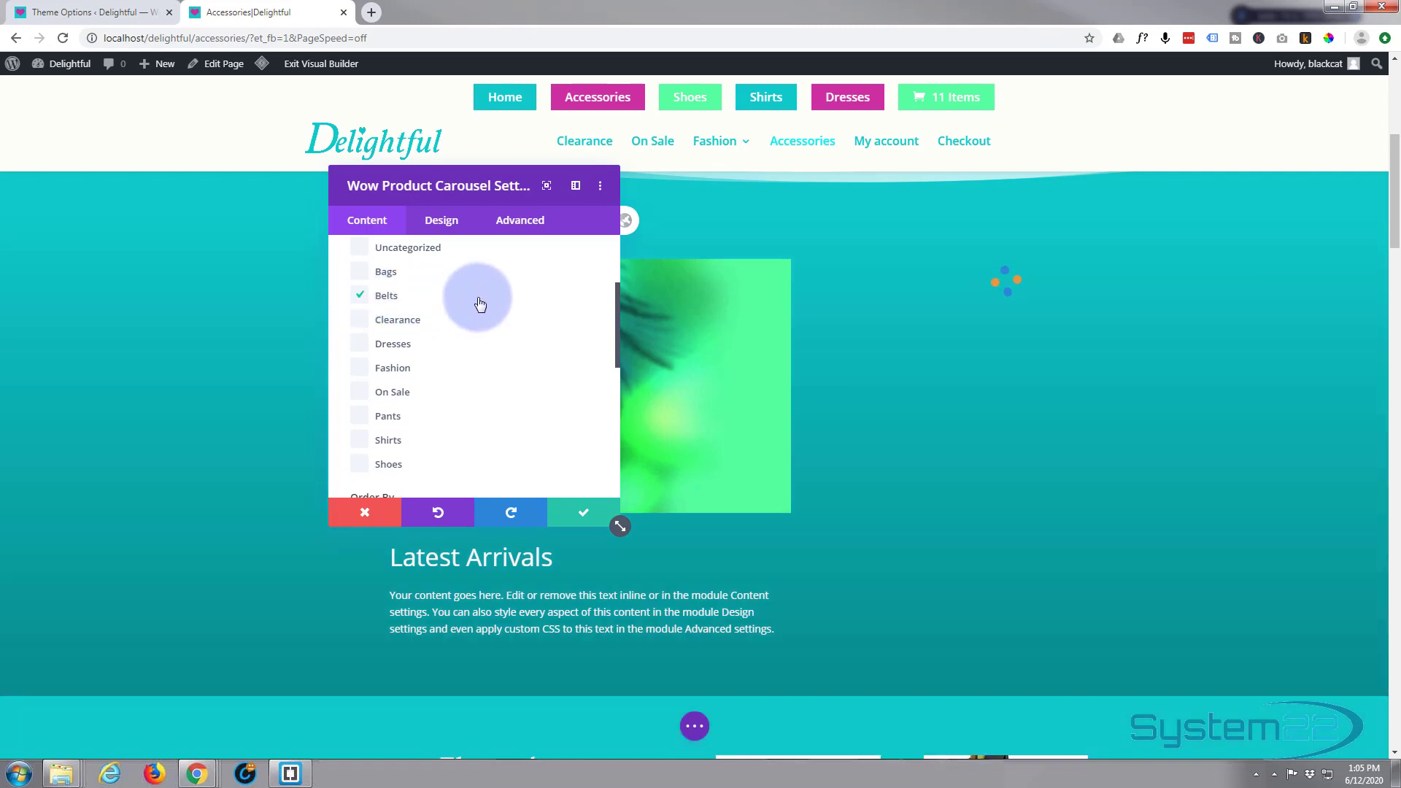
left_click(363, 369)
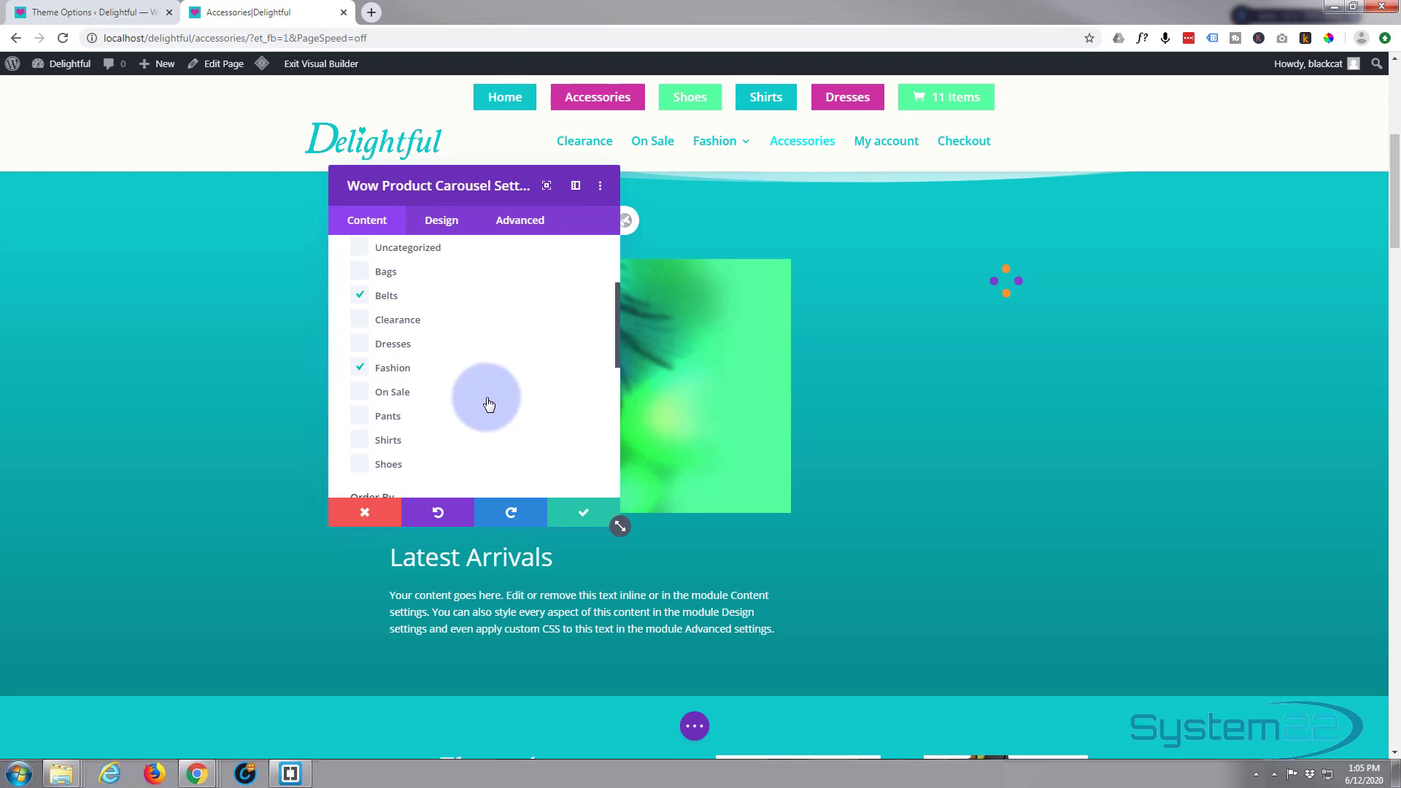
- Set the carousel's Show Product Item value to 8
scroll(488, 403, "down", 4)
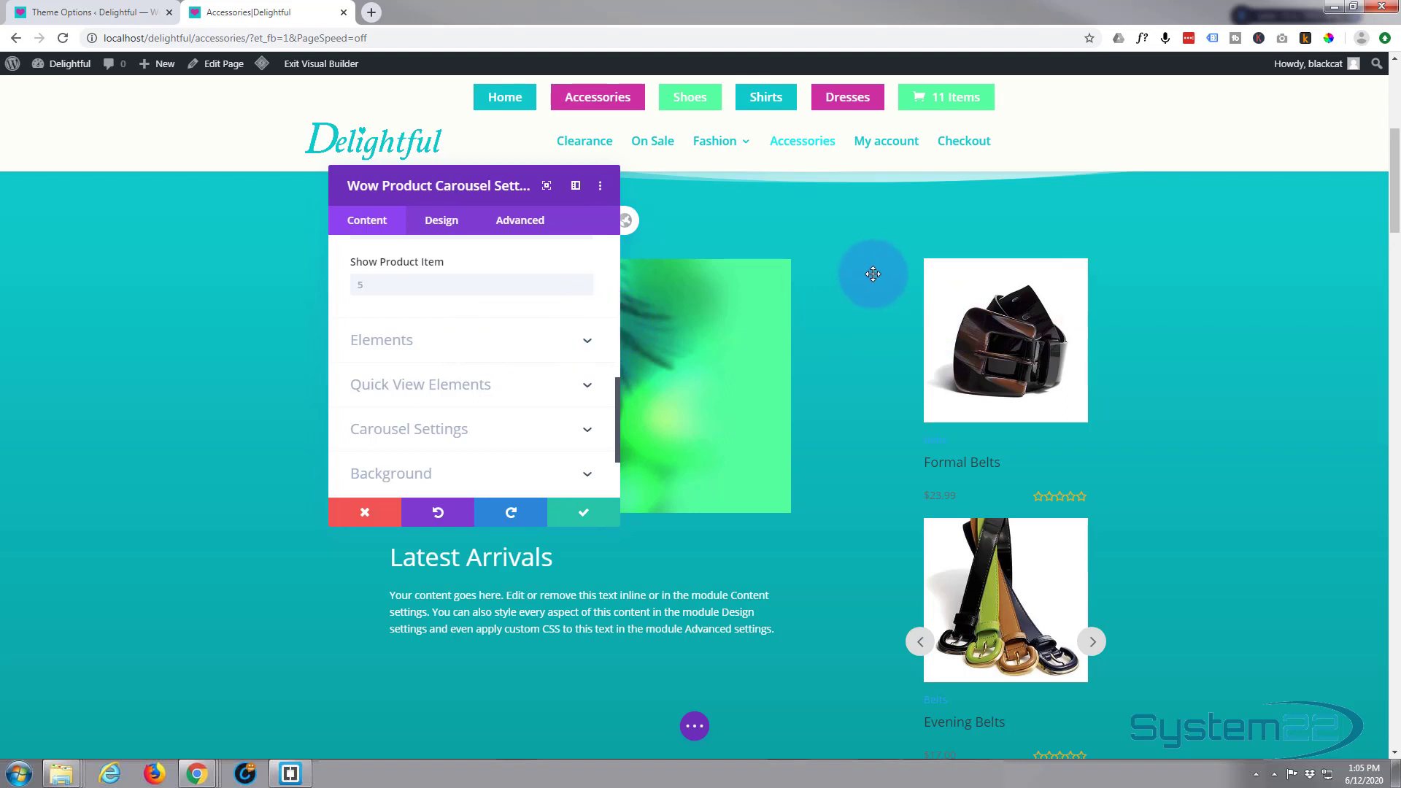
mouse_move(978, 308)
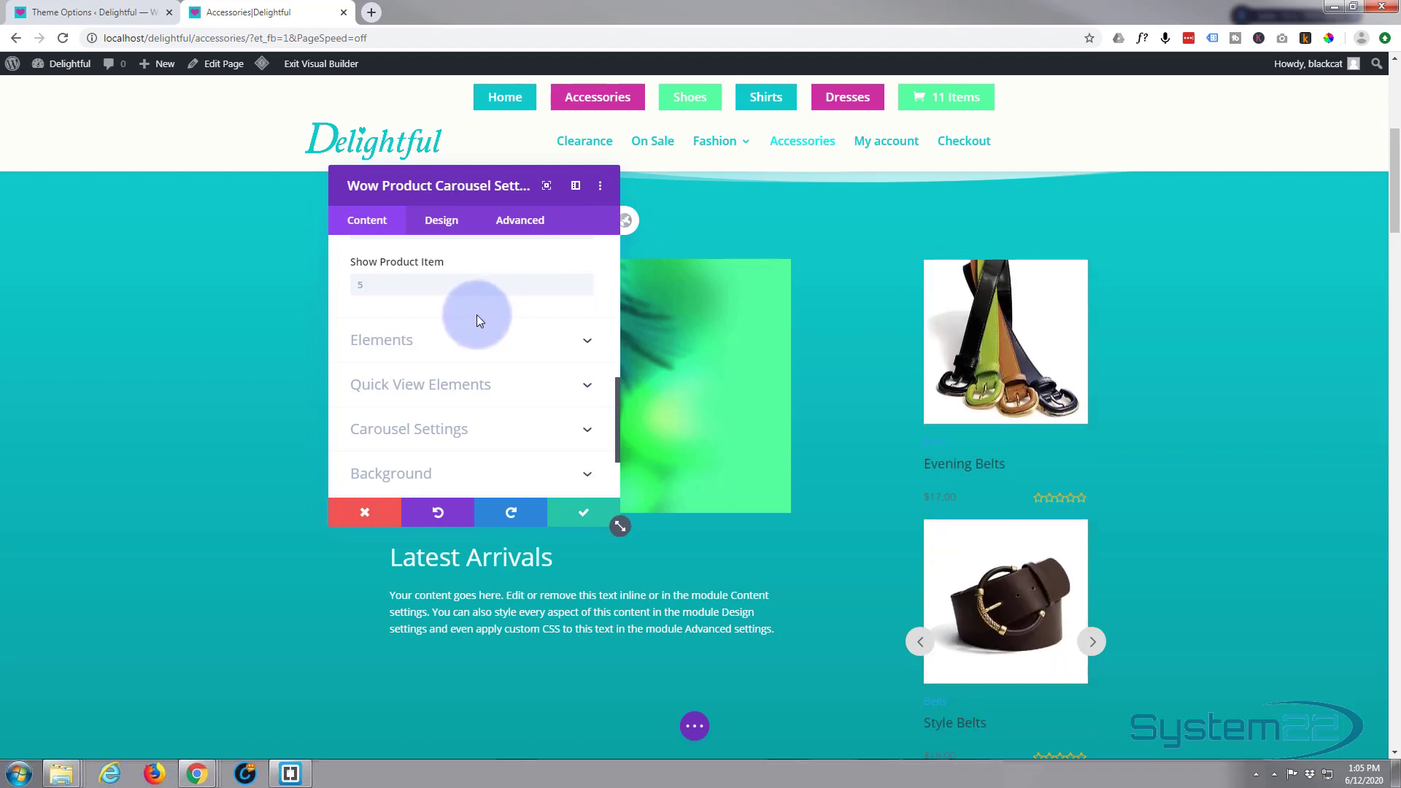
scroll(451, 349, "up", 1)
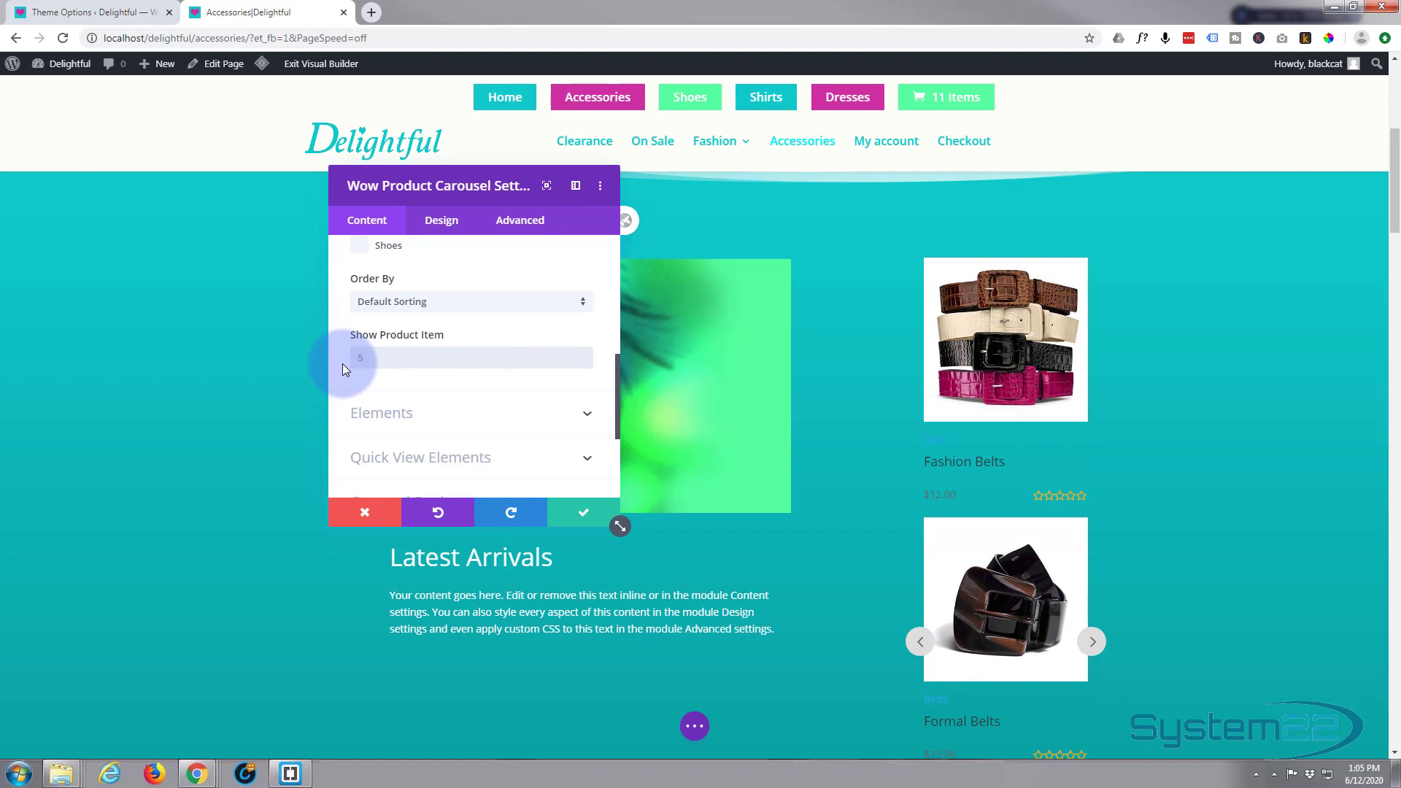
type("8")
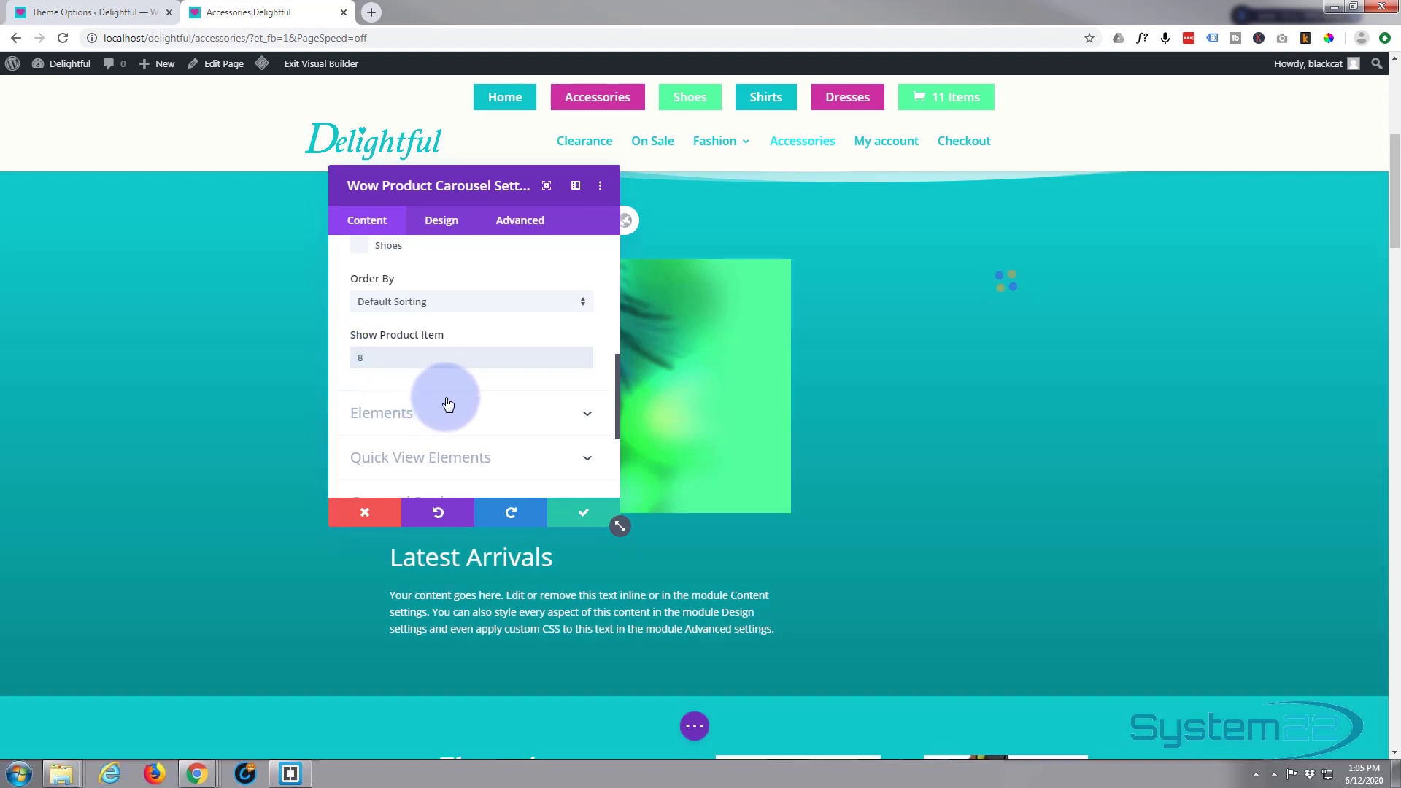
- Turn off Show Categories in the product carousel's element options
left_click(489, 413)
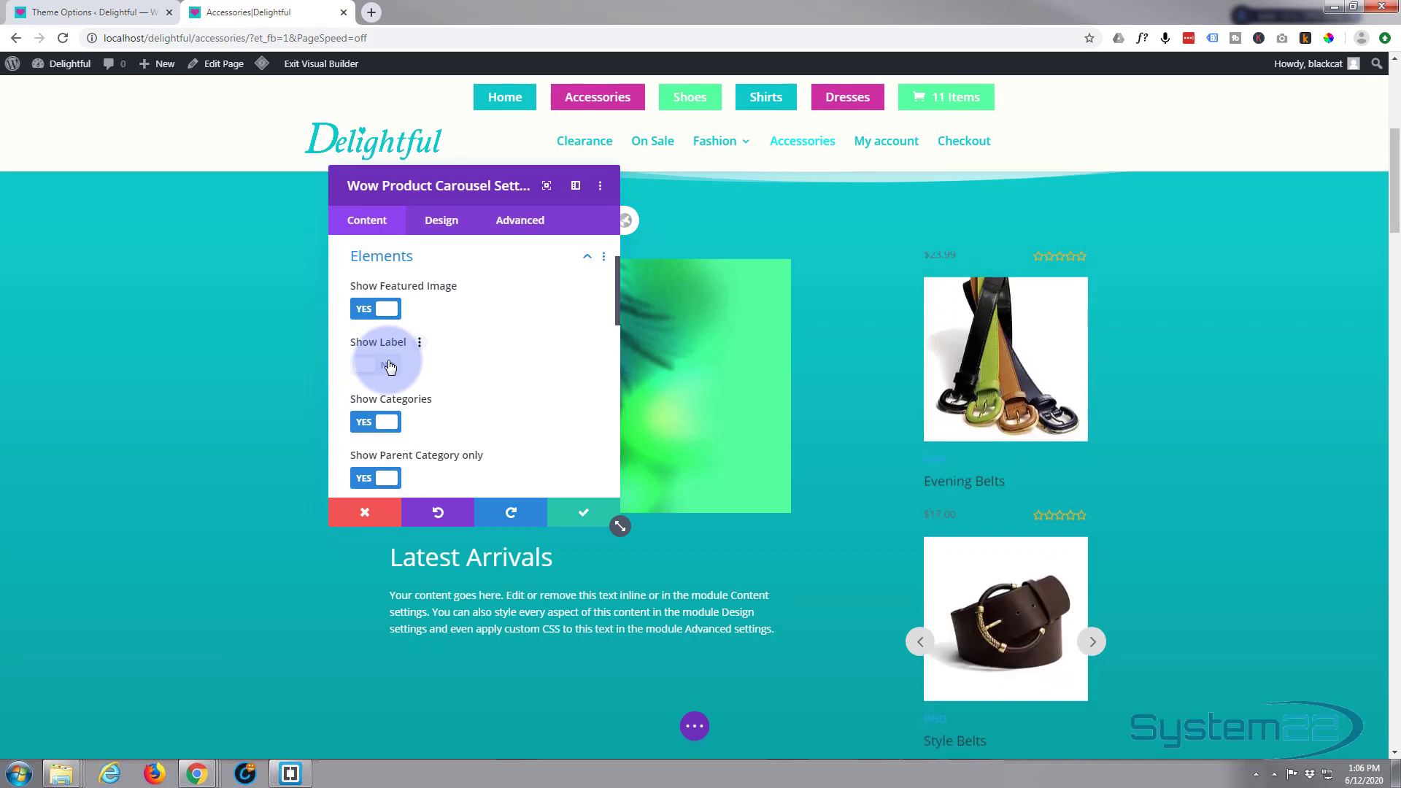
scroll(482, 384, "down", 1)
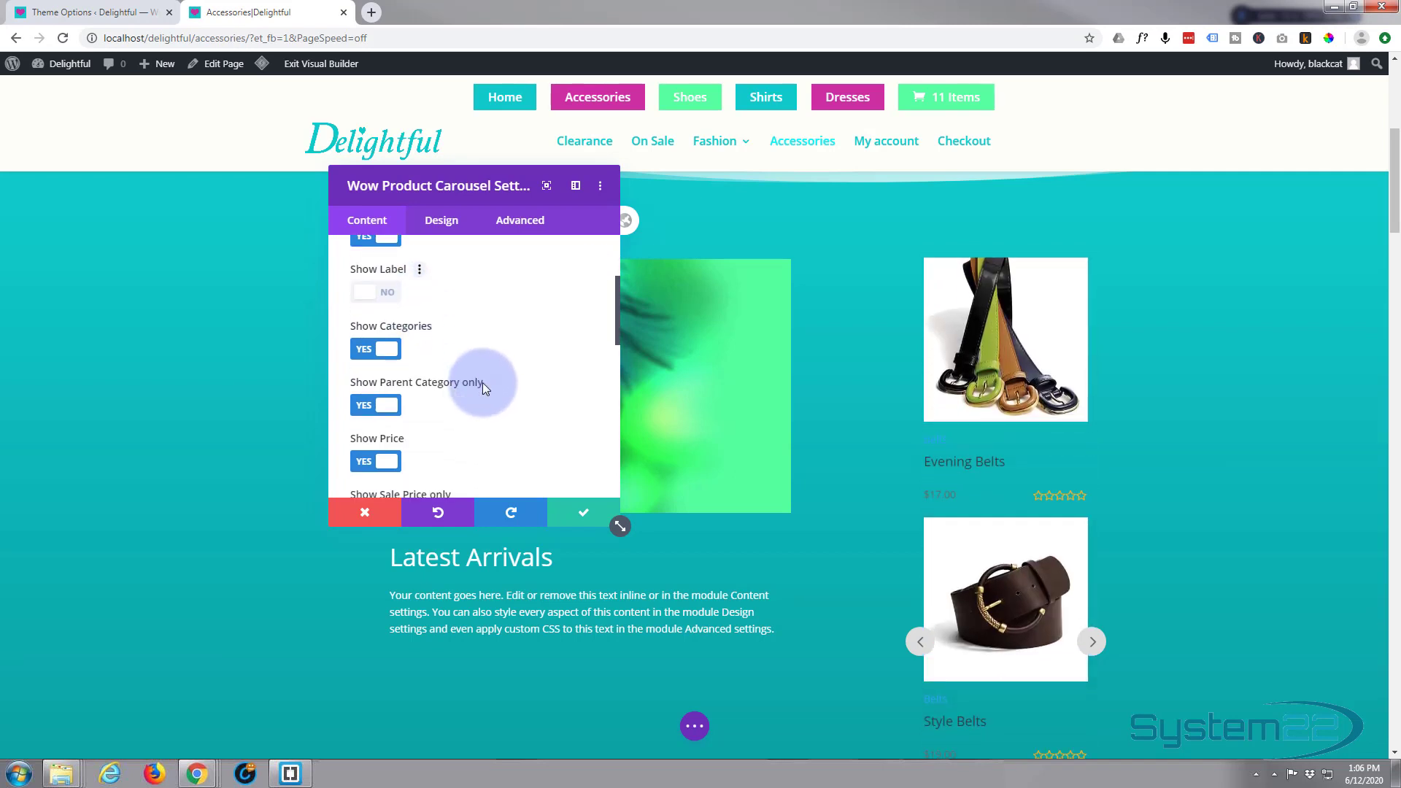
left_click(375, 351)
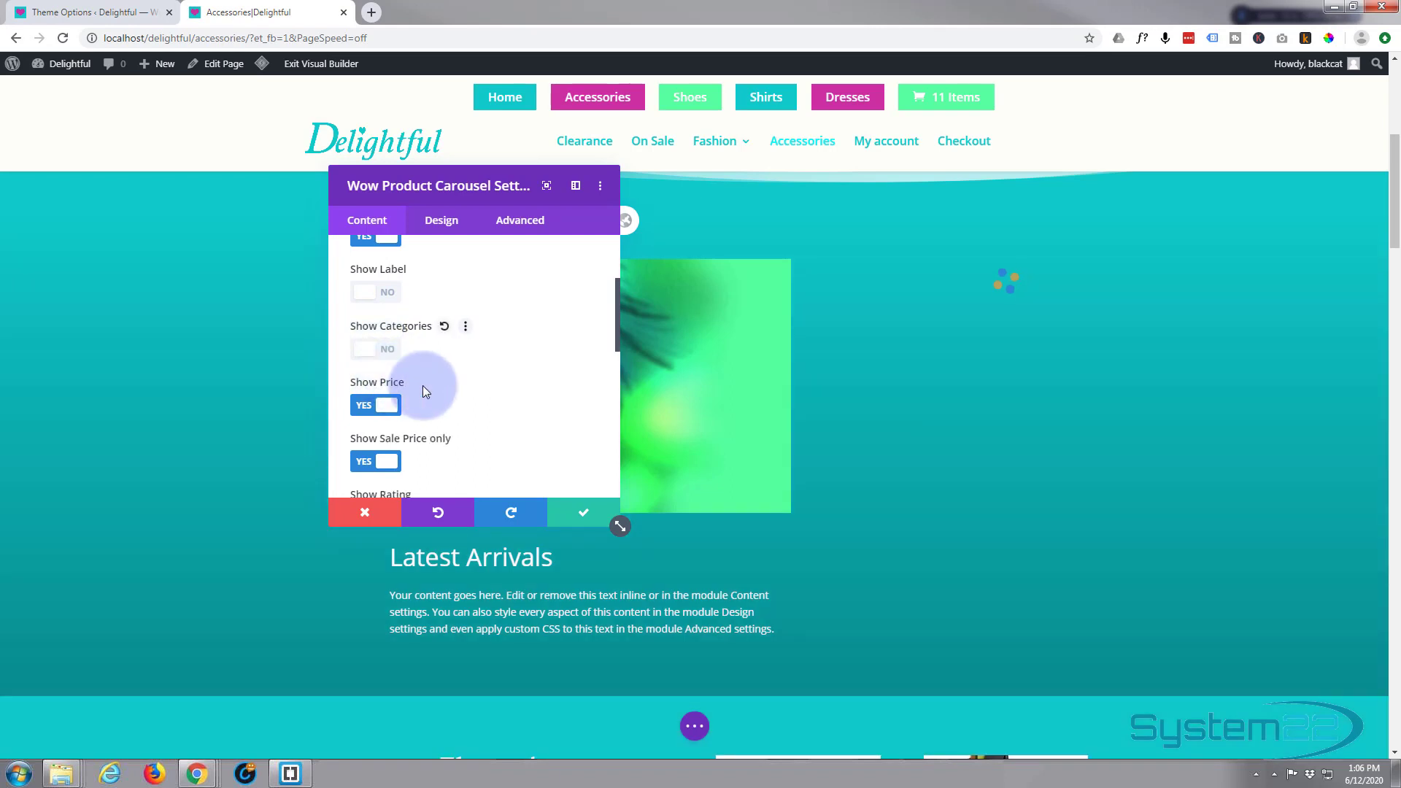
- Turn off Show Price and Show Rating in the product carousel's element options
left_click(368, 407)
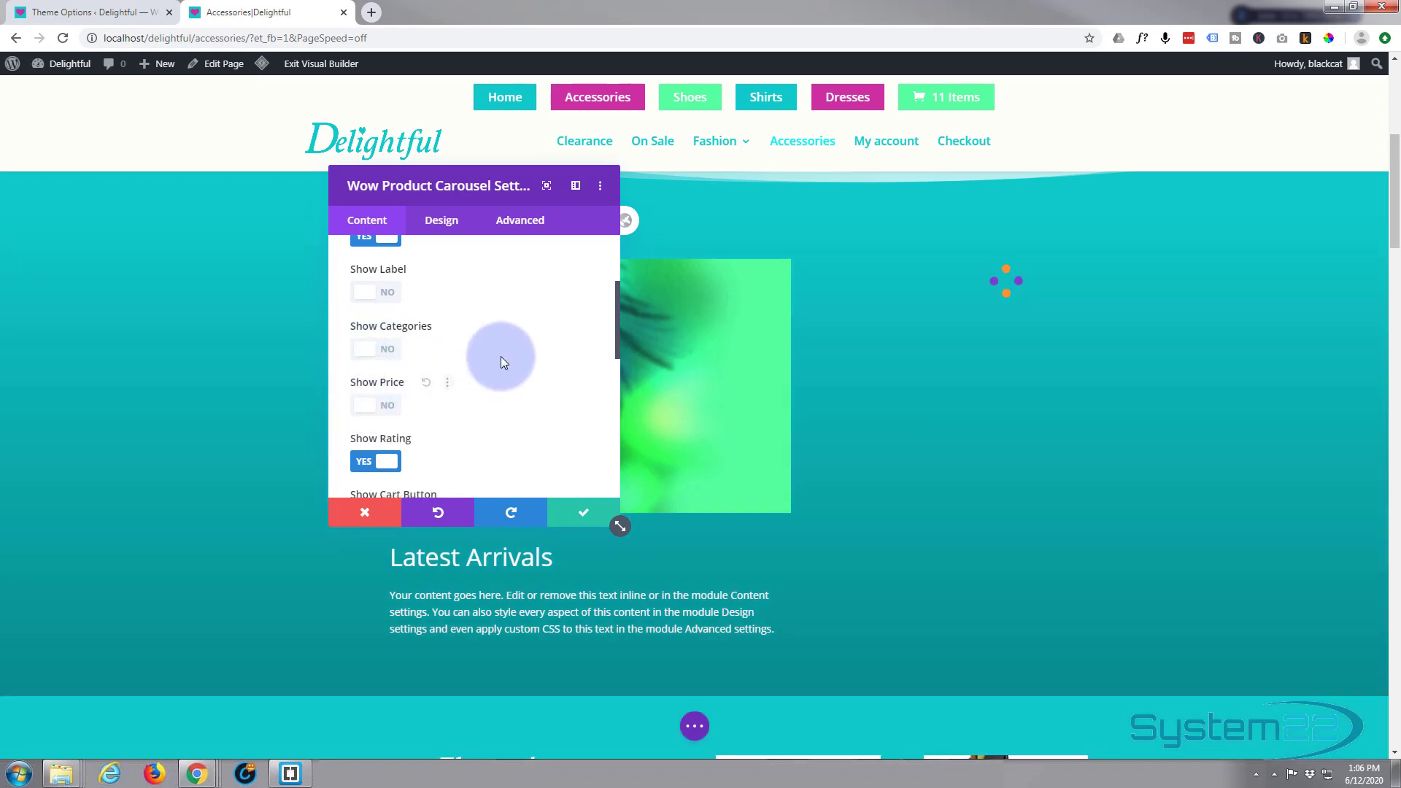
scroll(502, 356, "down", 1)
scroll(501, 361, "down", 1)
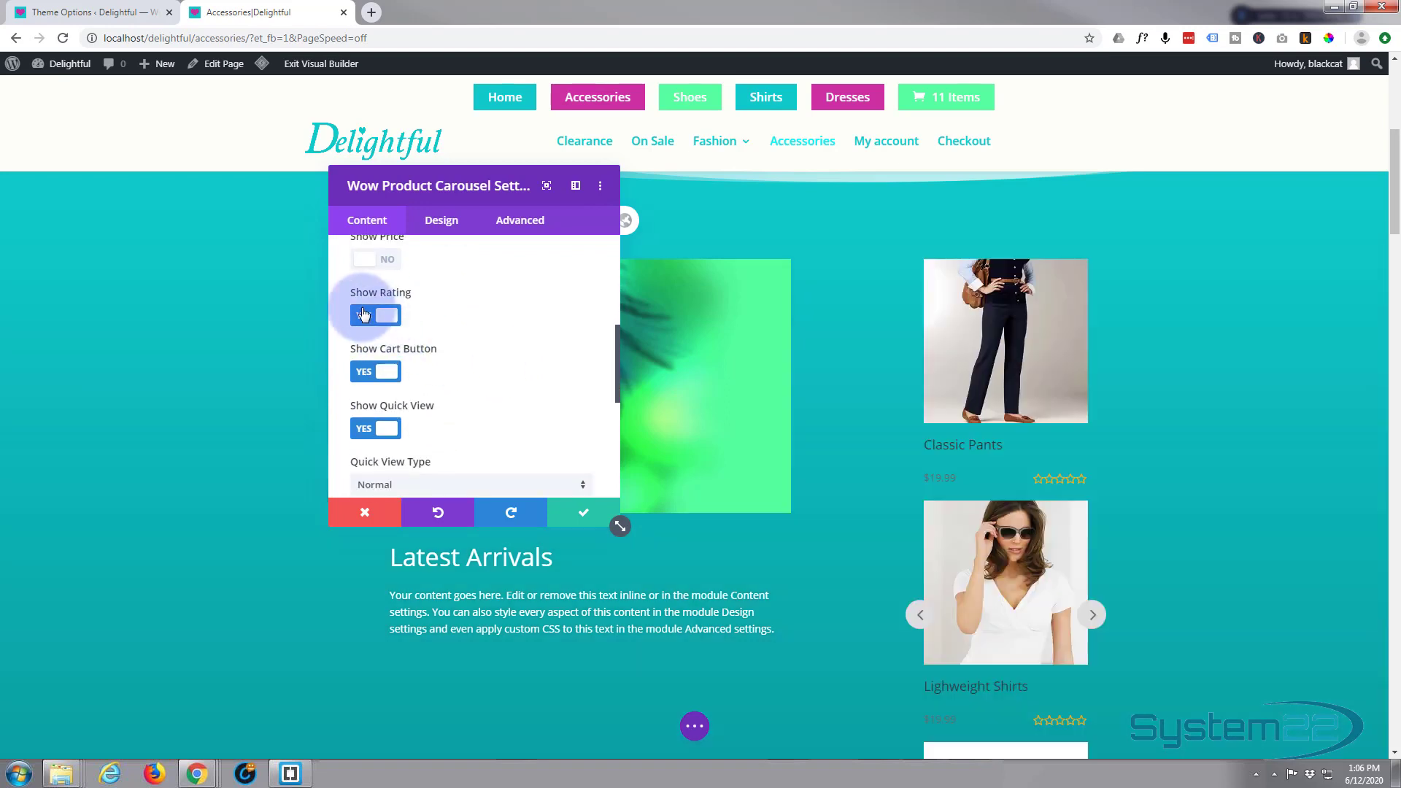
left_click(363, 314)
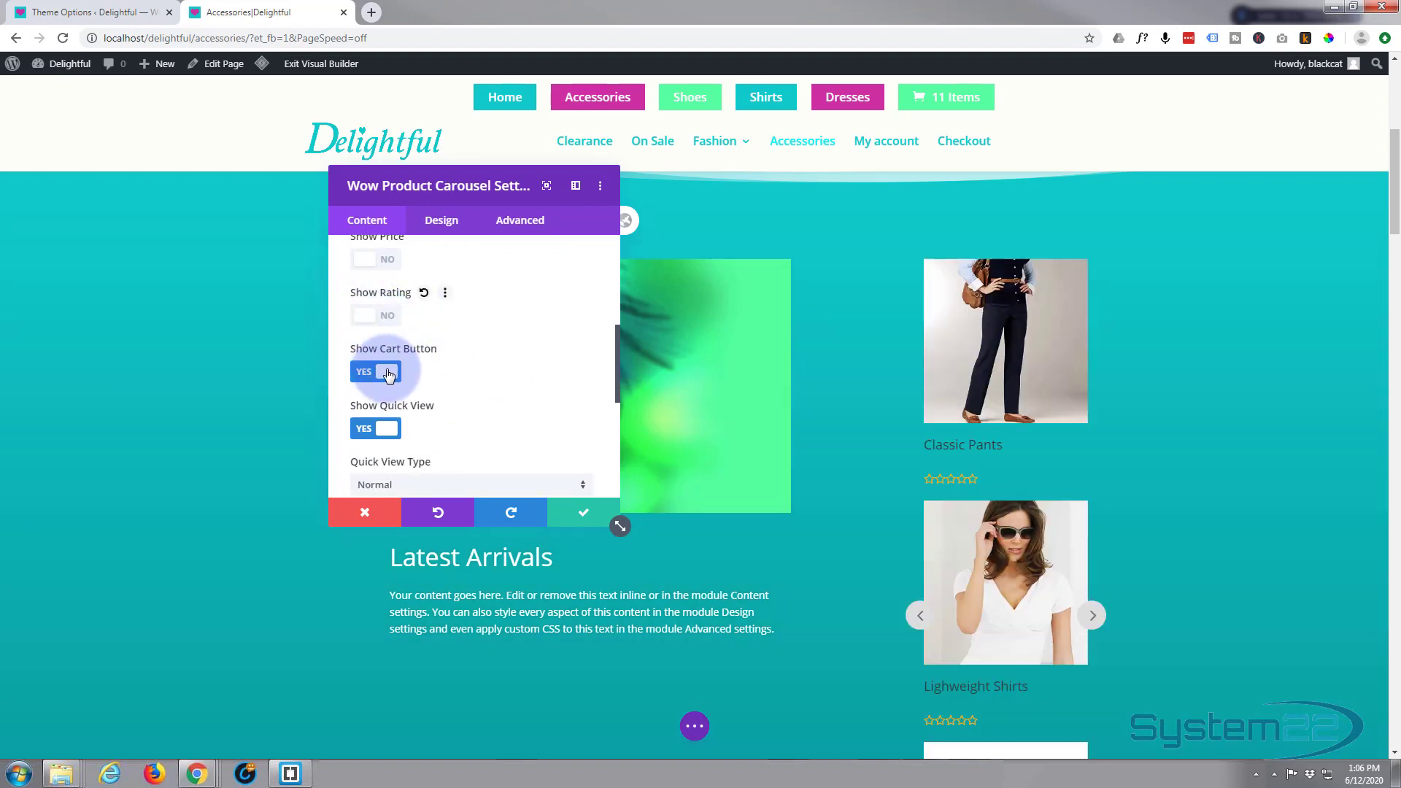
left_click(377, 371)
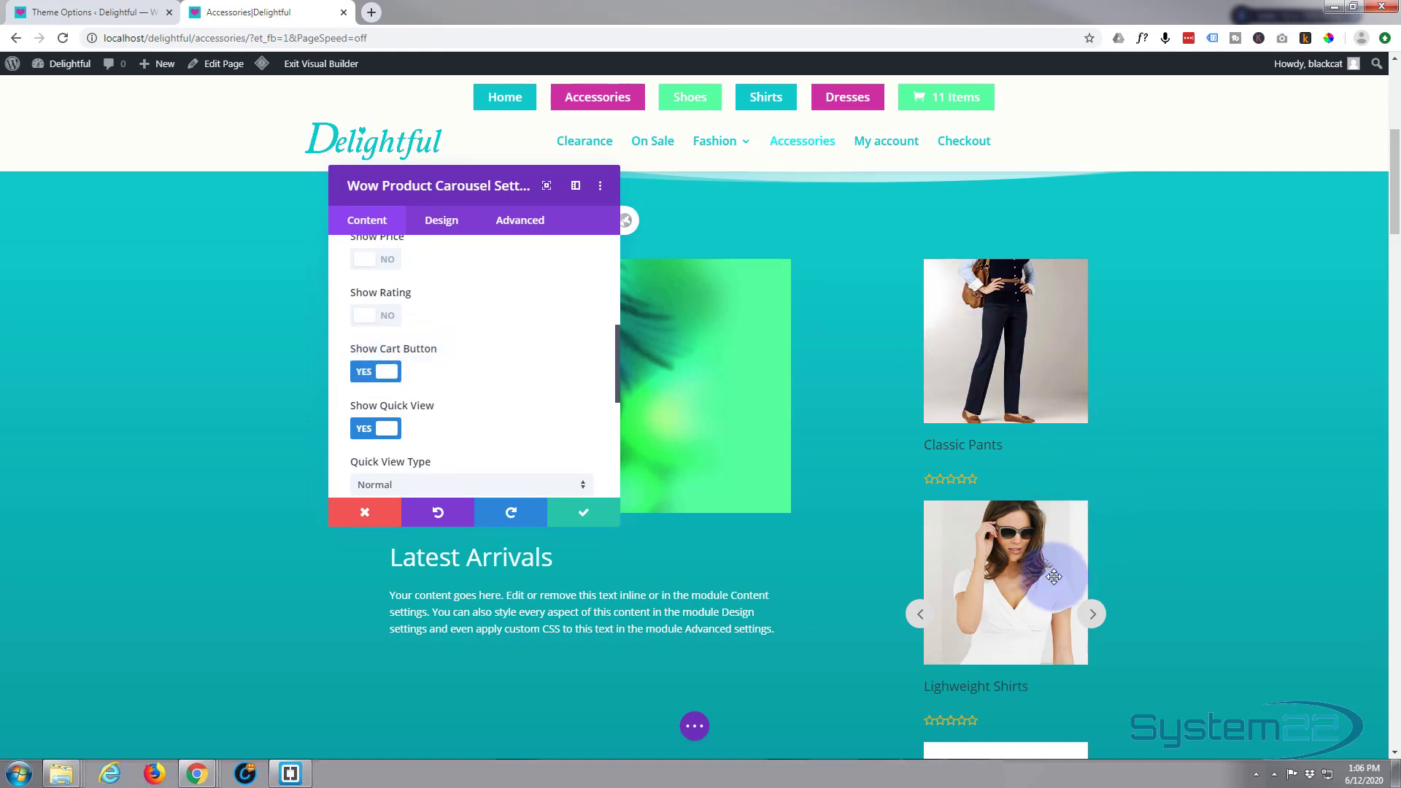
left_click(387, 429)
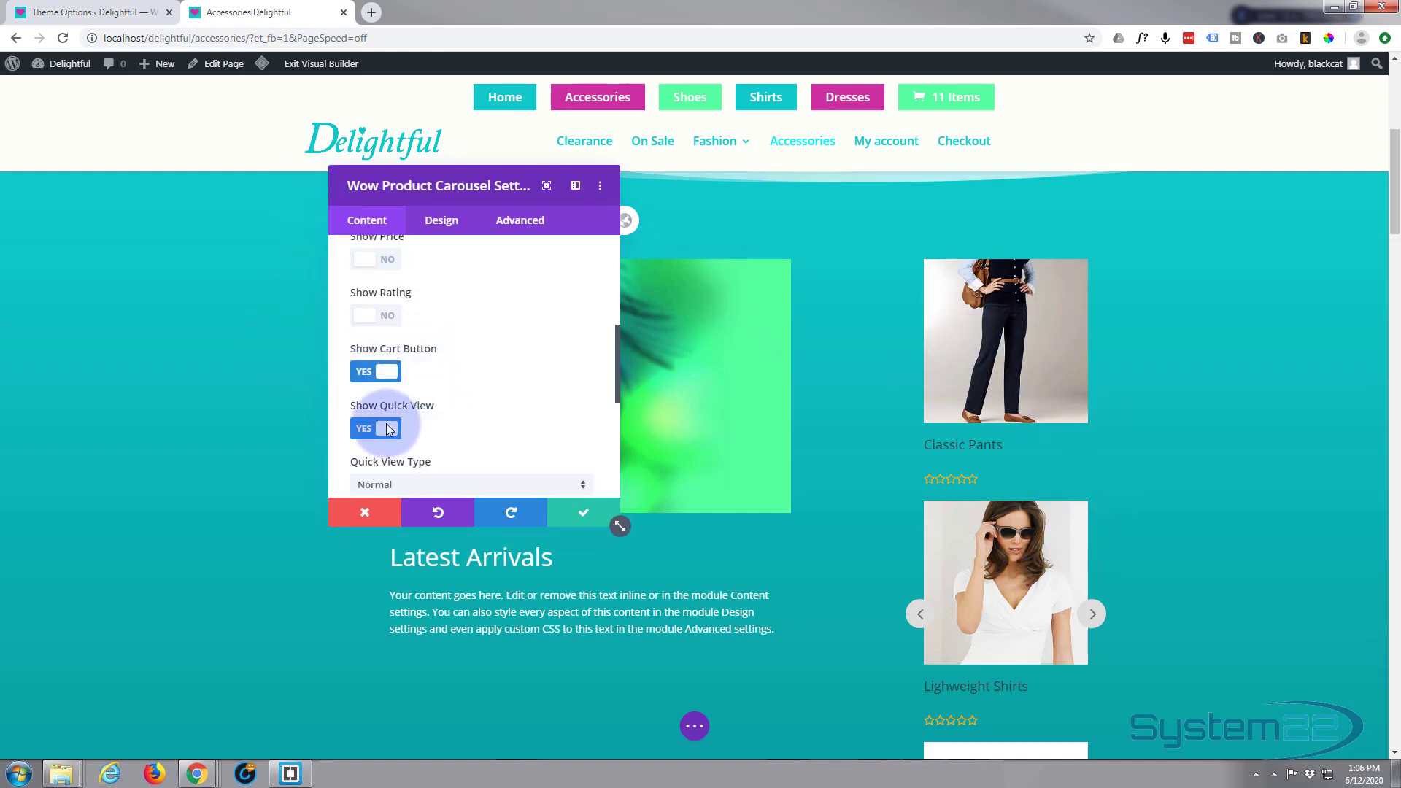
scroll(501, 385, "down", 2)
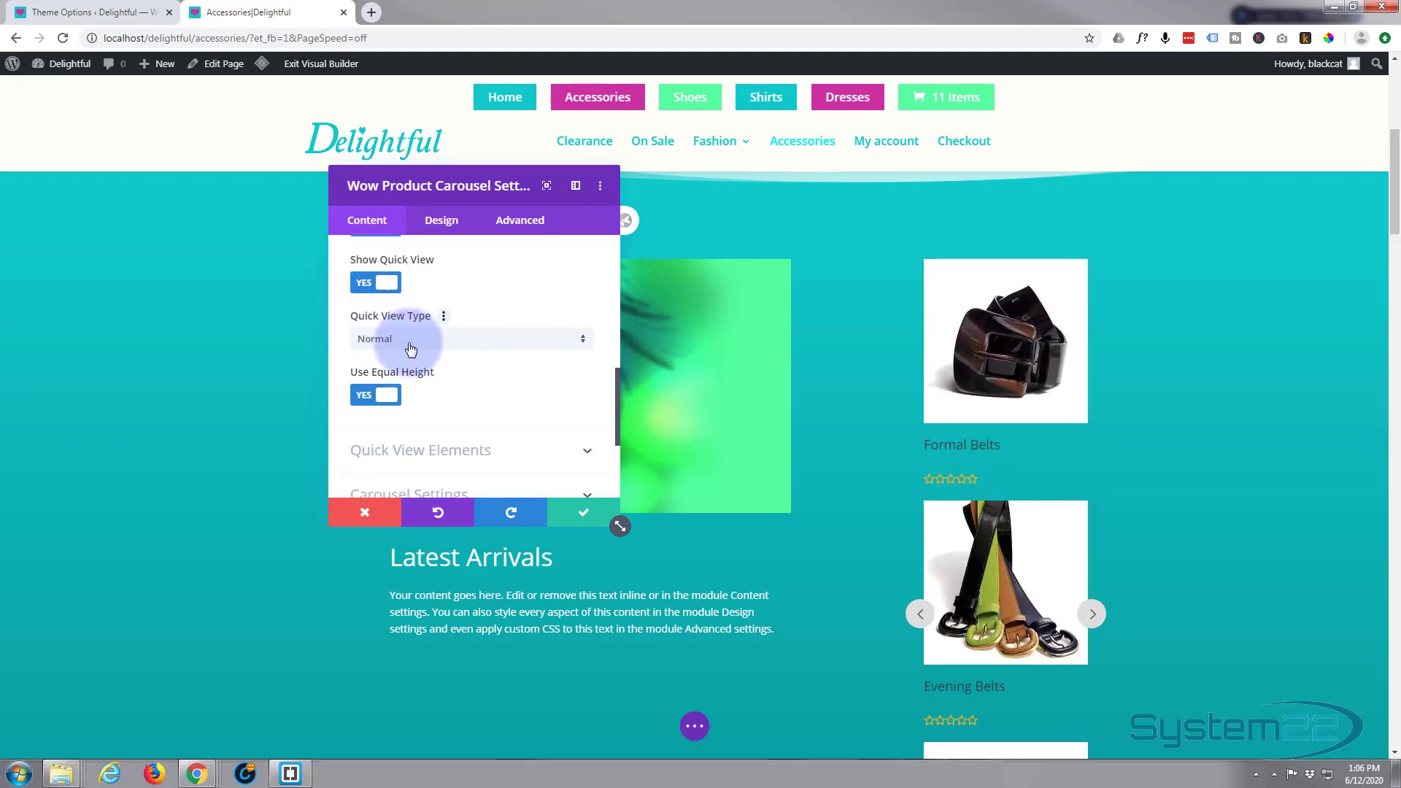
left_click(496, 340)
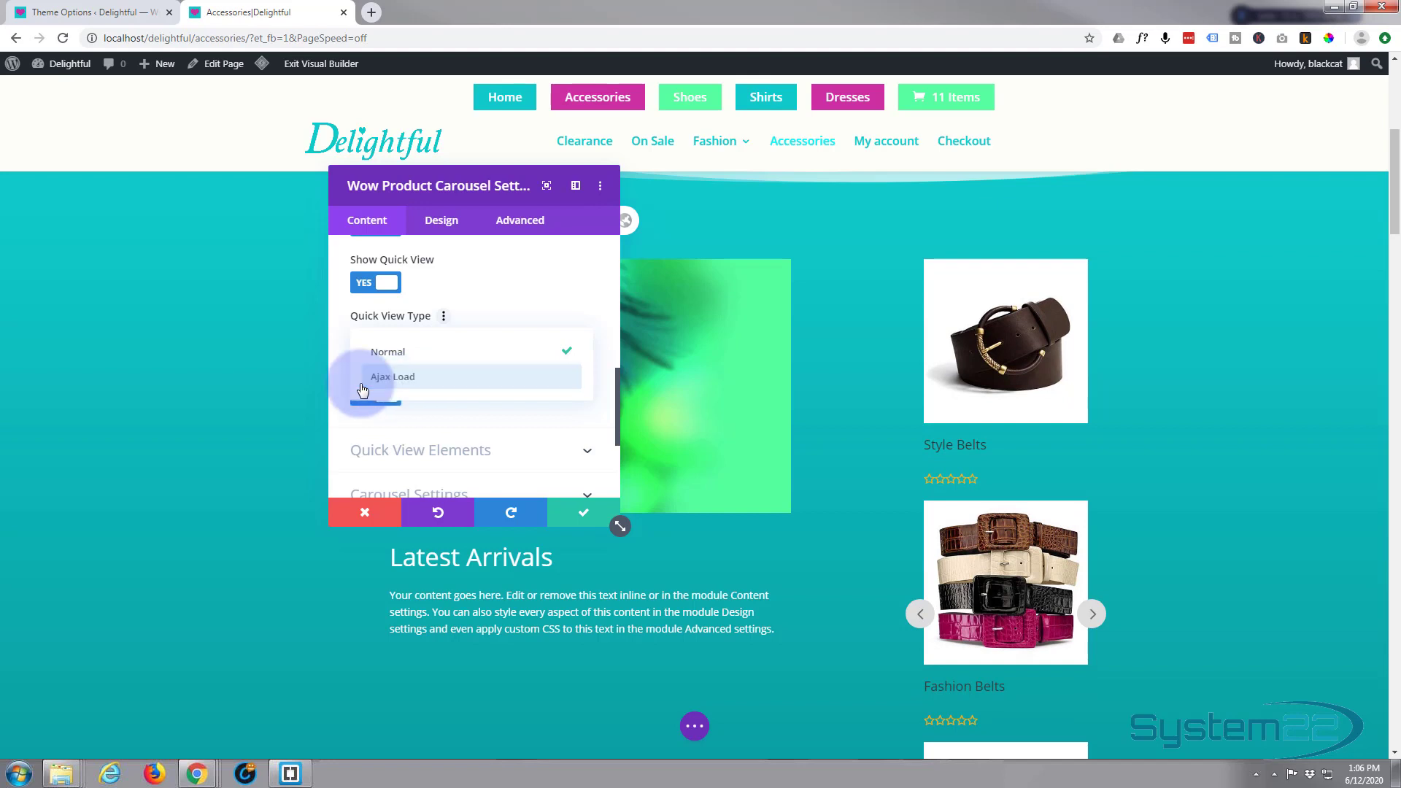
left_click(518, 294)
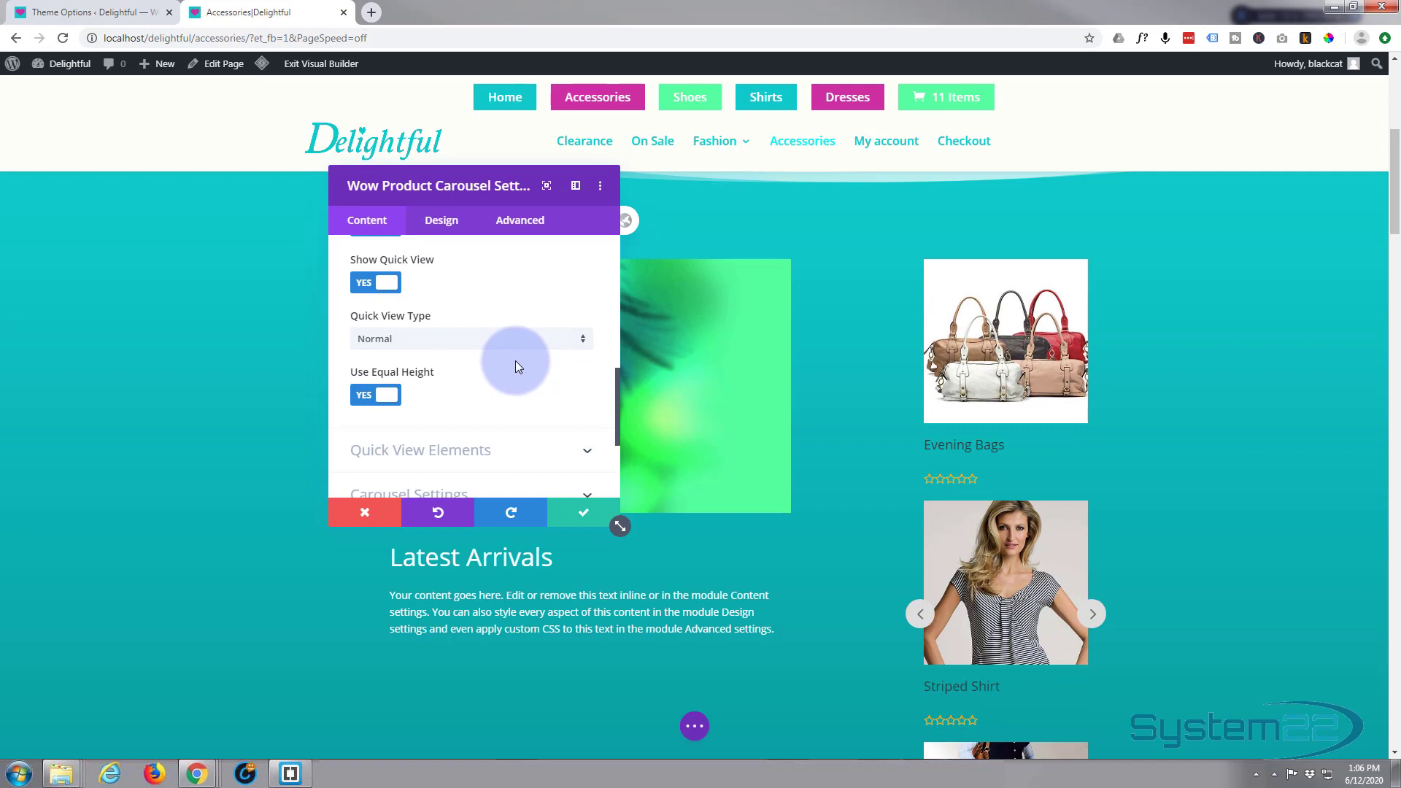
- Turn on Show Rating in the product carousel's quick view elements
scroll(515, 360, "down", 1)
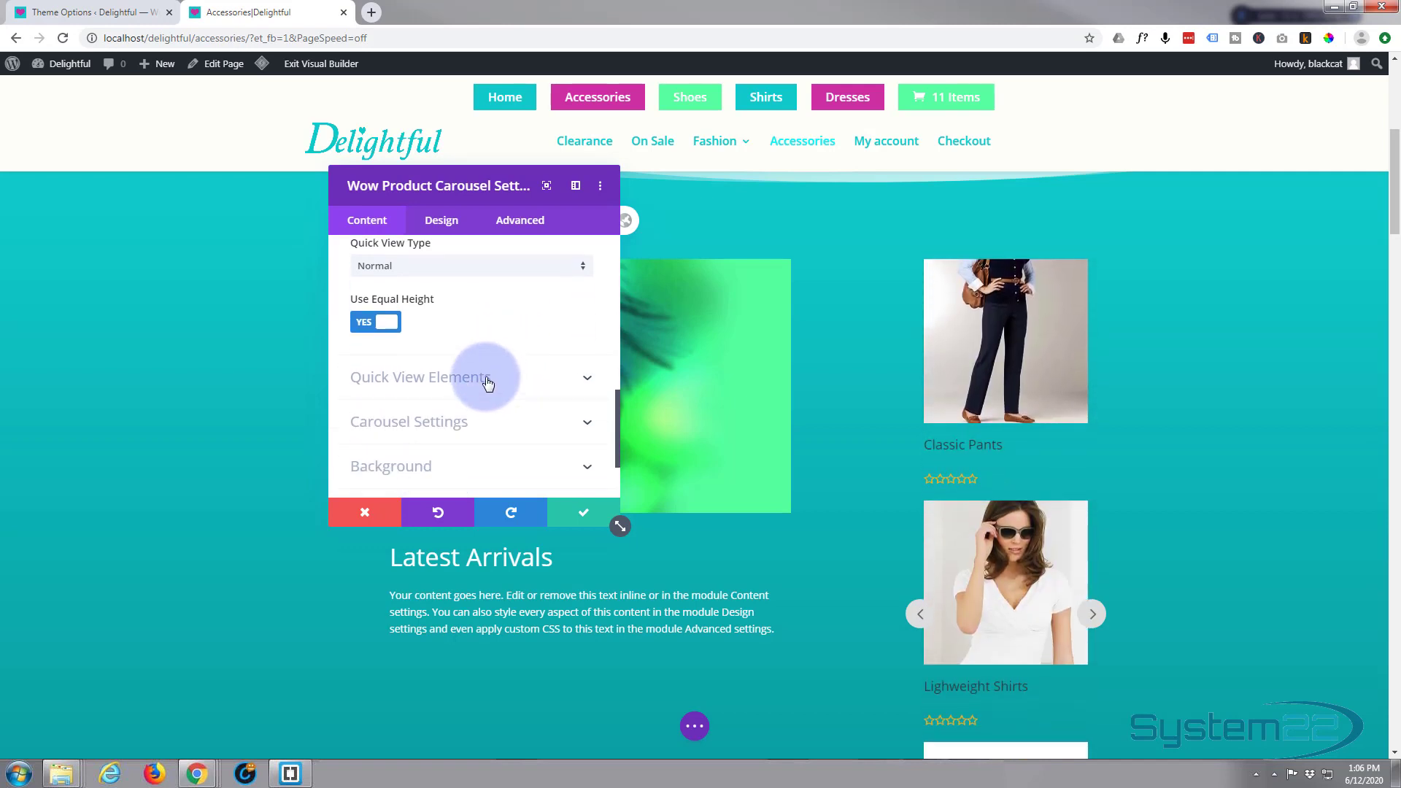
left_click(487, 383)
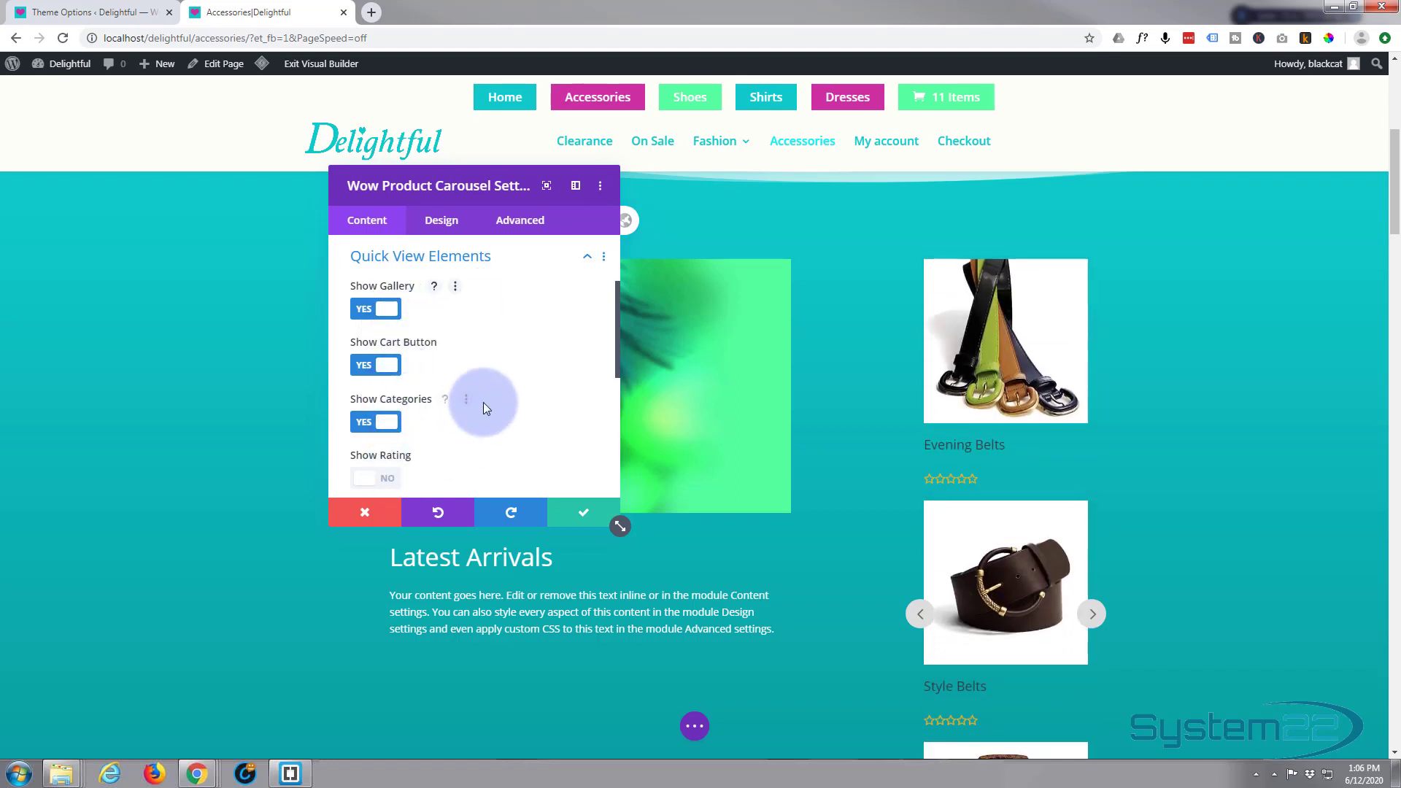
scroll(438, 390, "down", 1)
left_click(375, 405)
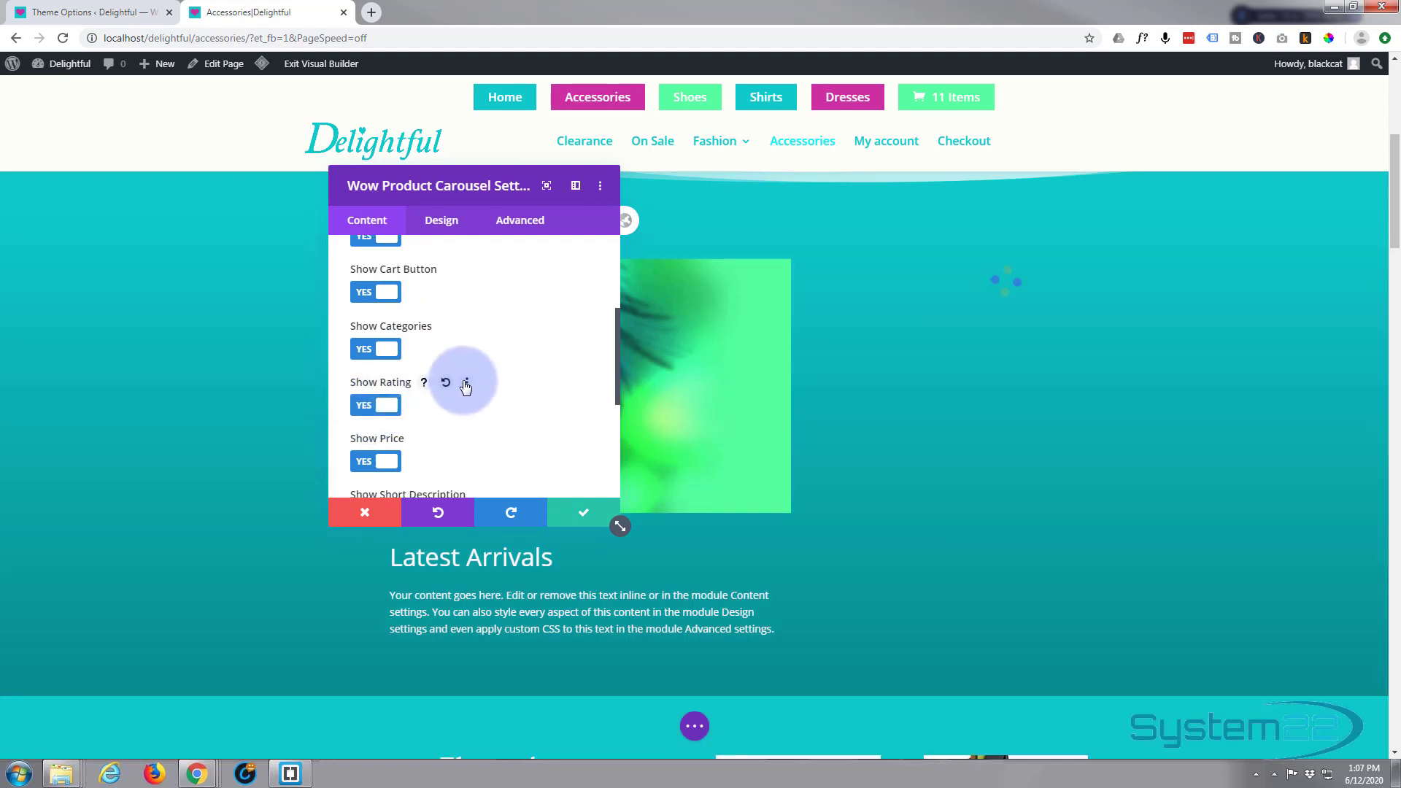
- Enable the custom cursor in the carousel's advanced settings and set the cursor to Grab
scroll(476, 371, "down", 2)
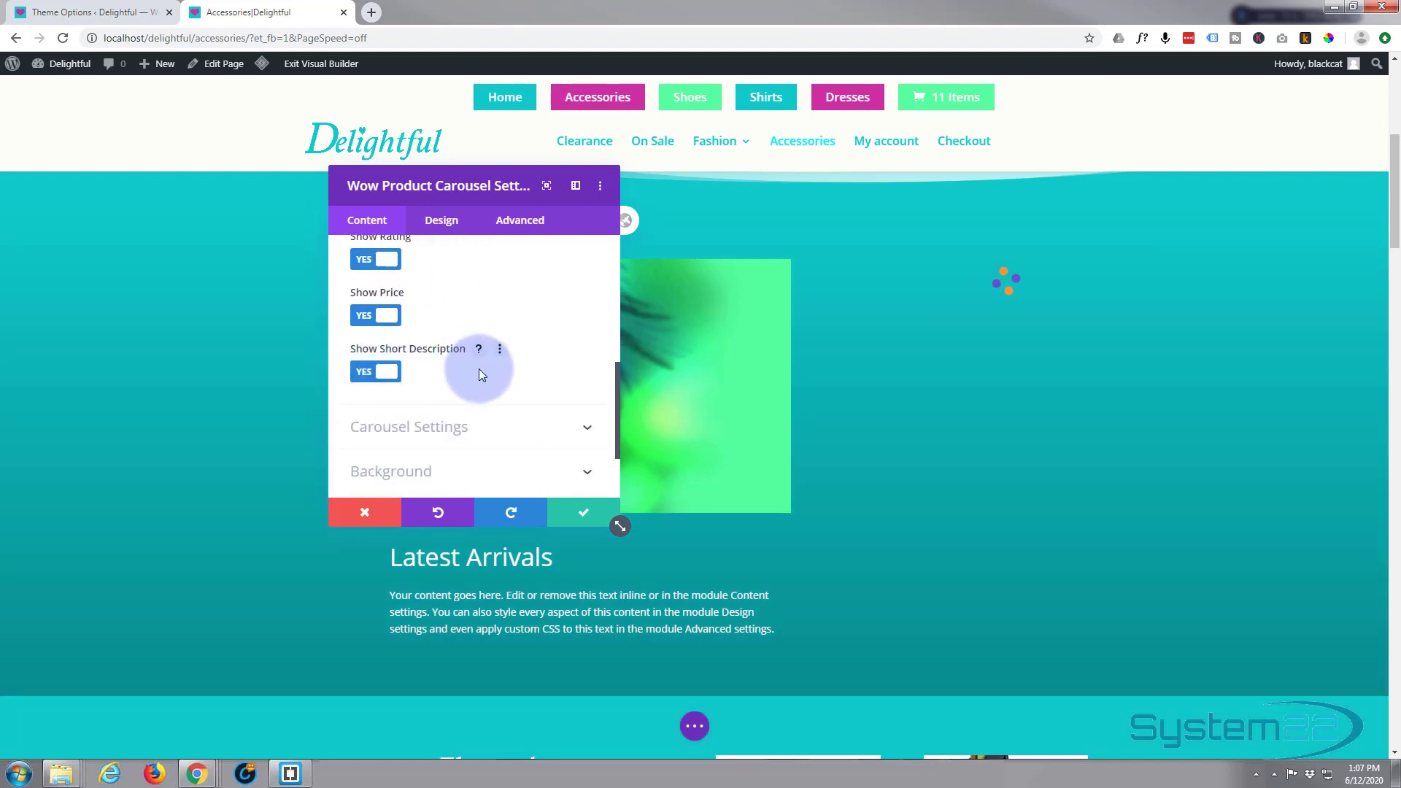
scroll(478, 369, "down", 1)
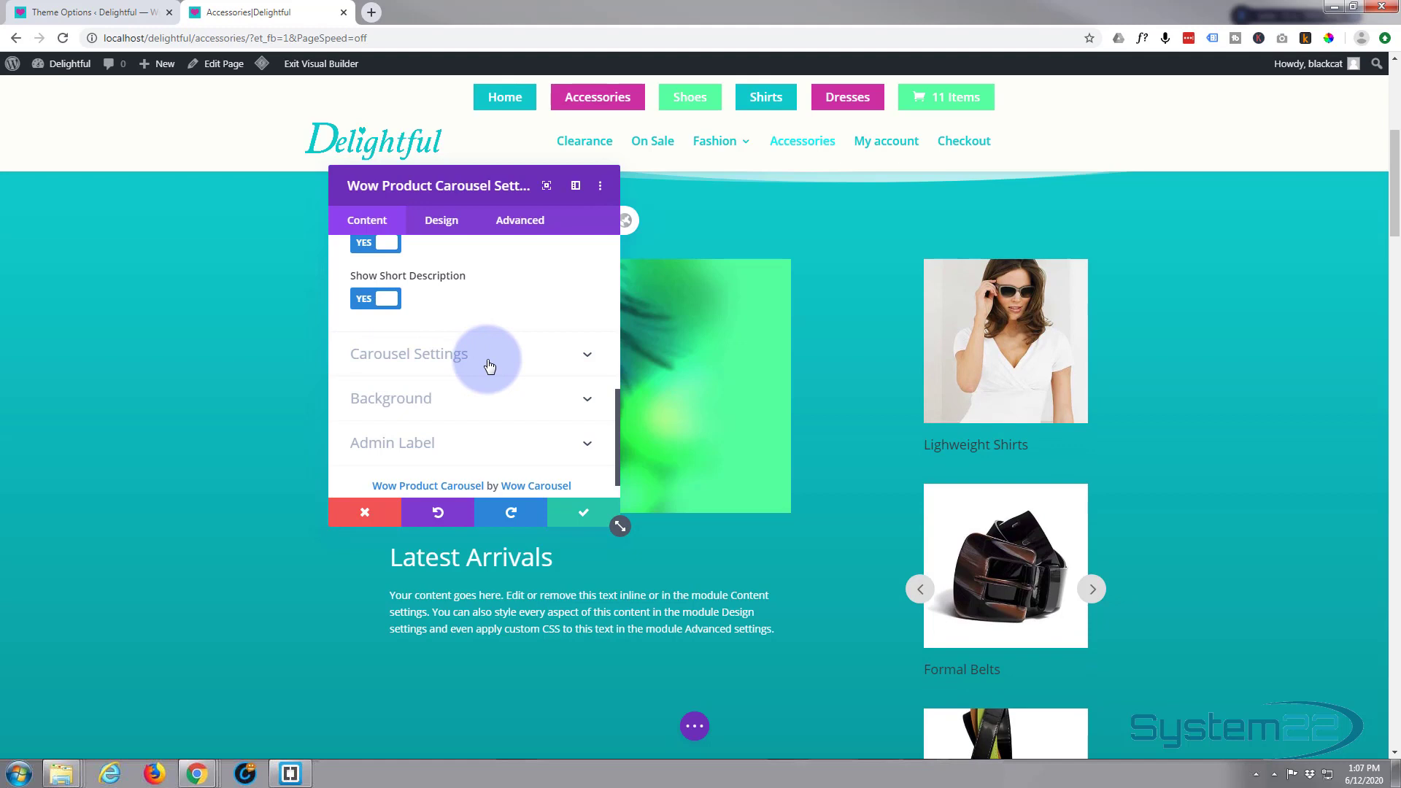
left_click(489, 358)
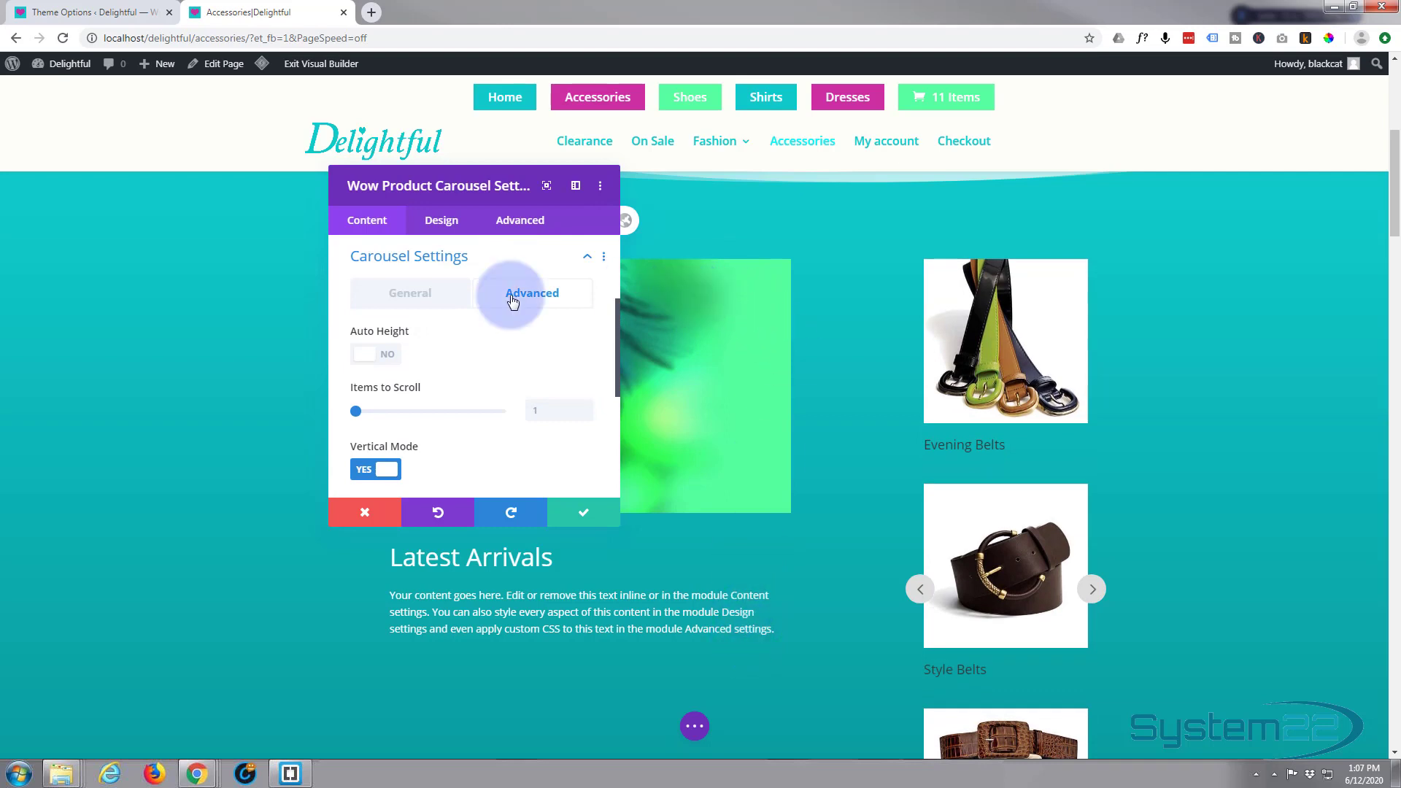
left_click_drag(504, 194, 254, 228)
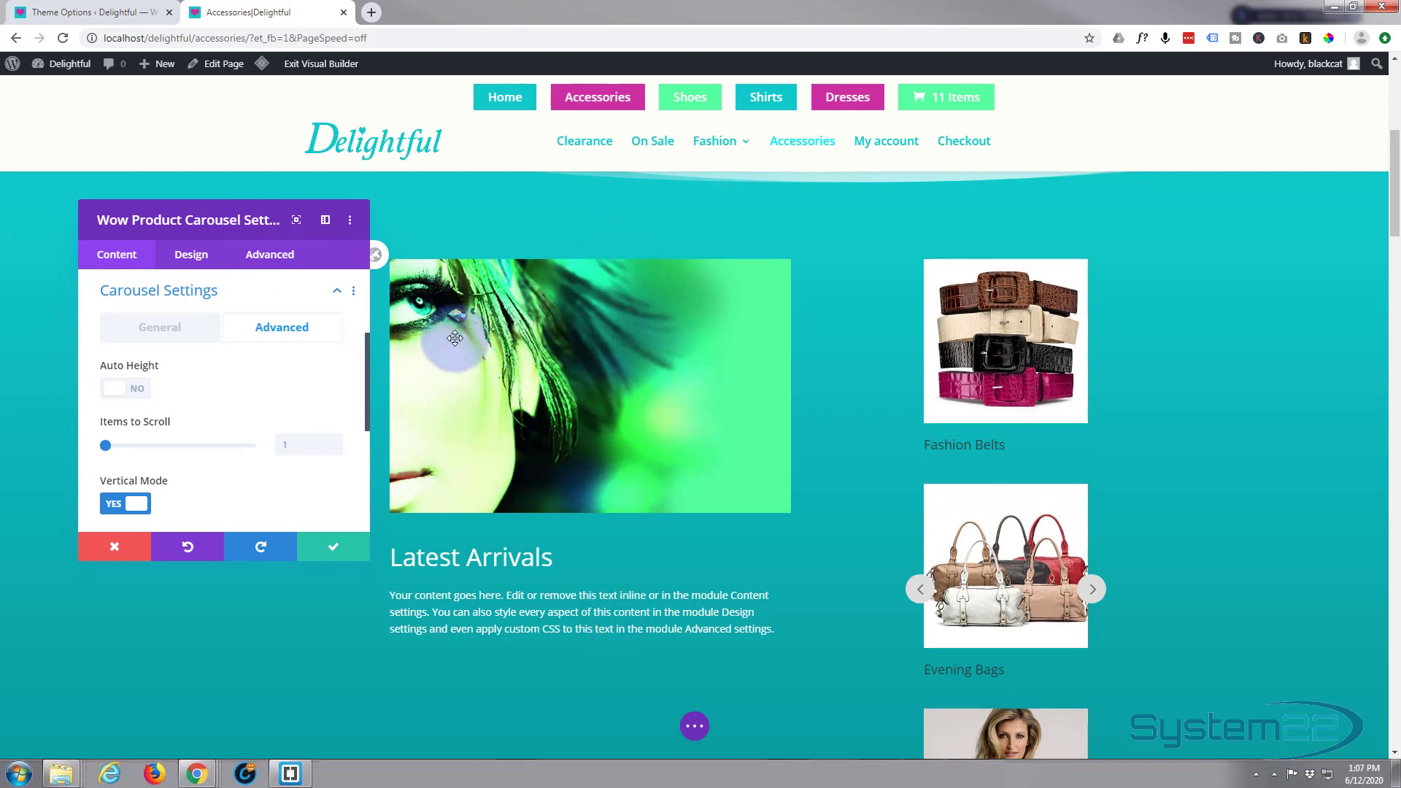
scroll(223, 394, "down", 1)
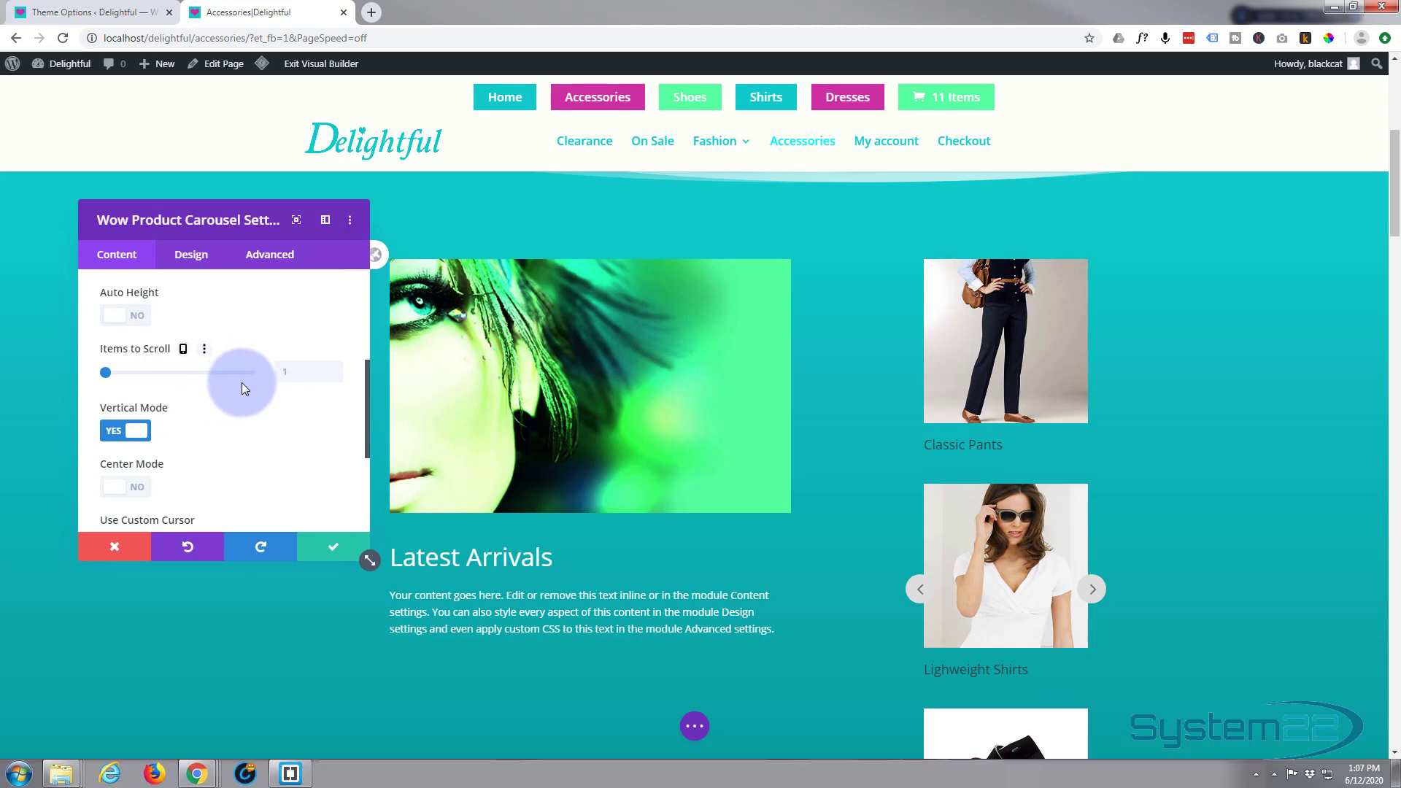
scroll(260, 417, "down", 1)
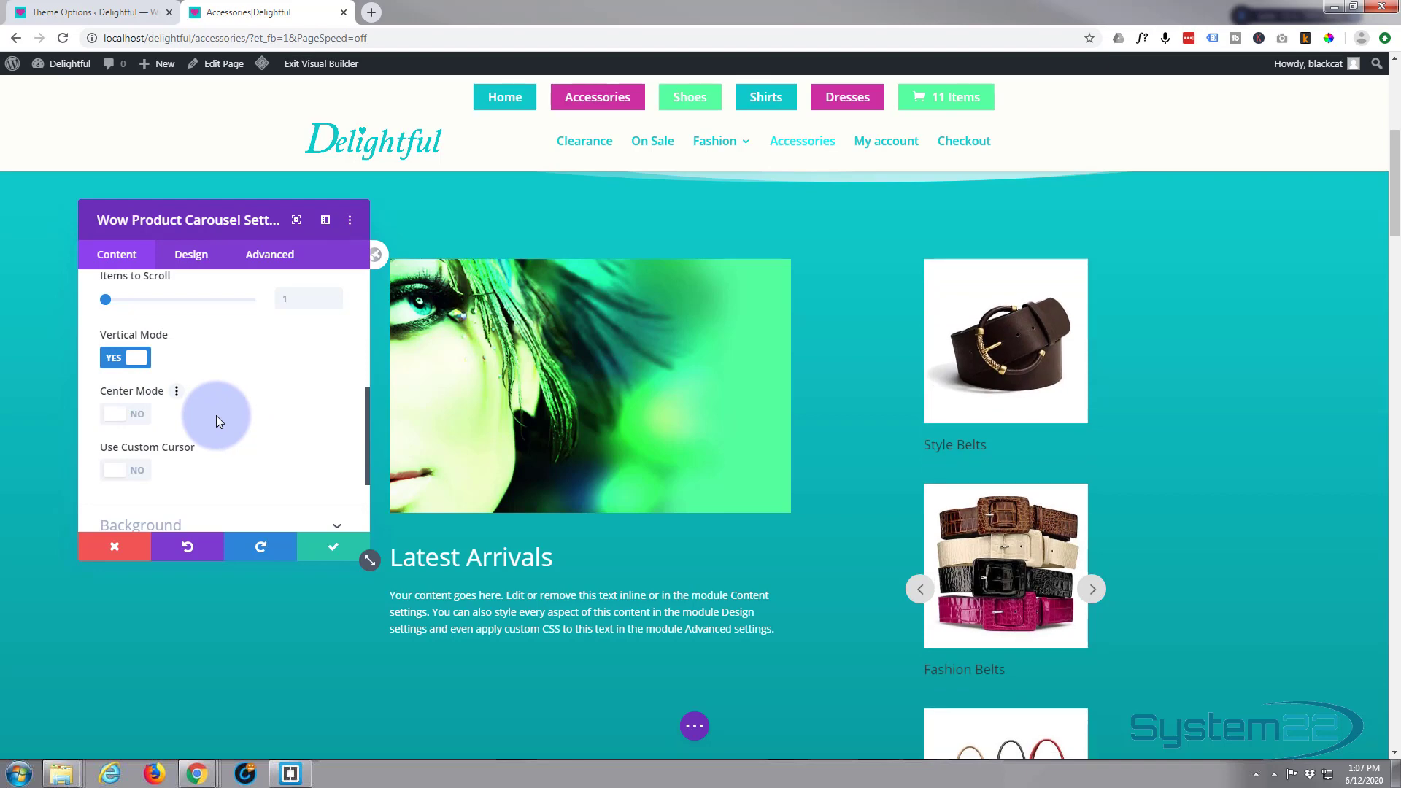
scroll(216, 415, "down", 1)
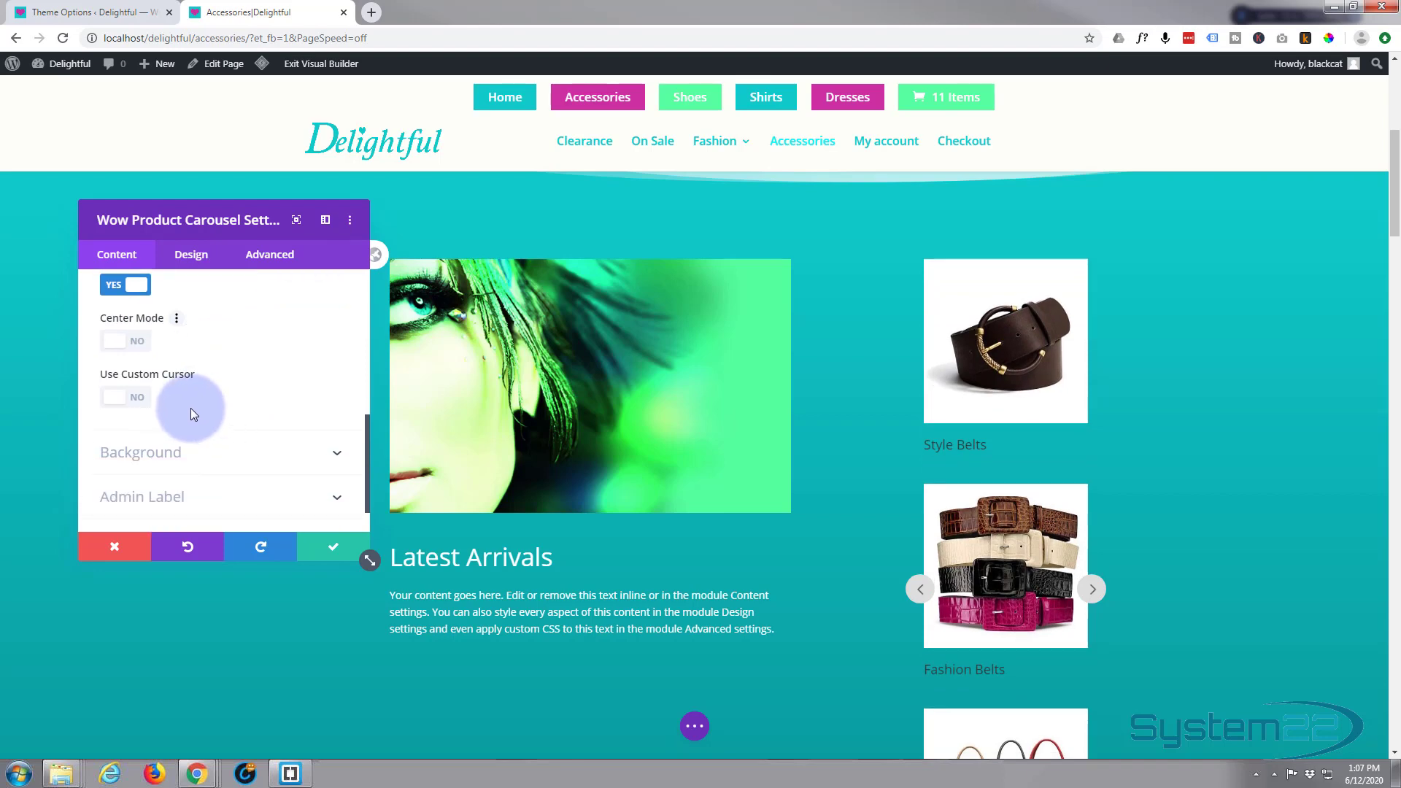
left_click(133, 402)
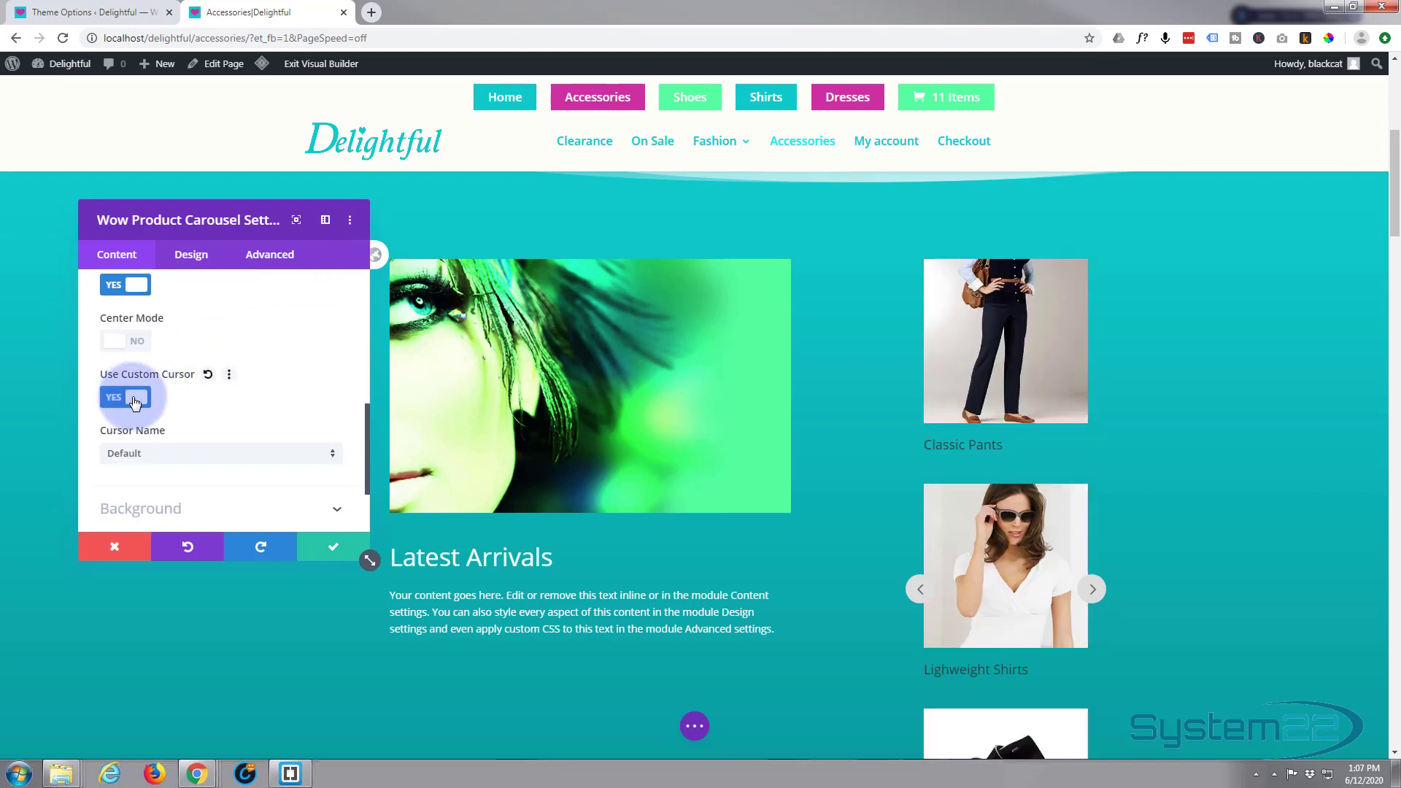
left_click(222, 453)
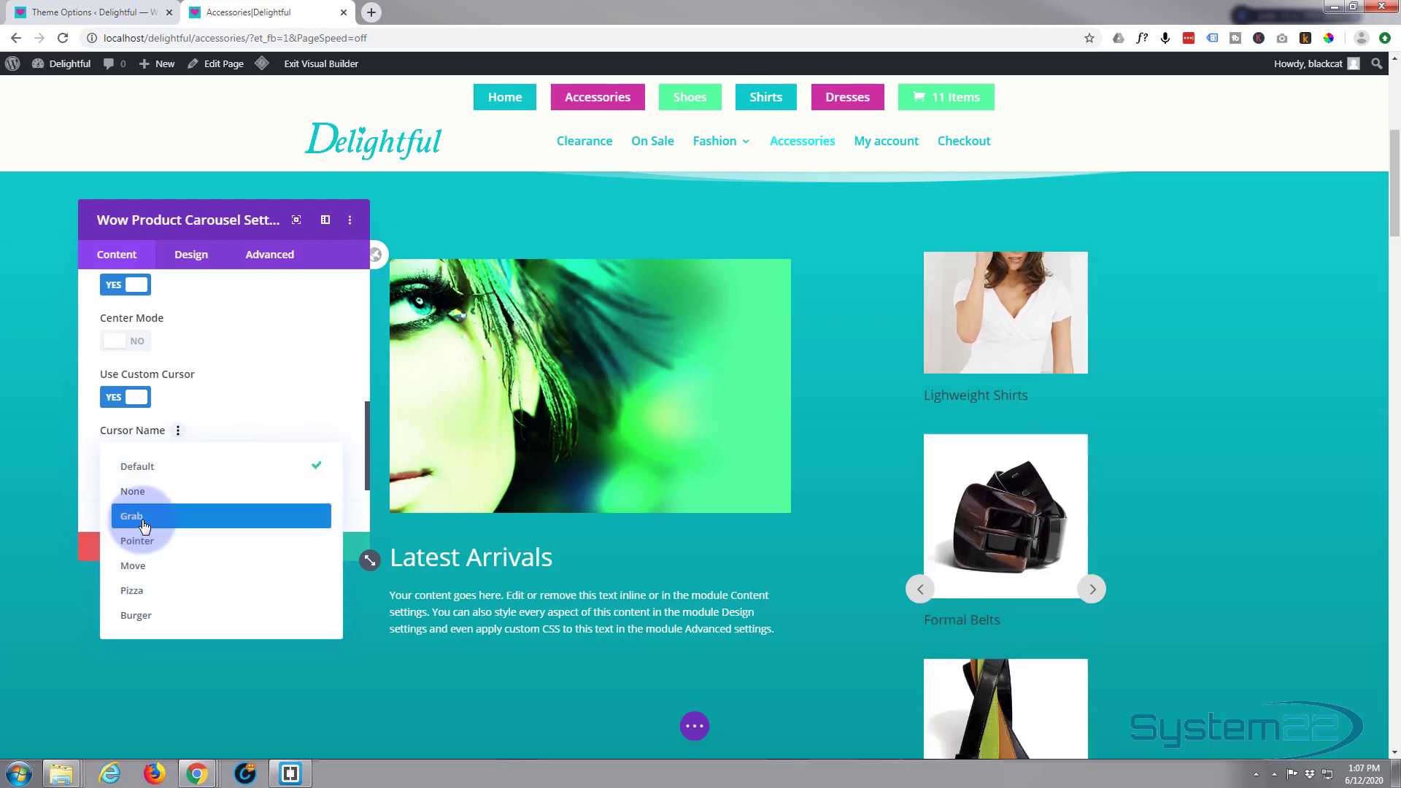
left_click(197, 512)
- Set the carousel's animation speed to 1500ms in its general carousel settings
scroll(270, 458, "down", 1)
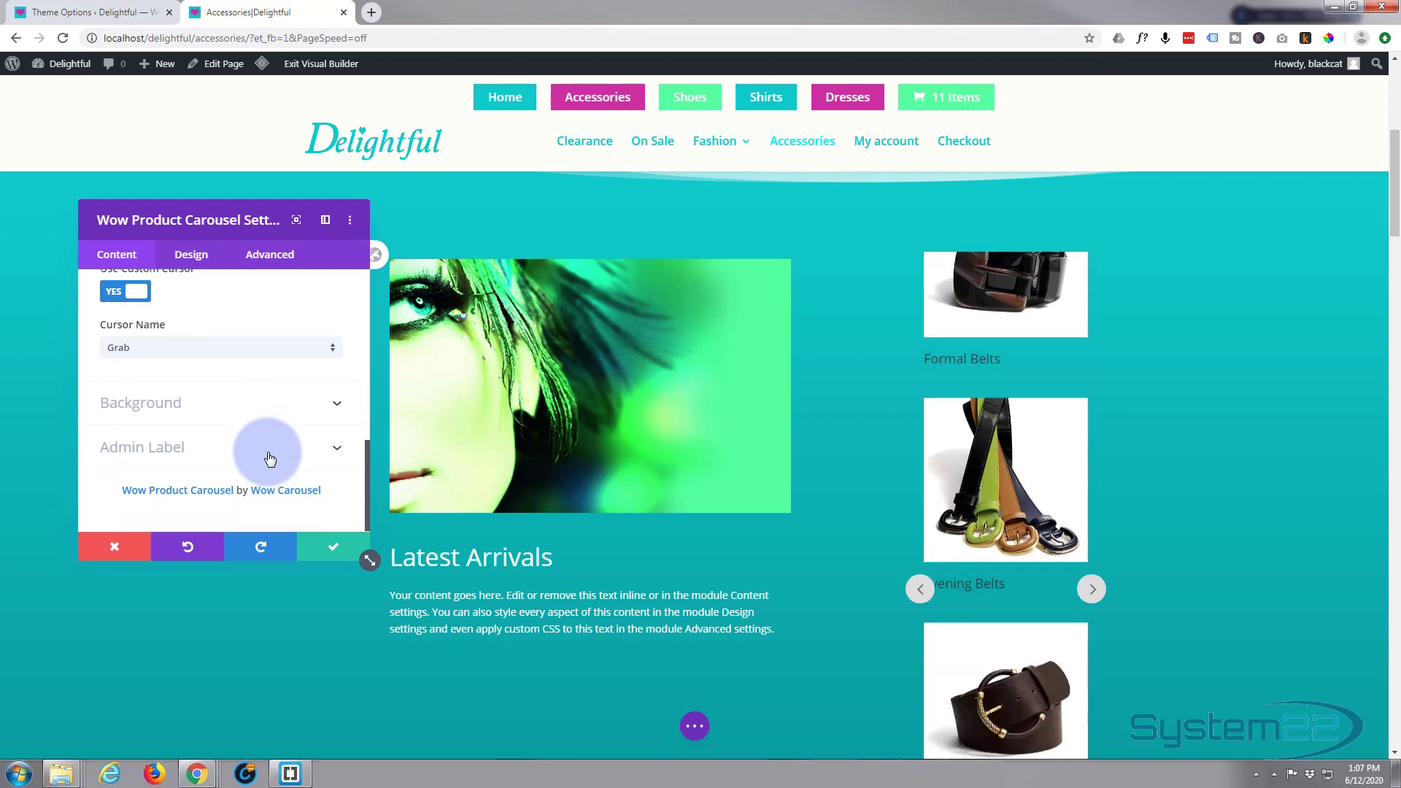
scroll(268, 457, "up", 3)
scroll(267, 458, "up", 2)
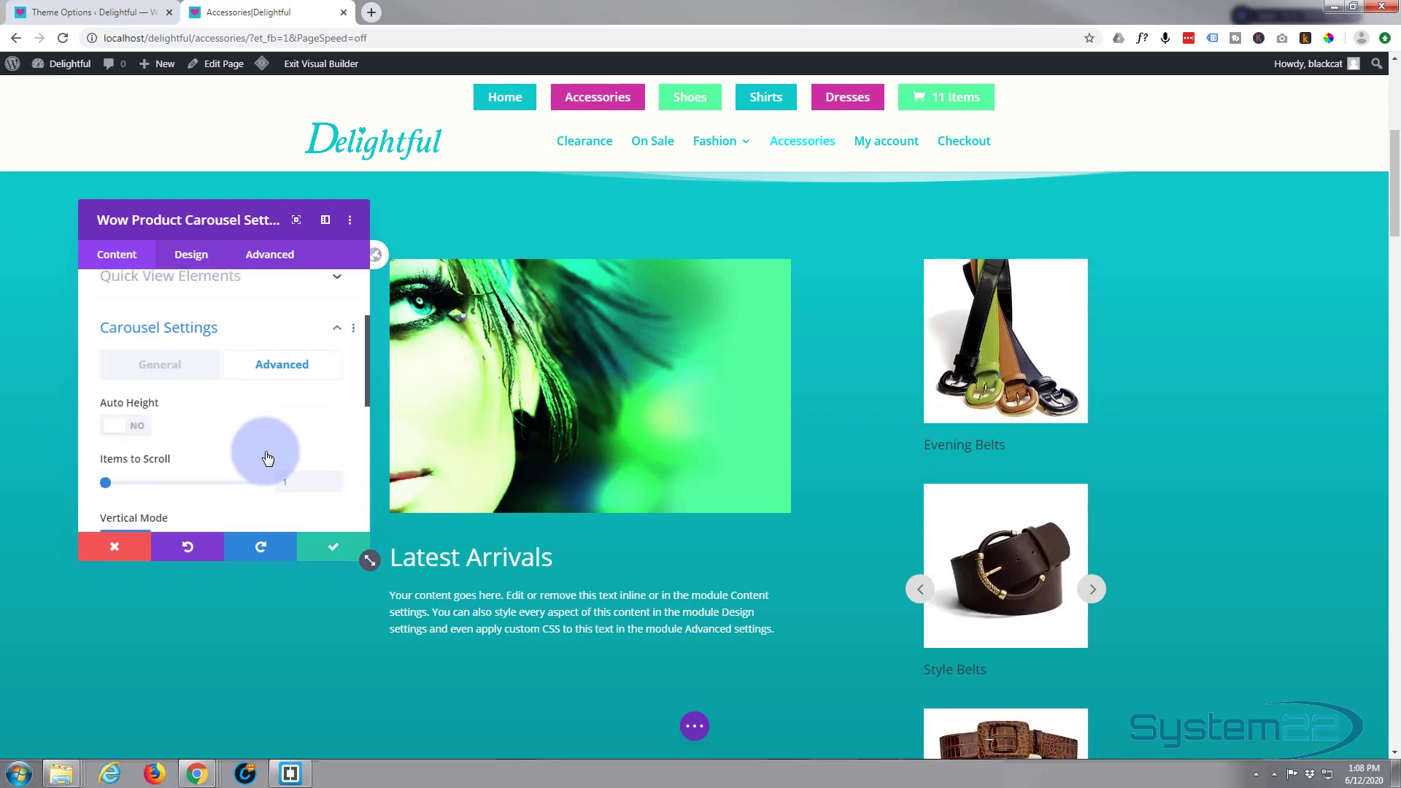
left_click(176, 377)
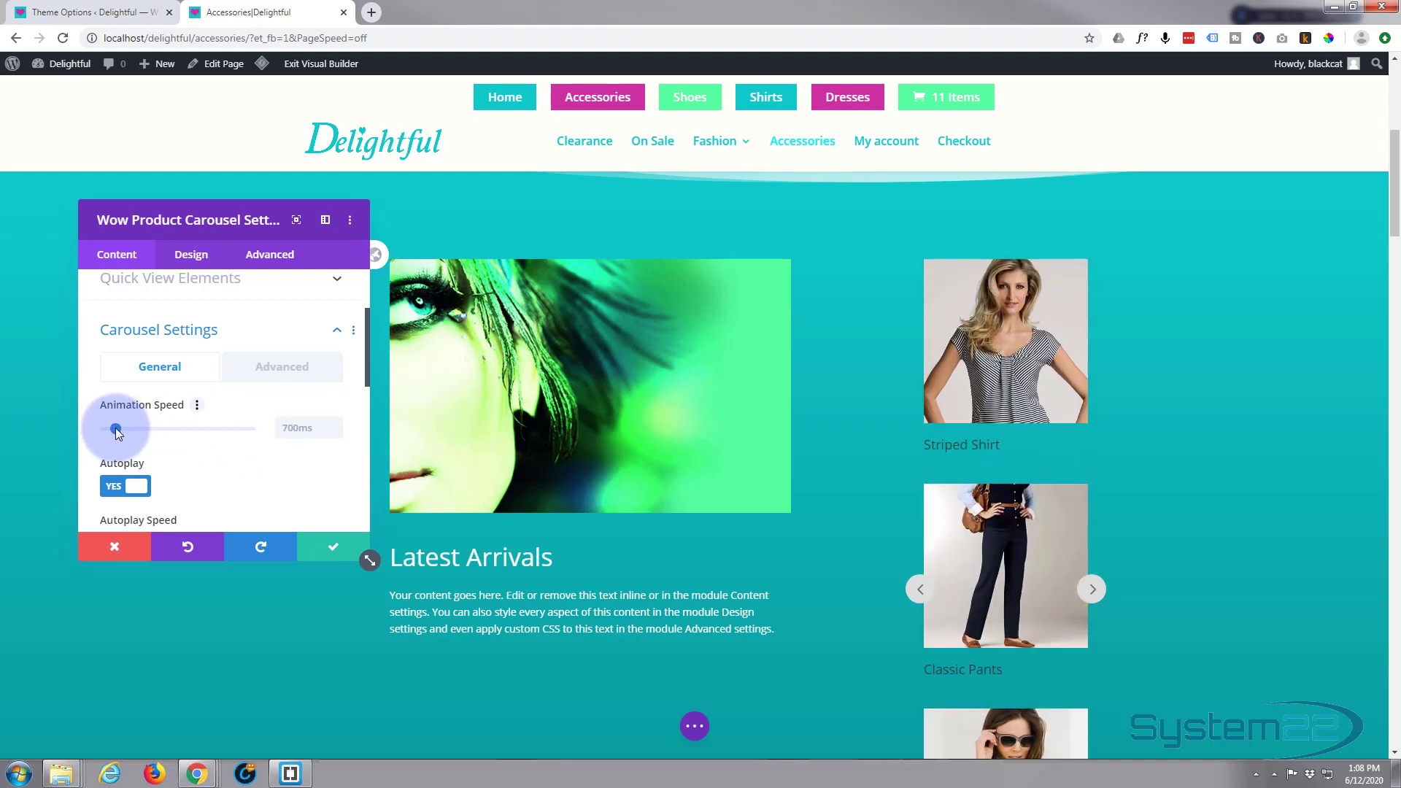
left_click_drag(116, 428, 128, 429)
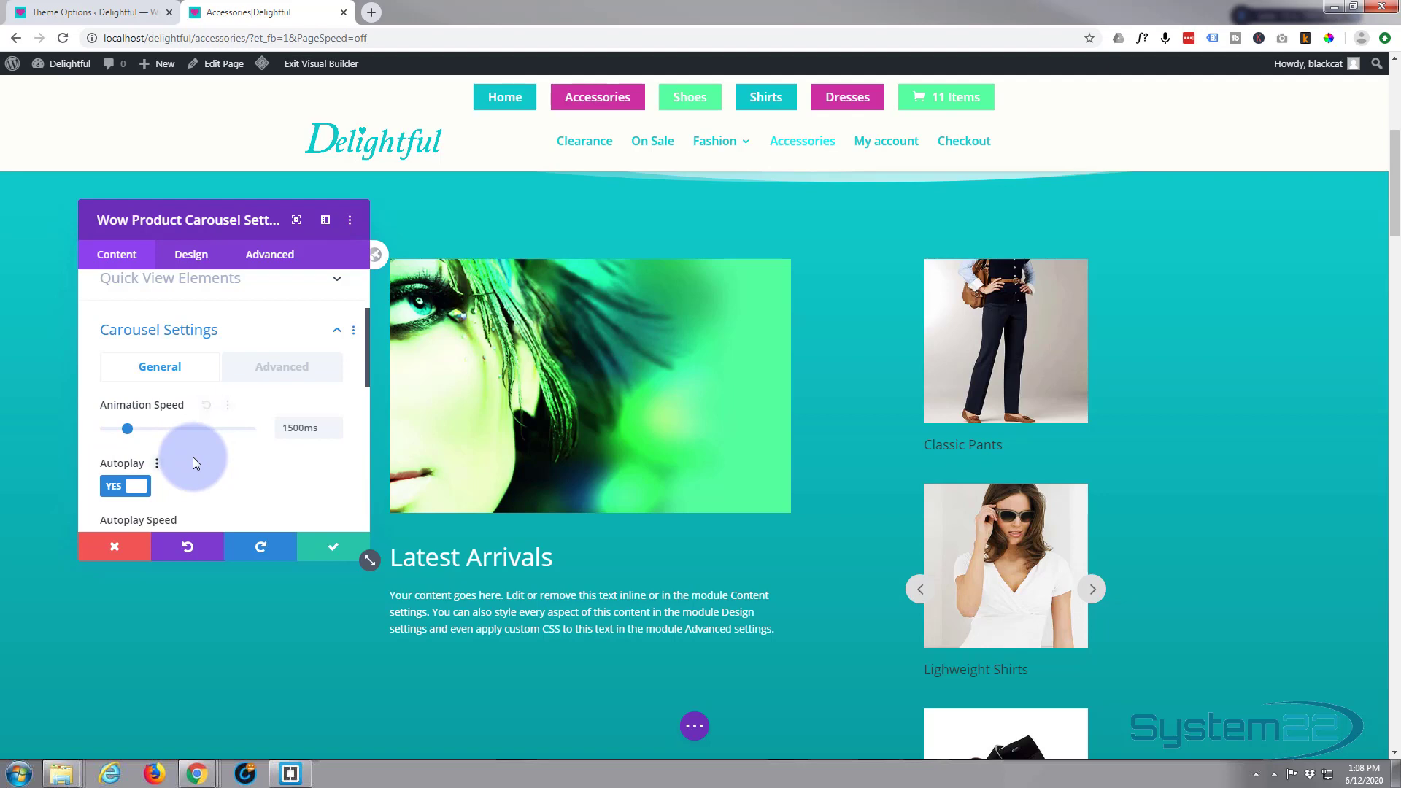
- Set the carousel's Navigation & Pagination option to None
scroll(193, 457, "down", 1)
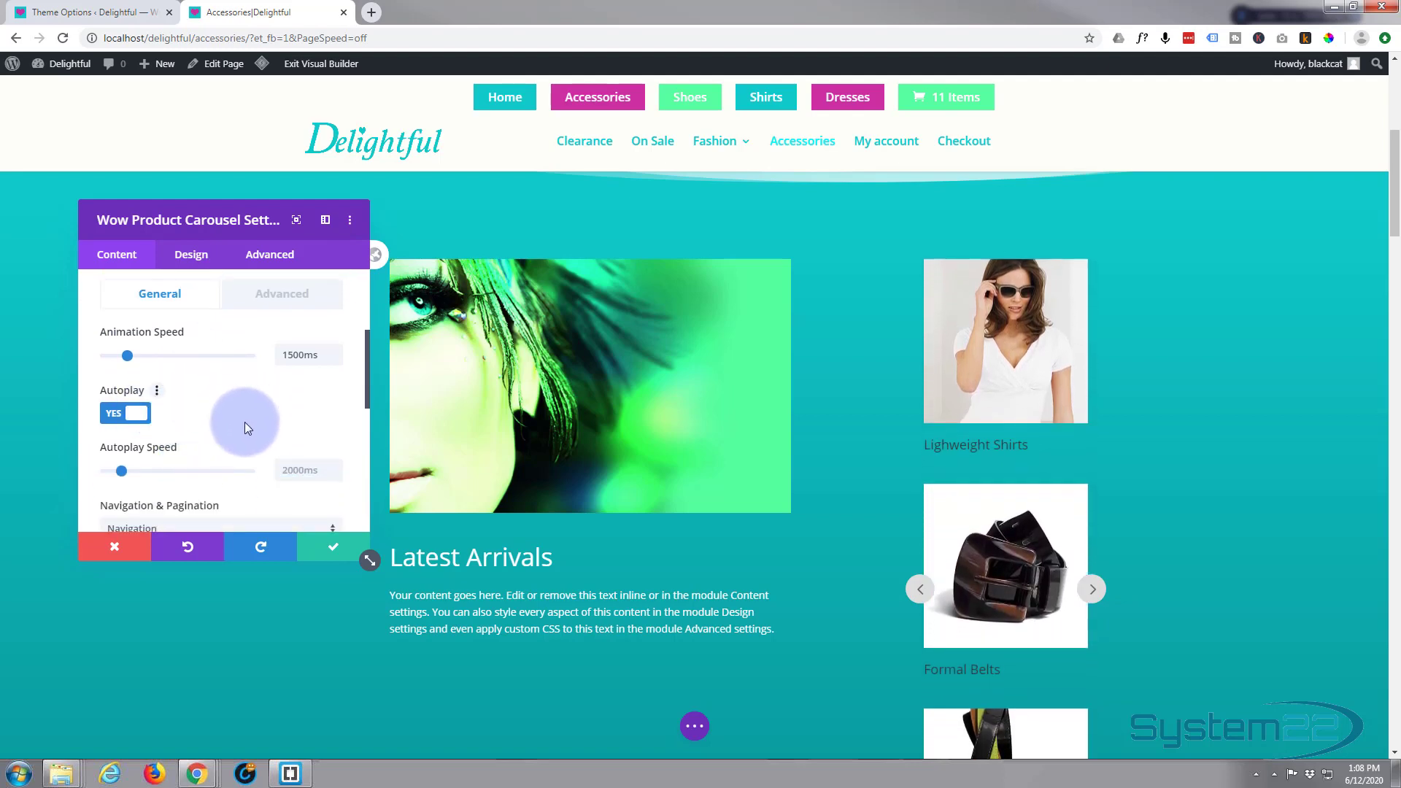
scroll(244, 422, "down", 1)
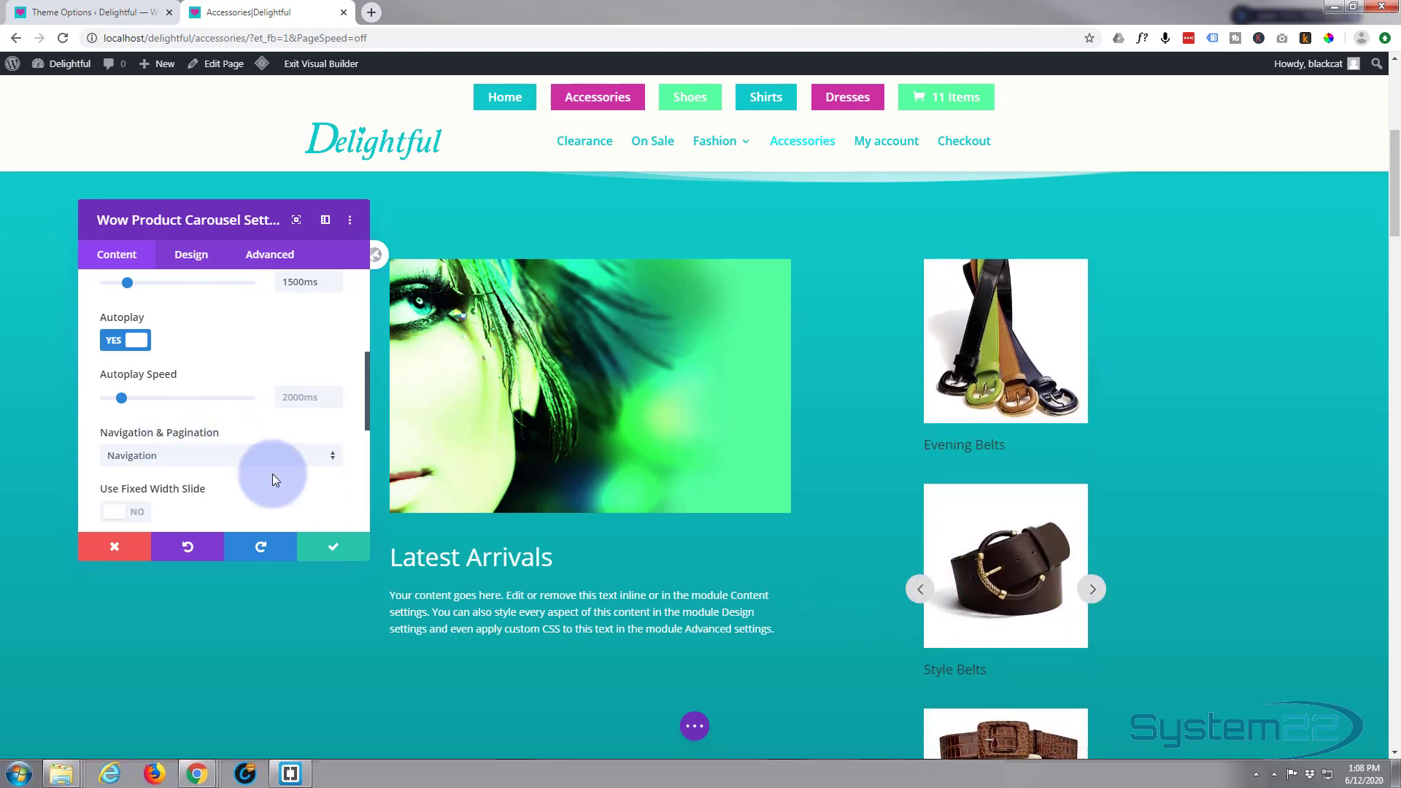
left_click(230, 456)
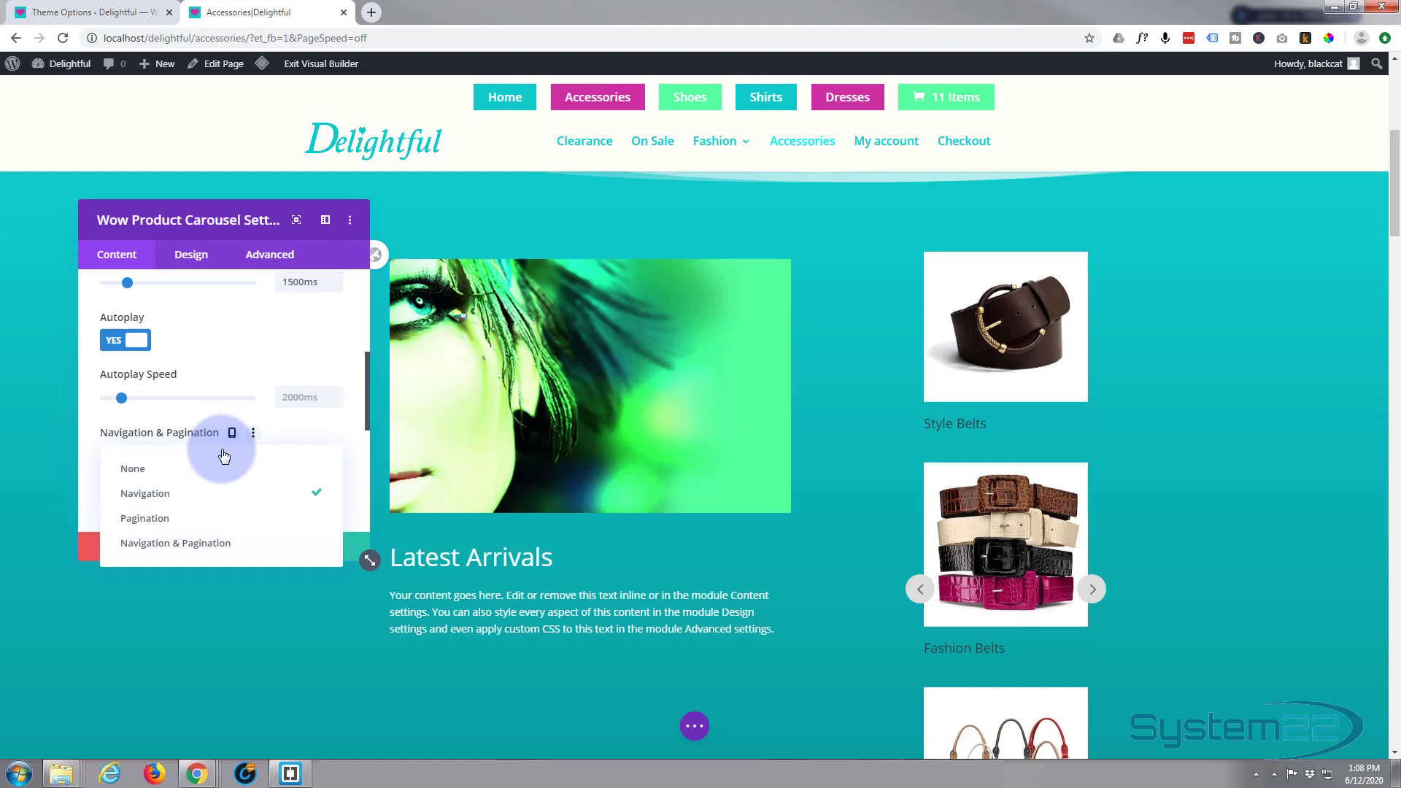
left_click(154, 471)
- Set the carousel's Slides To Show to 2 and its Slide Spacing to 0px
scroll(253, 484, "down", 3)
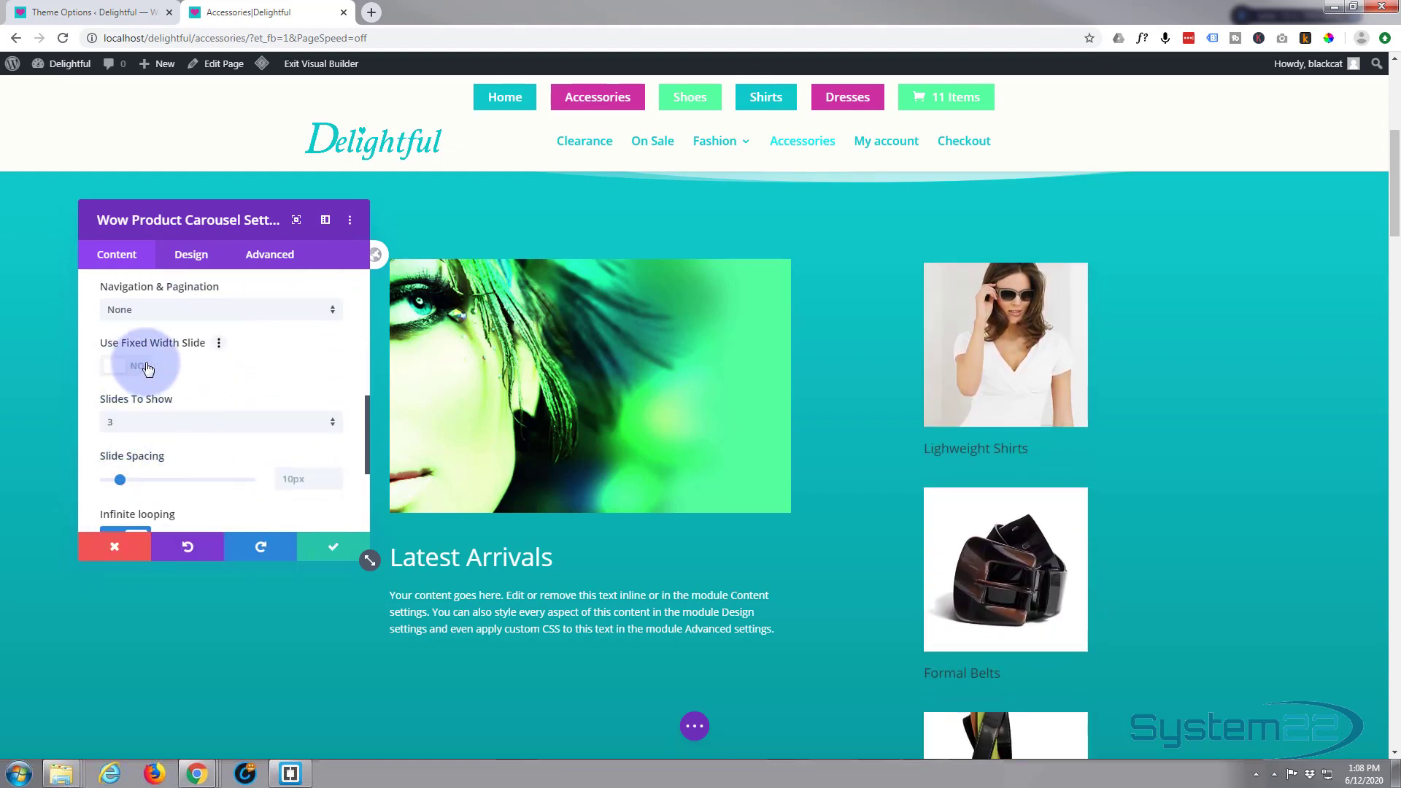
left_click(209, 418)
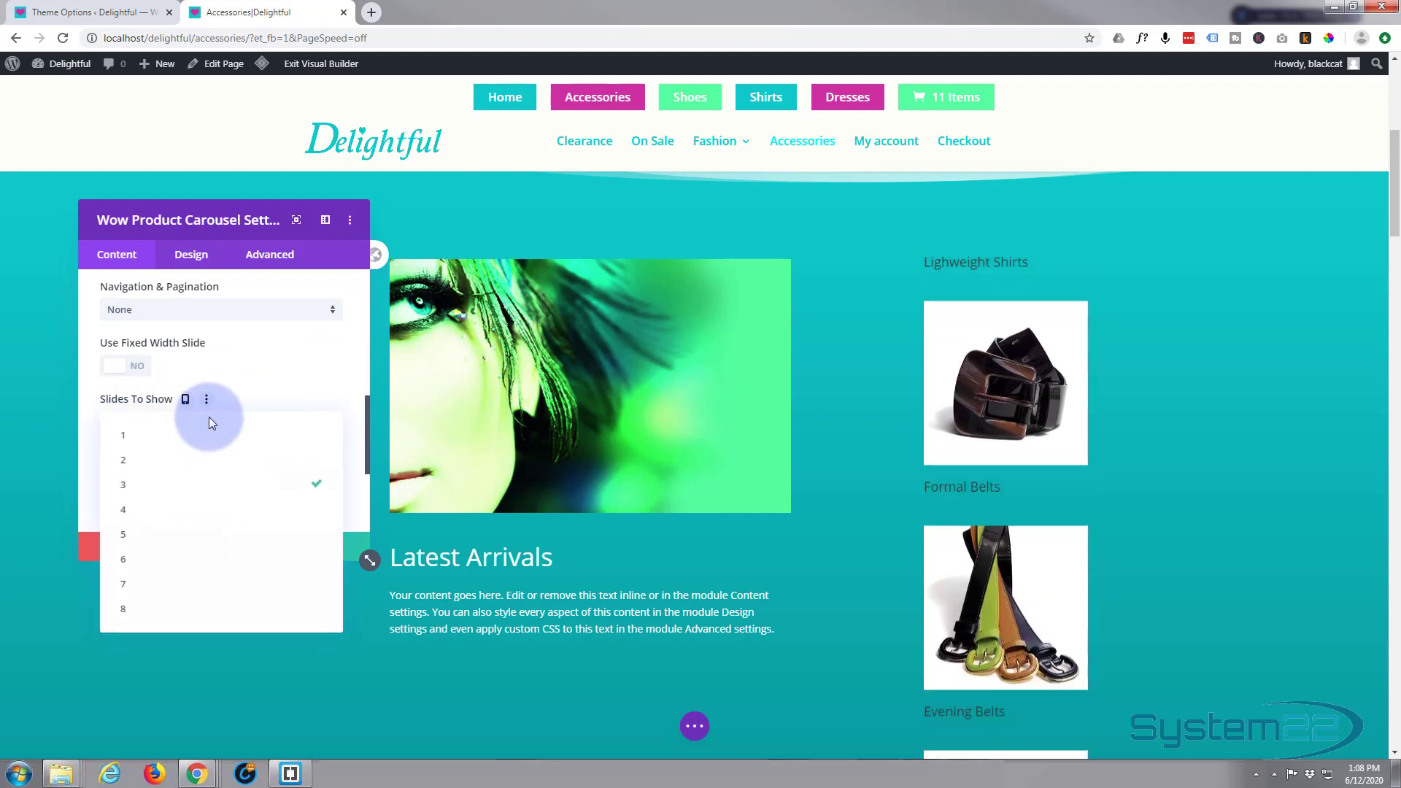
left_click(136, 460)
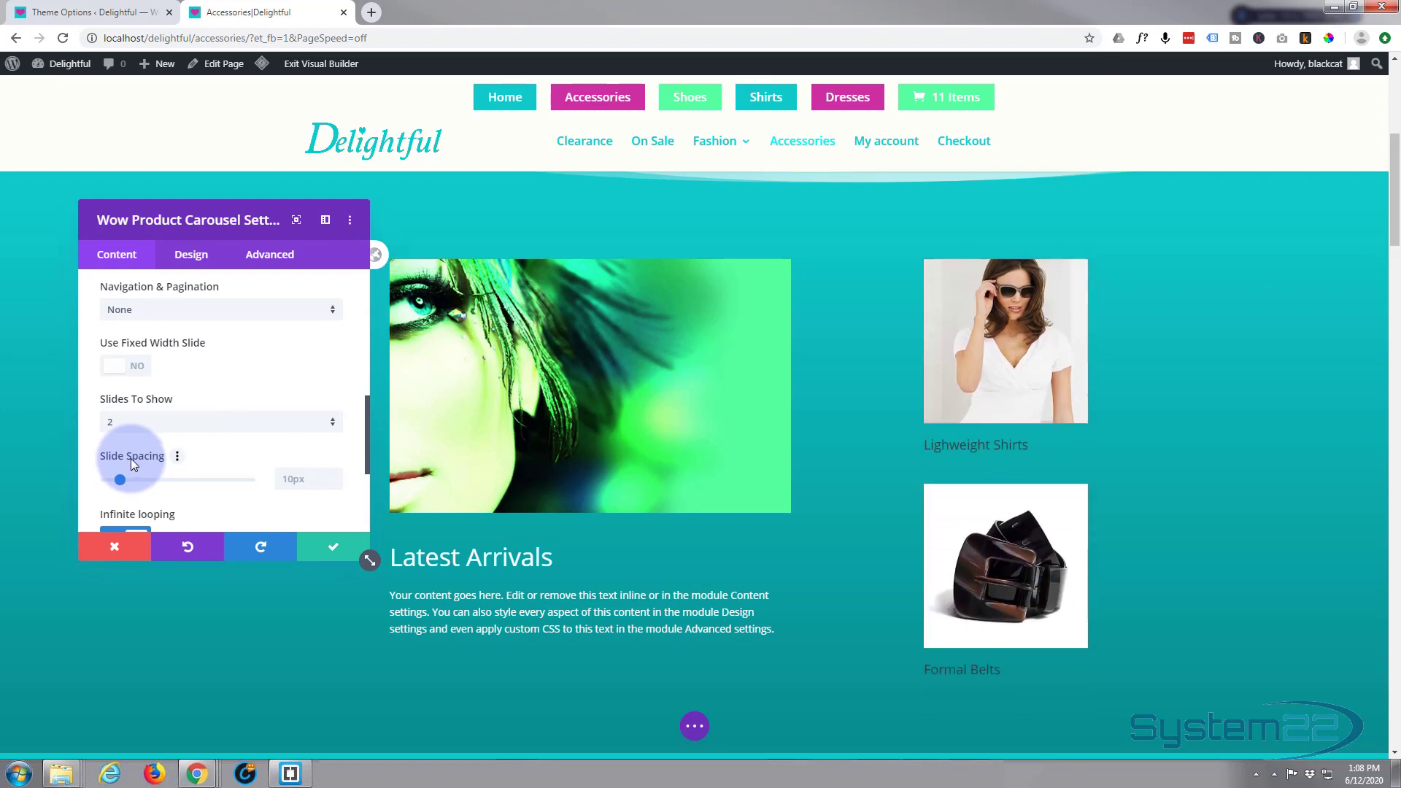
scroll(248, 449, "down", 2)
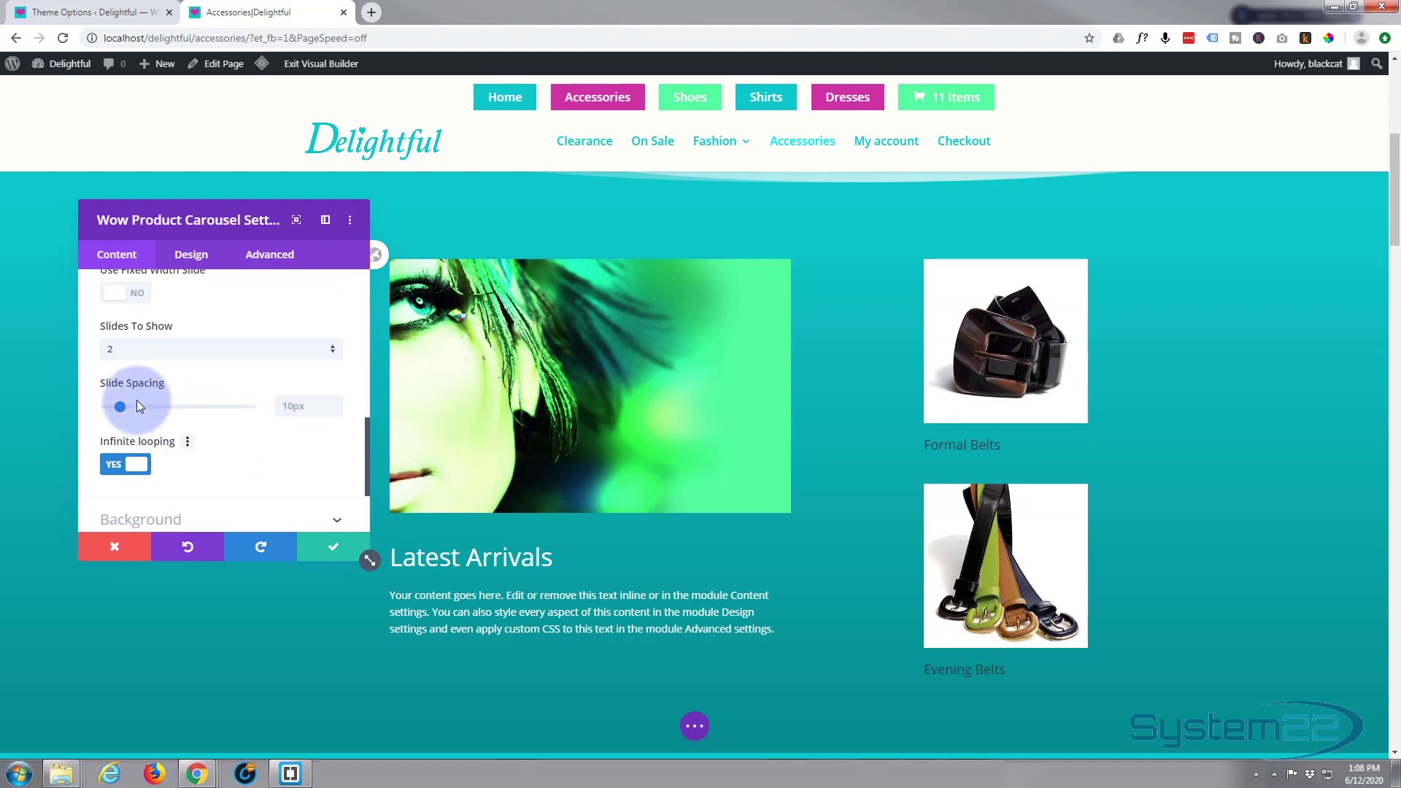
left_click_drag(121, 409, 47, 407)
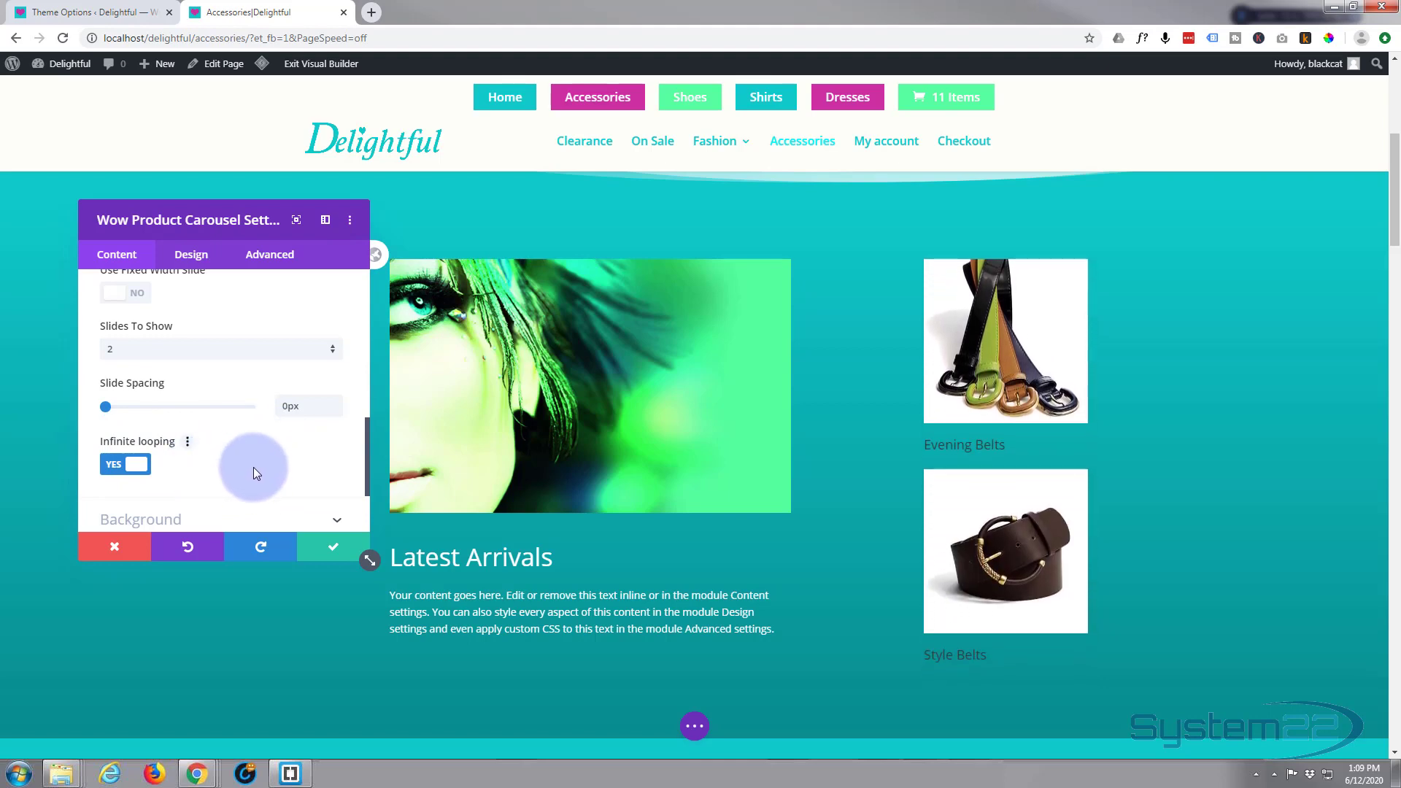
- In the carousel's common design settings, preview Layout 2 and settle on Layout 3
scroll(211, 474, "down", 1)
scroll(212, 474, "up", 1)
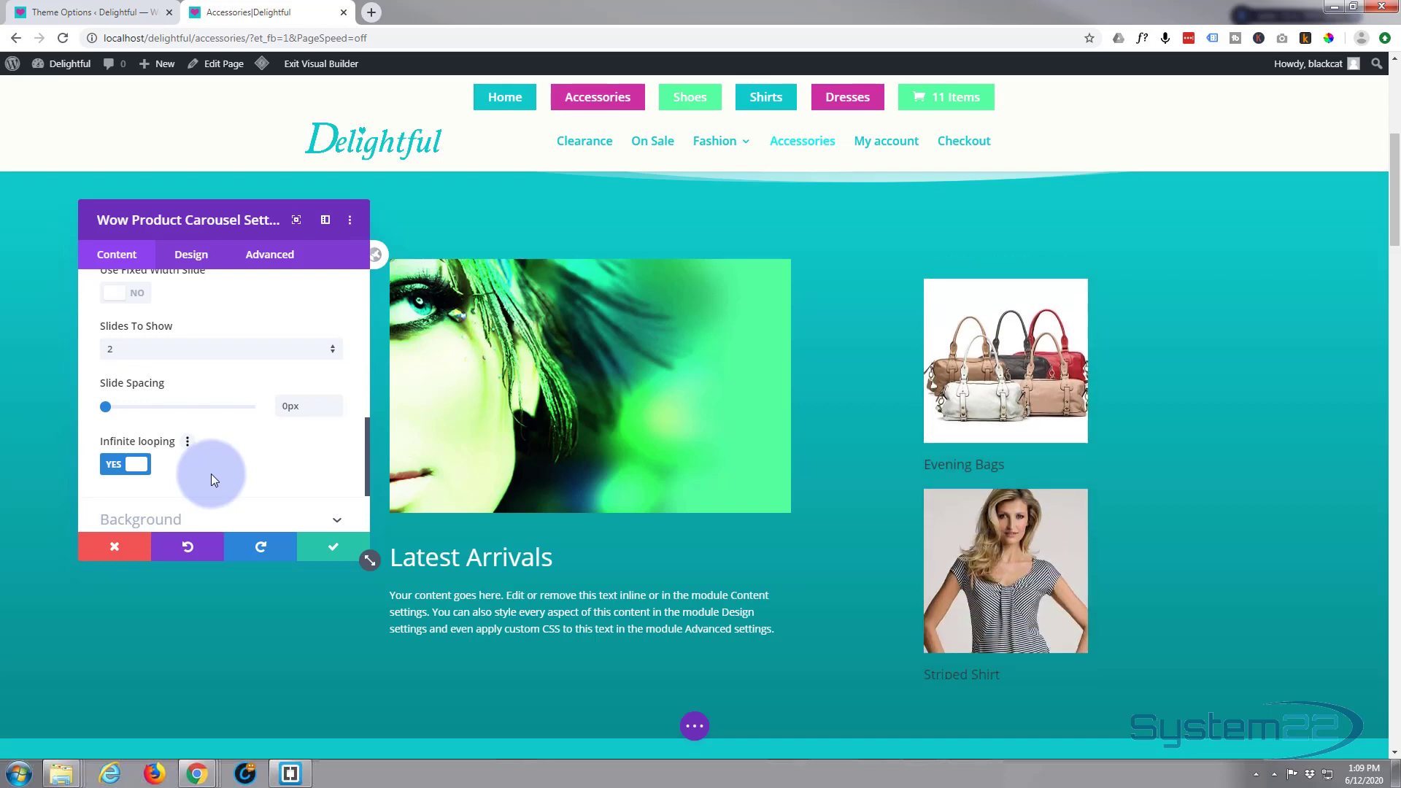
scroll(211, 475, "up", 1)
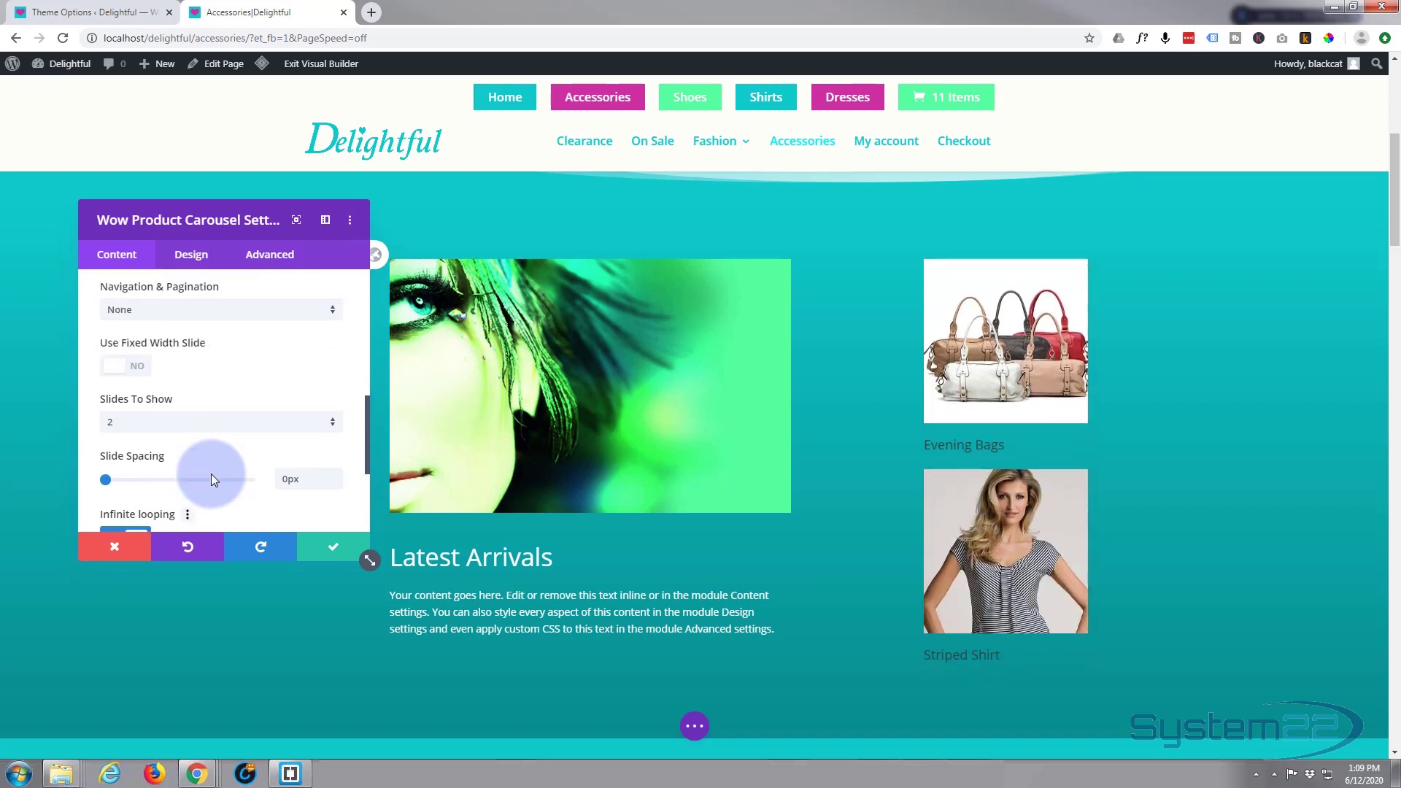
left_click(191, 255)
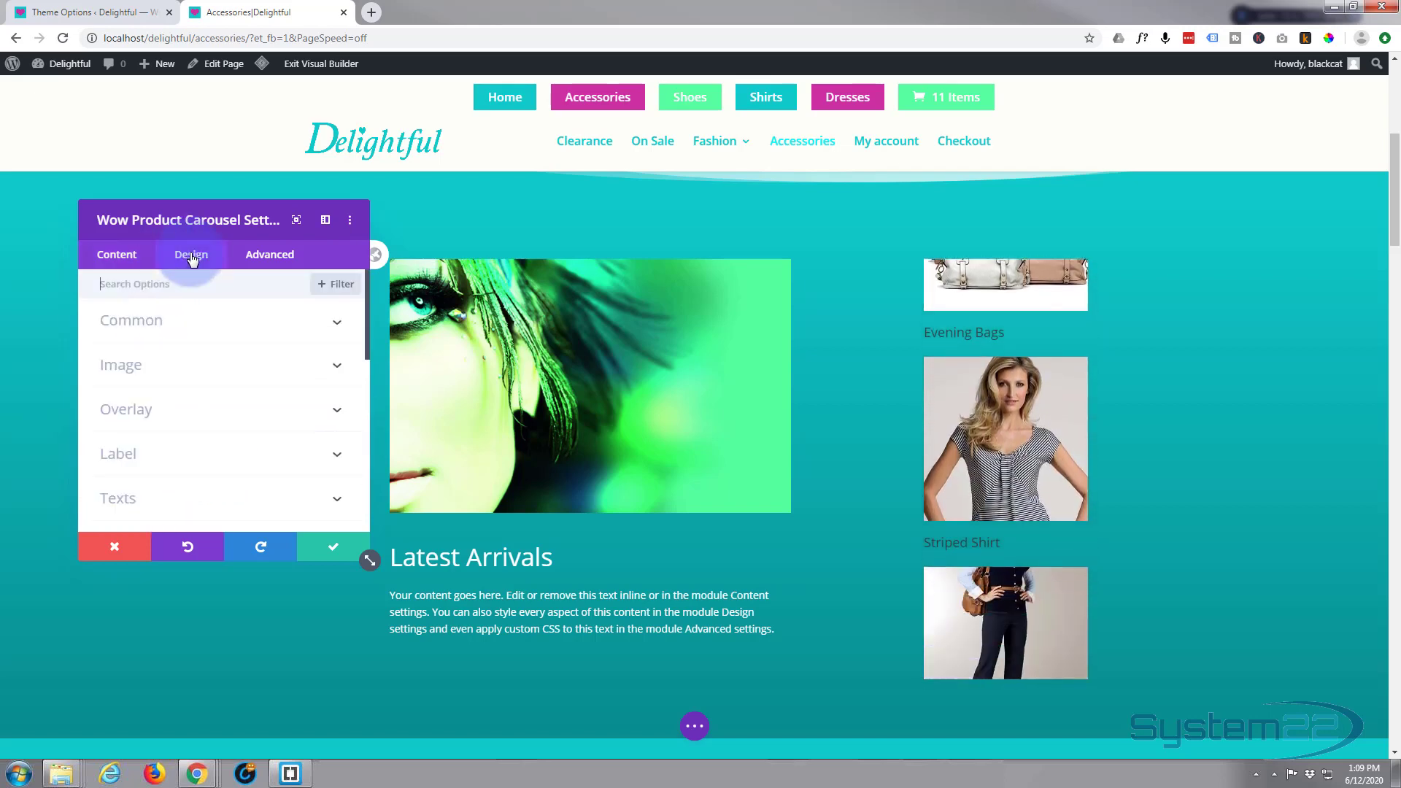
left_click(241, 323)
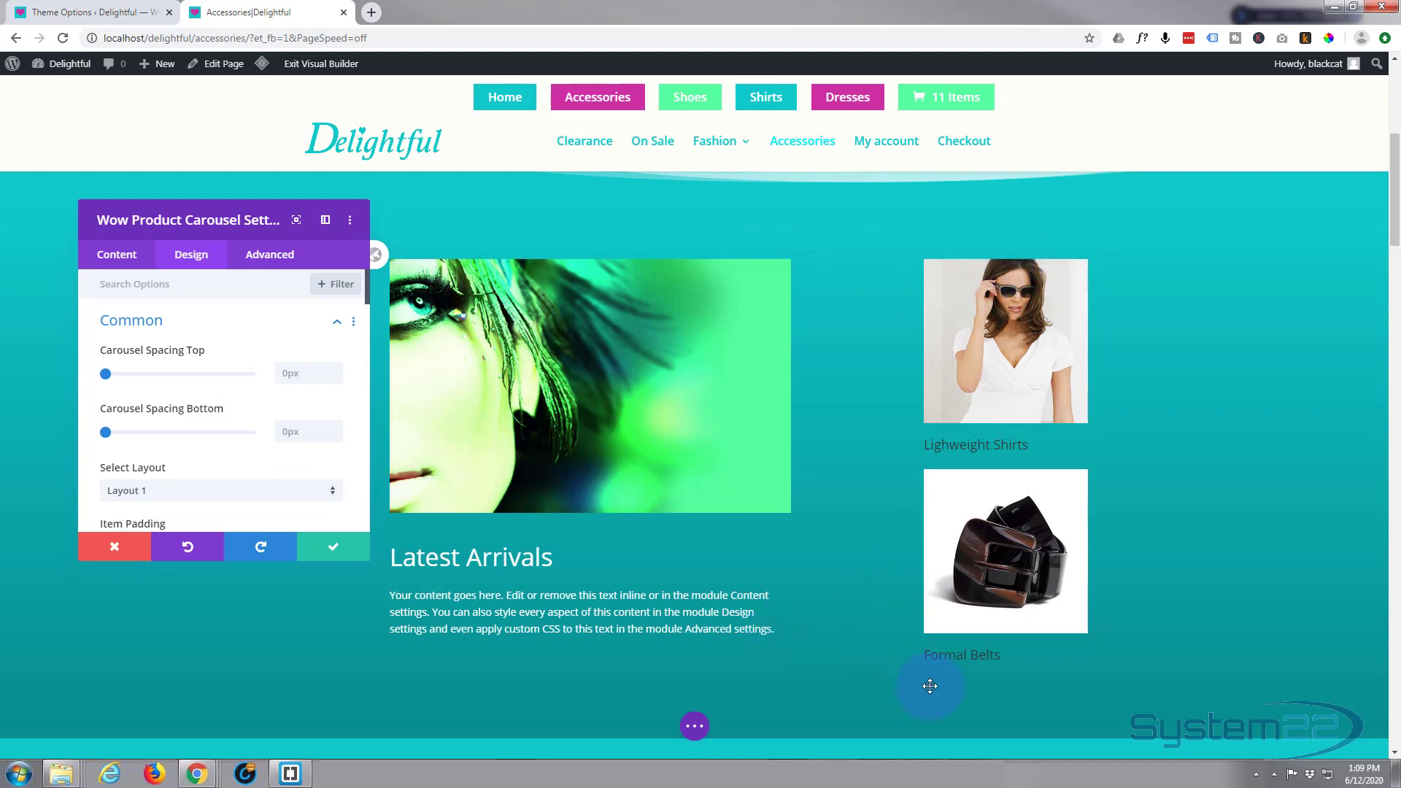
scroll(231, 357, "down", 1)
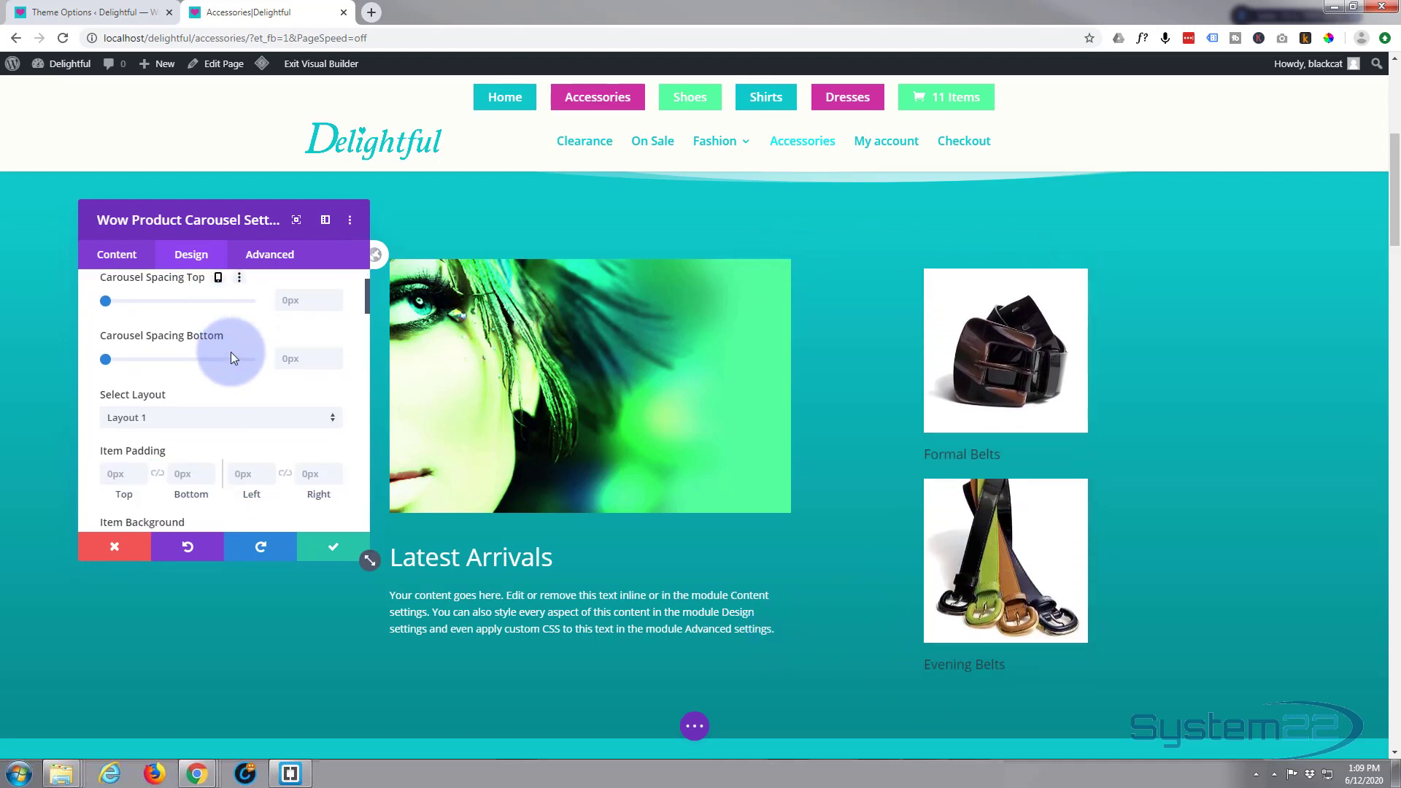
scroll(153, 362, "down", 1)
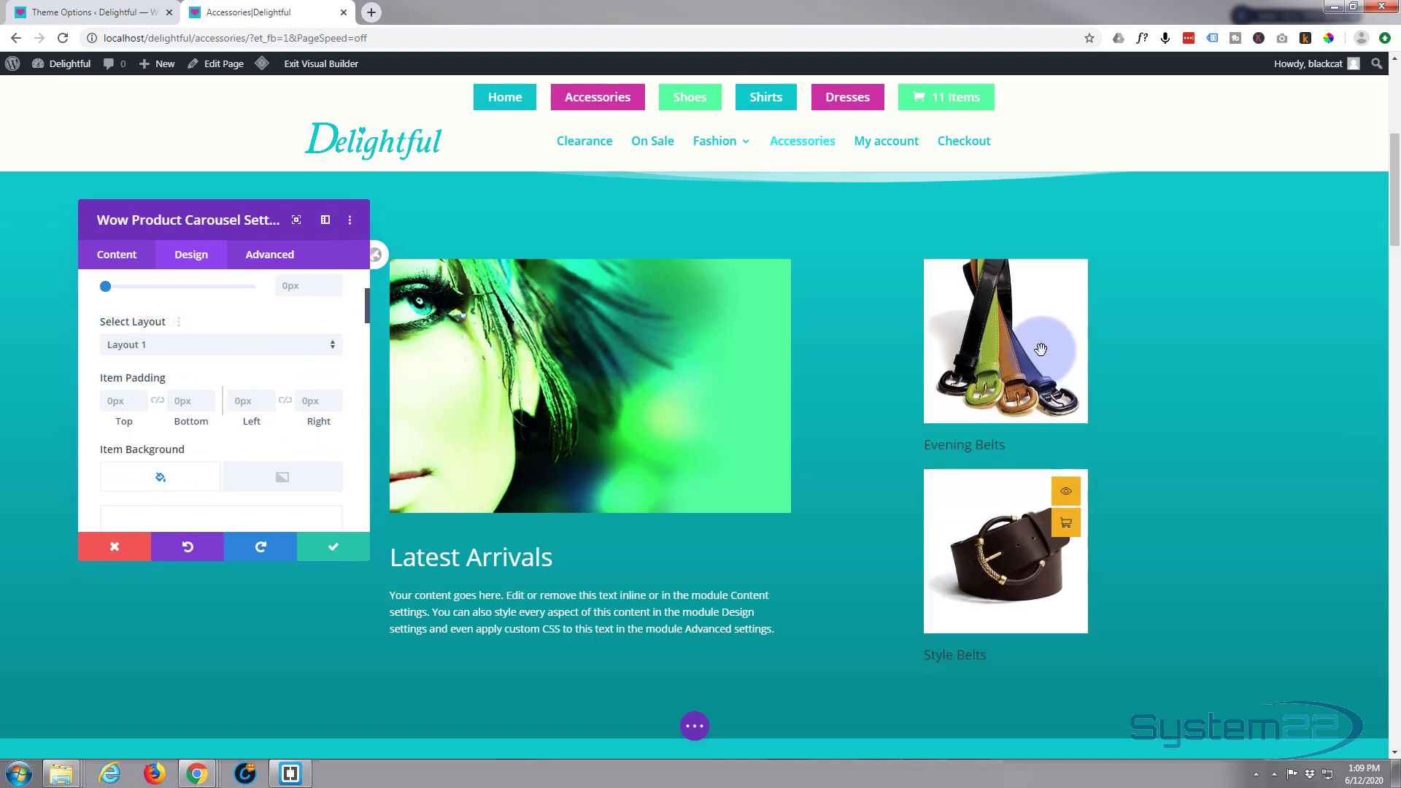
left_click(212, 344)
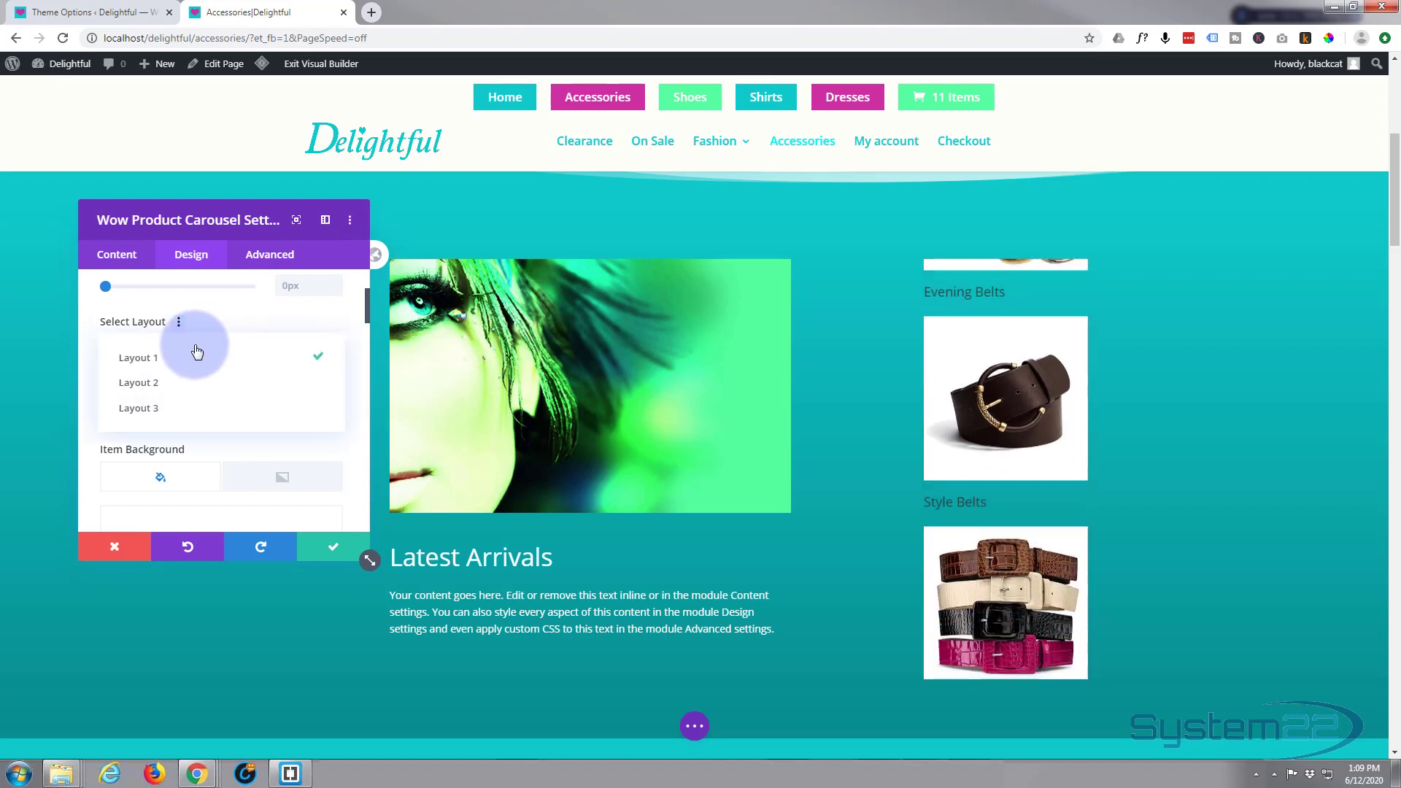
left_click(149, 383)
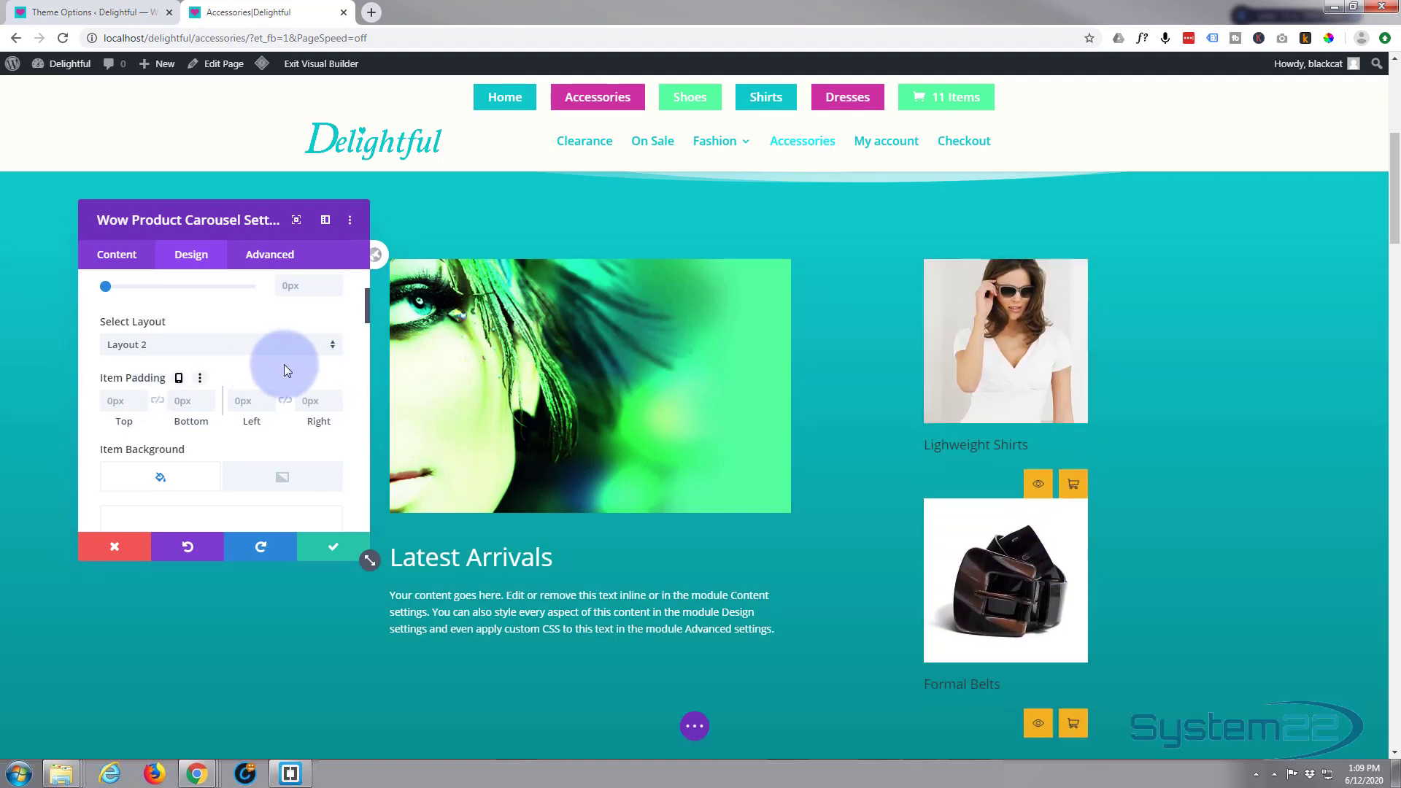
left_click(217, 347)
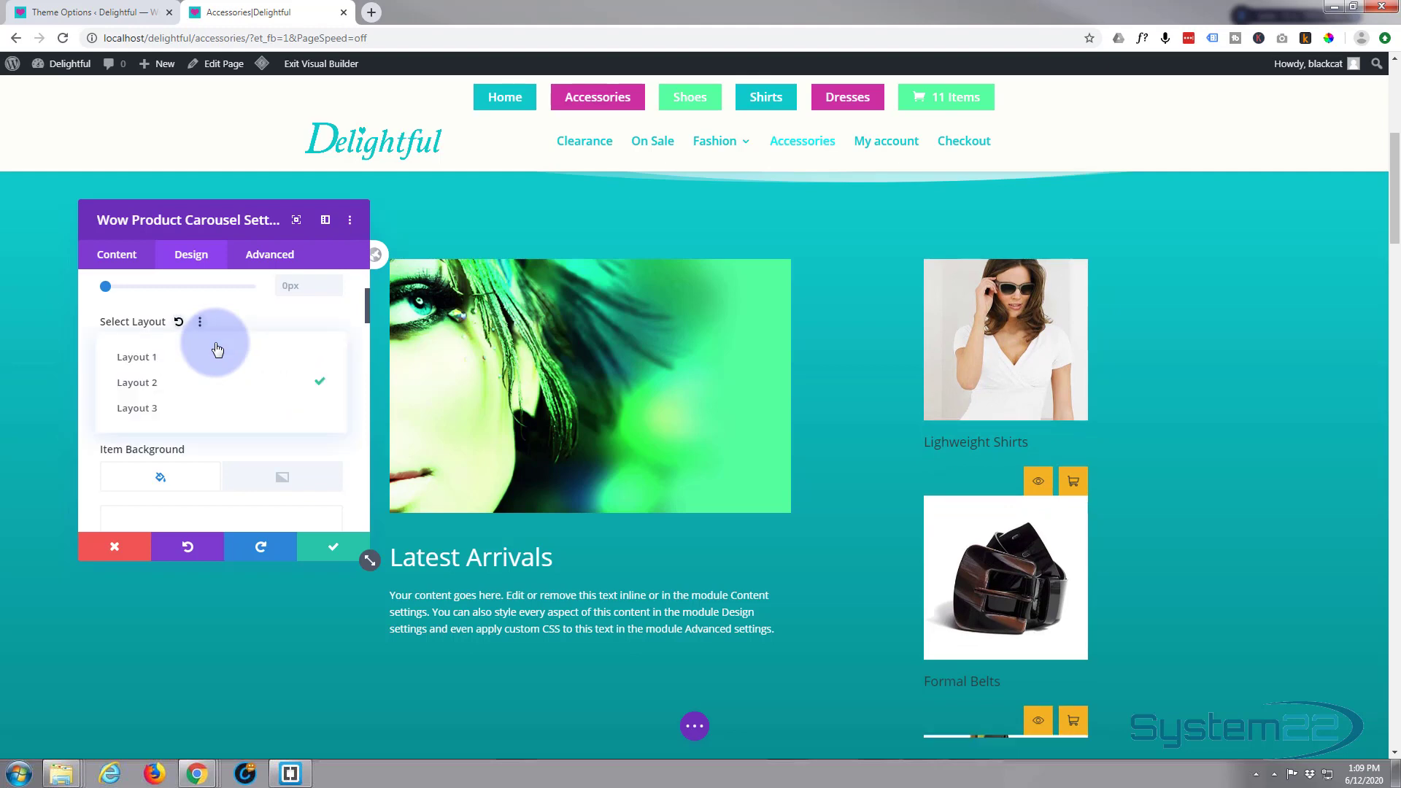
left_click(196, 413)
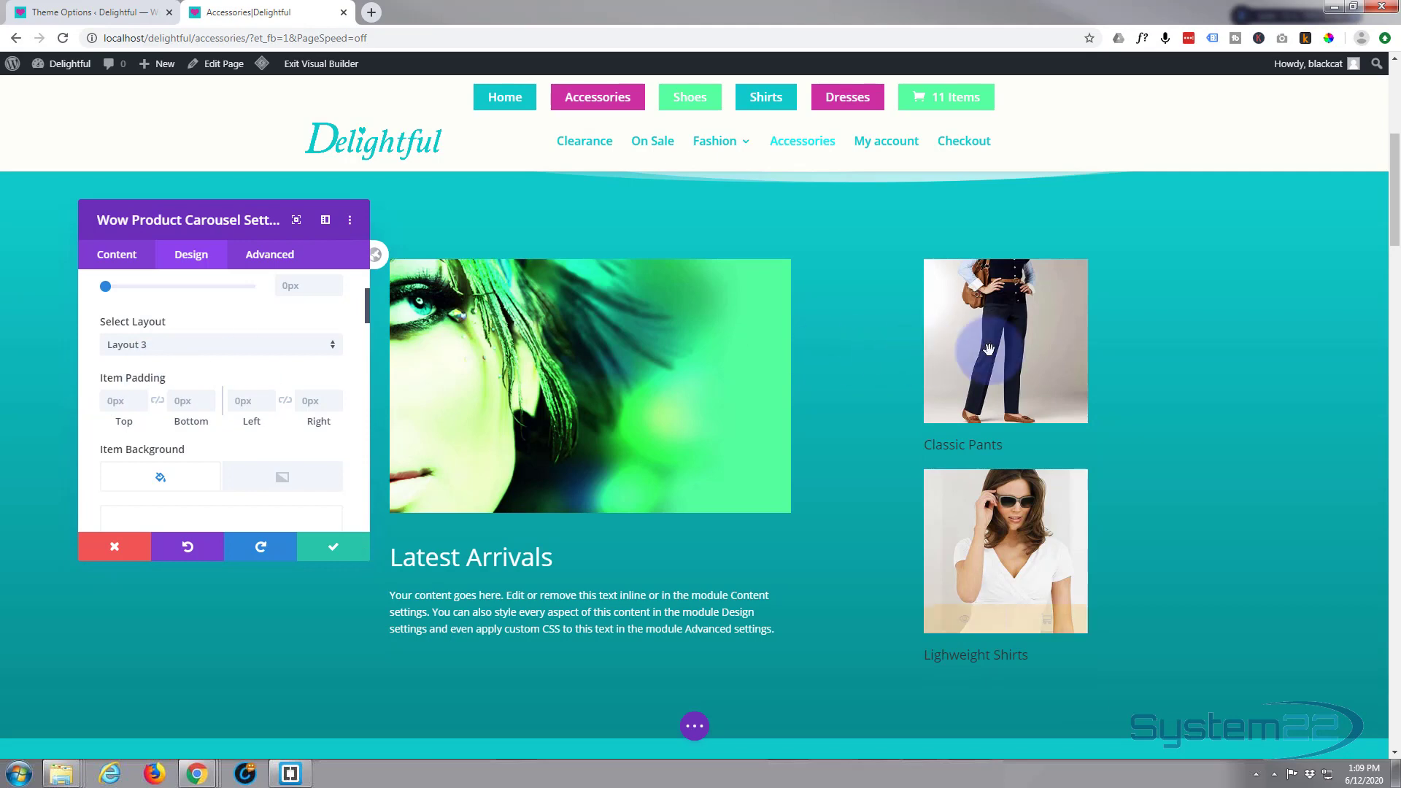
- Set the Hover Animation of the carousel's product images to Zoom In in the image design settings
scroll(172, 398, "down", 5)
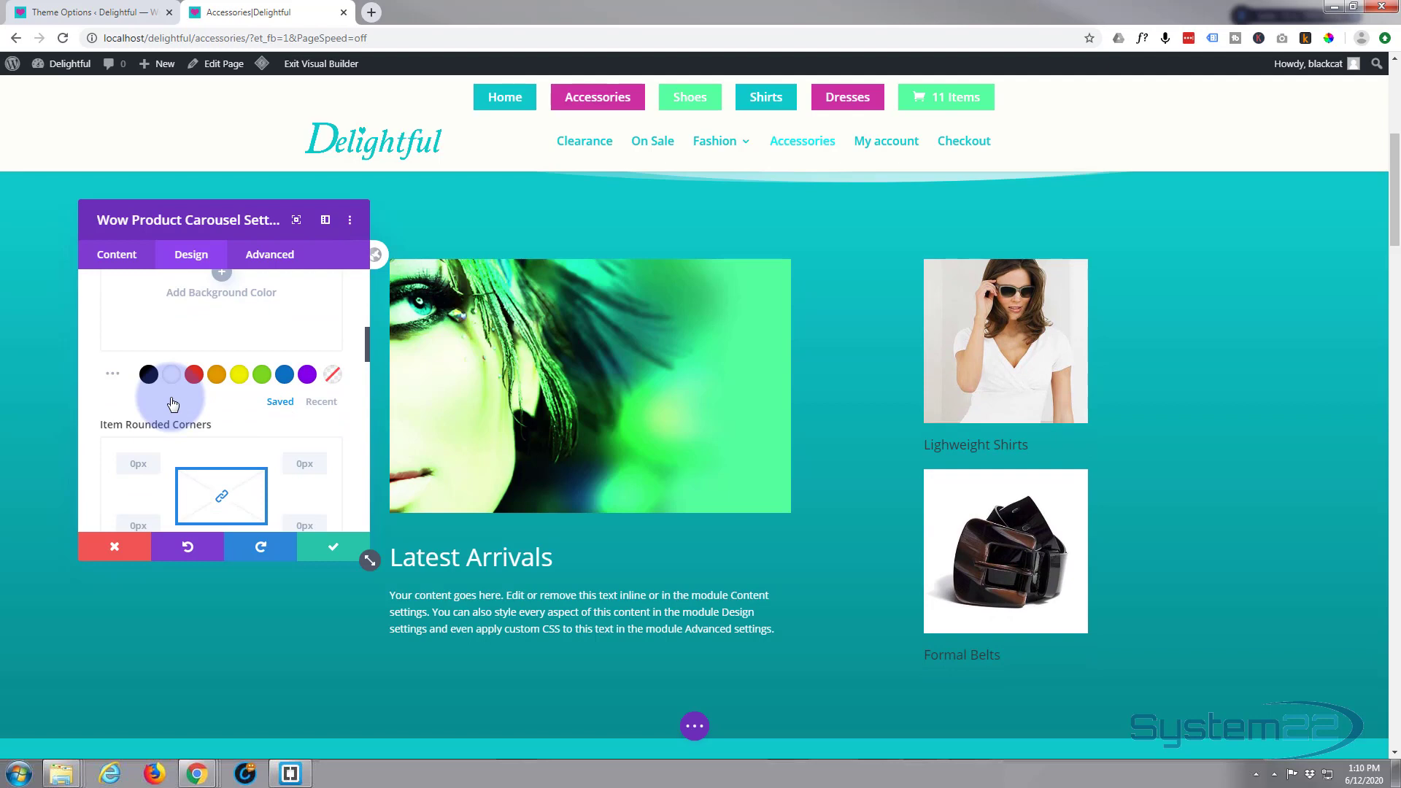
scroll(173, 403, "down", 5)
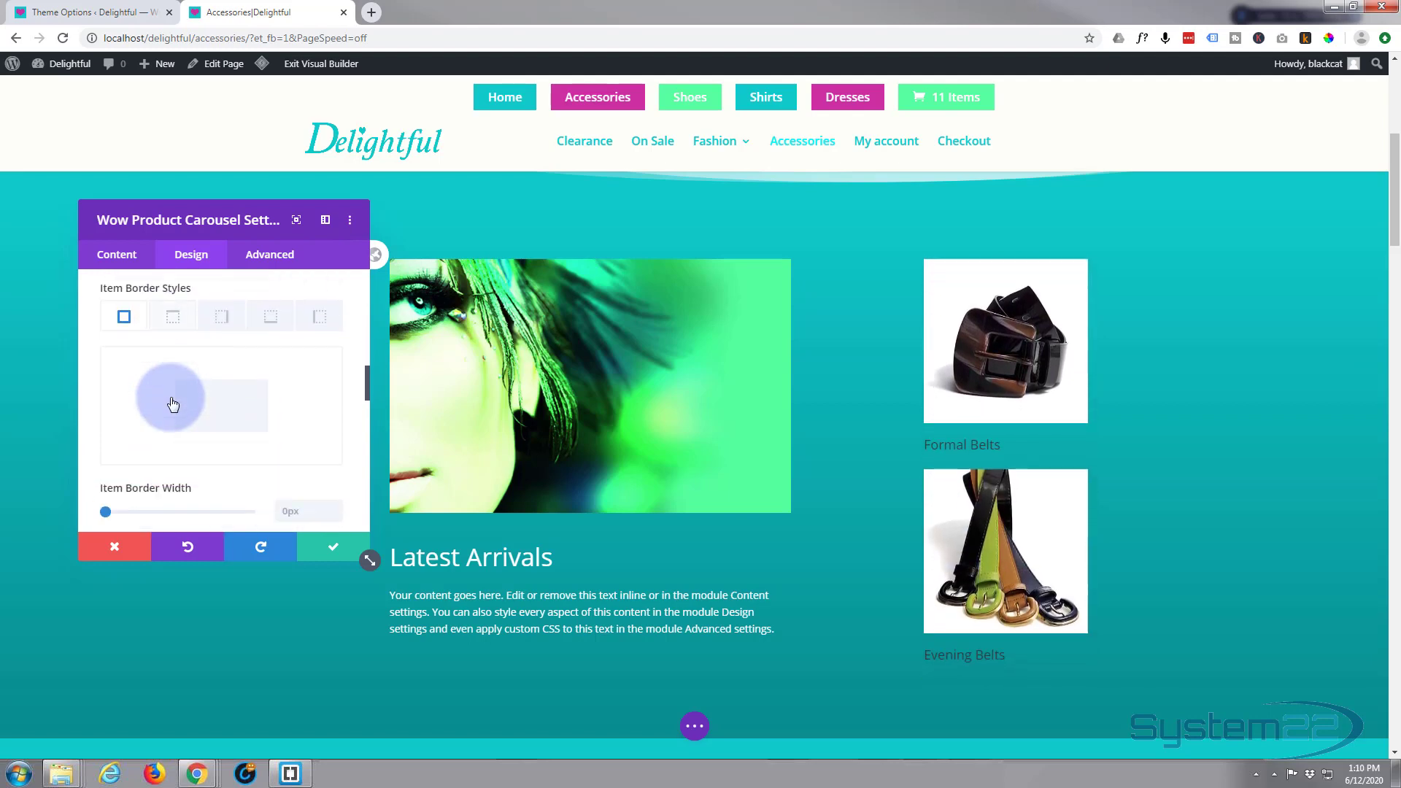
scroll(173, 404, "down", 6)
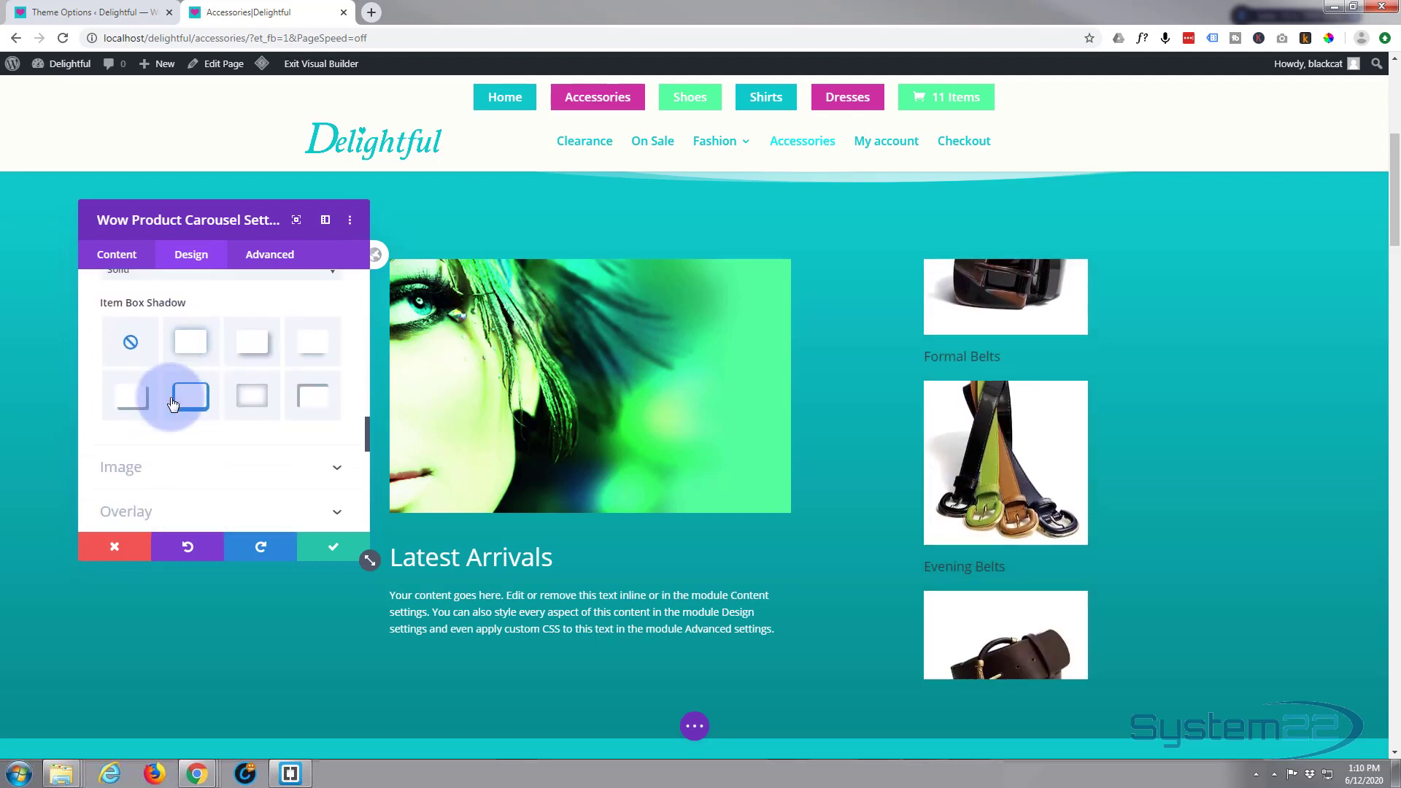
scroll(173, 404, "down", 2)
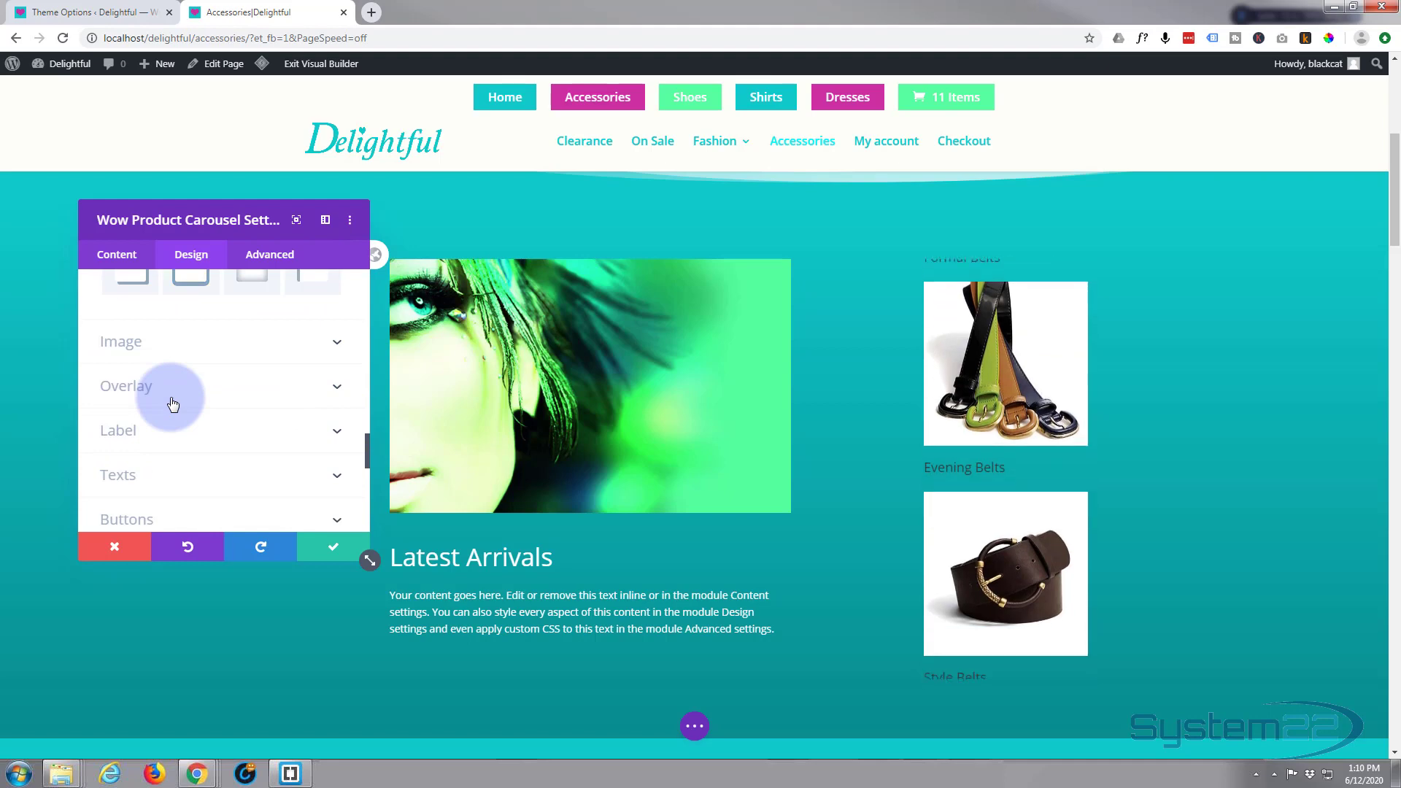
left_click(196, 346)
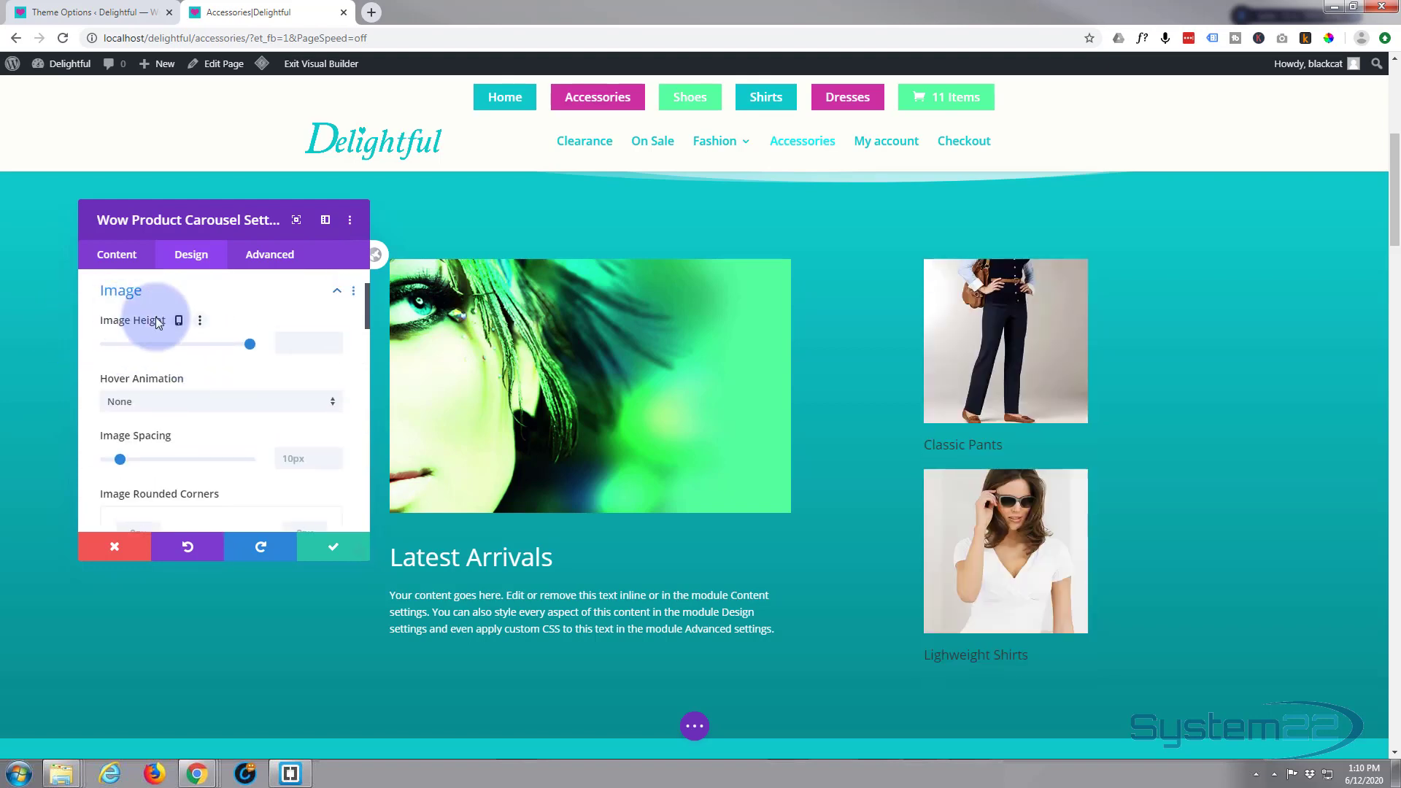
scroll(189, 365, "down", 1)
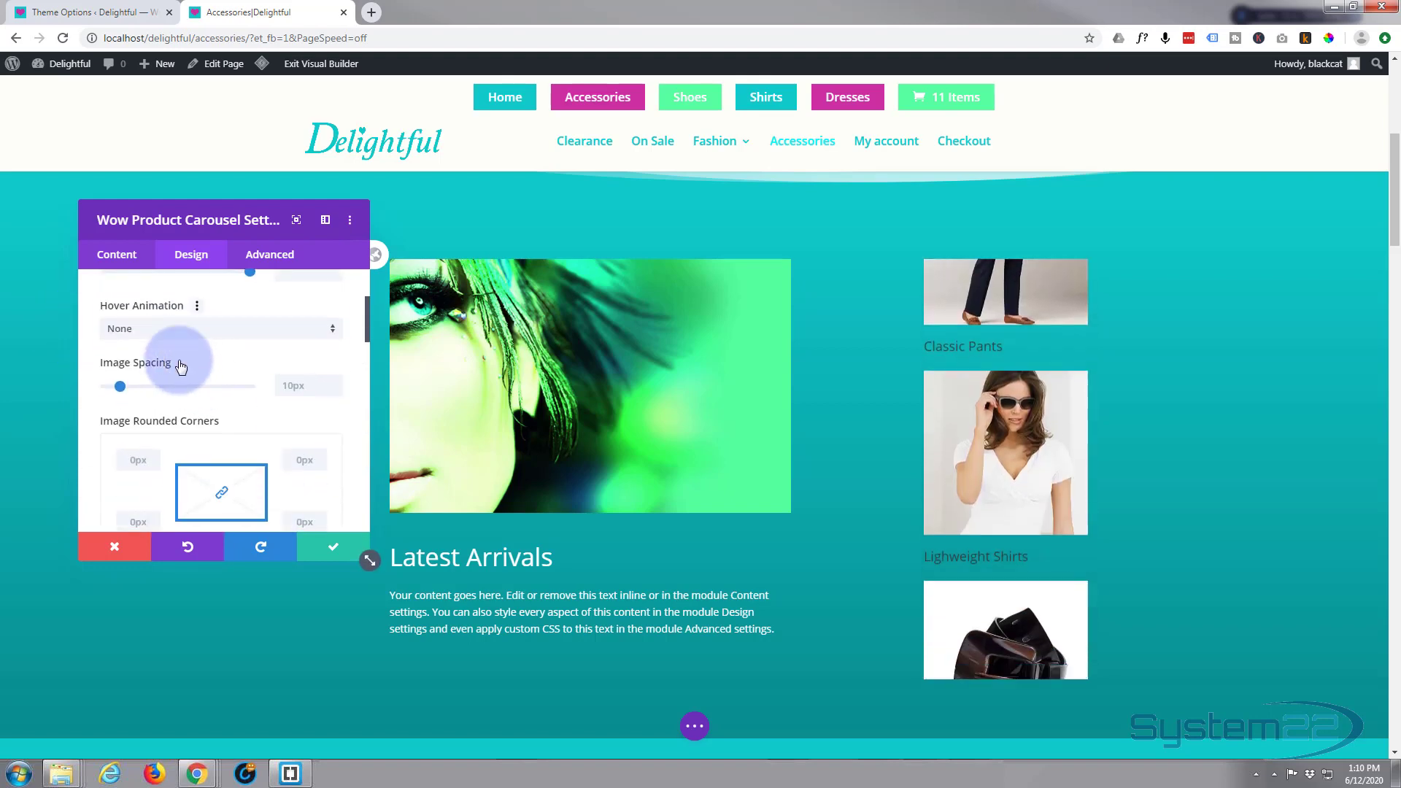
left_click(209, 332)
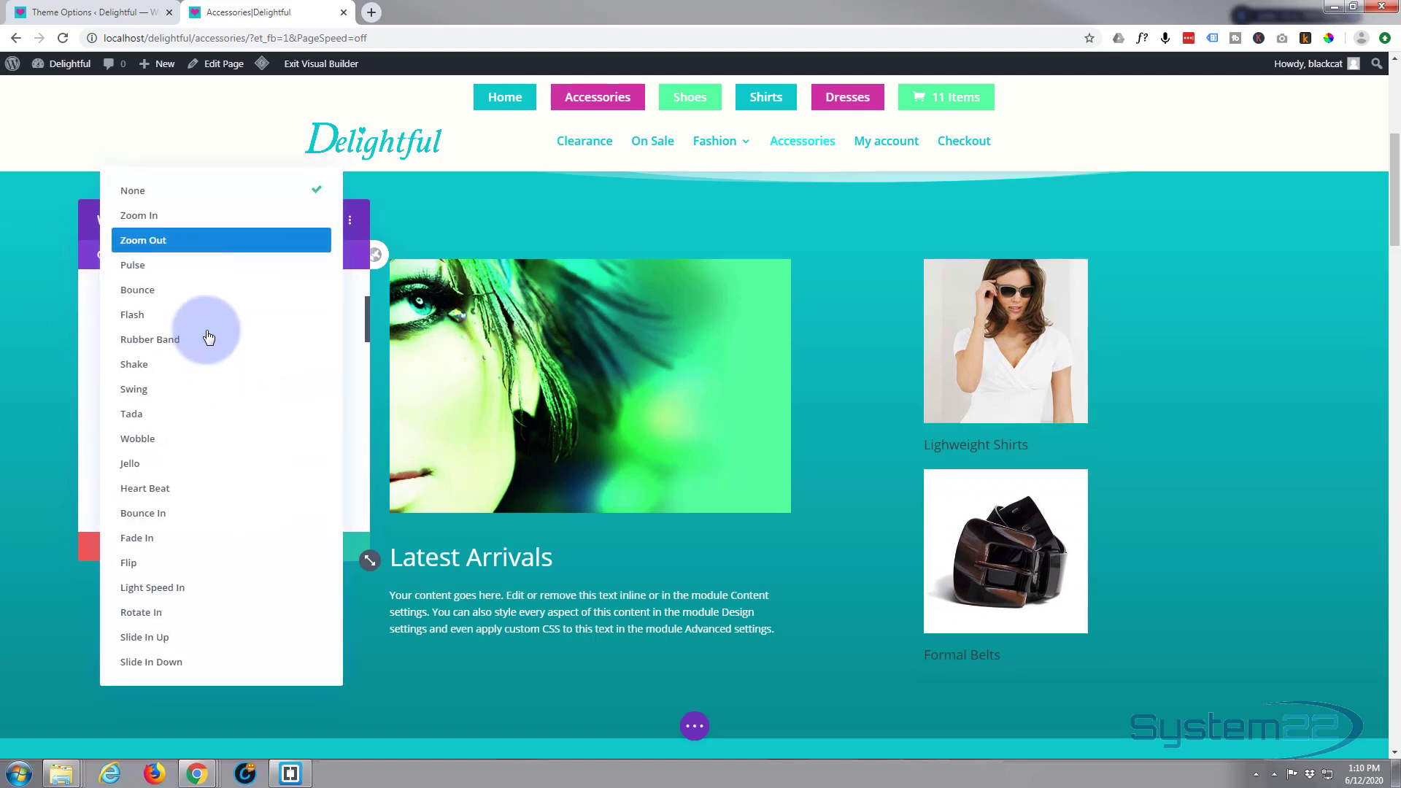
left_click(141, 220)
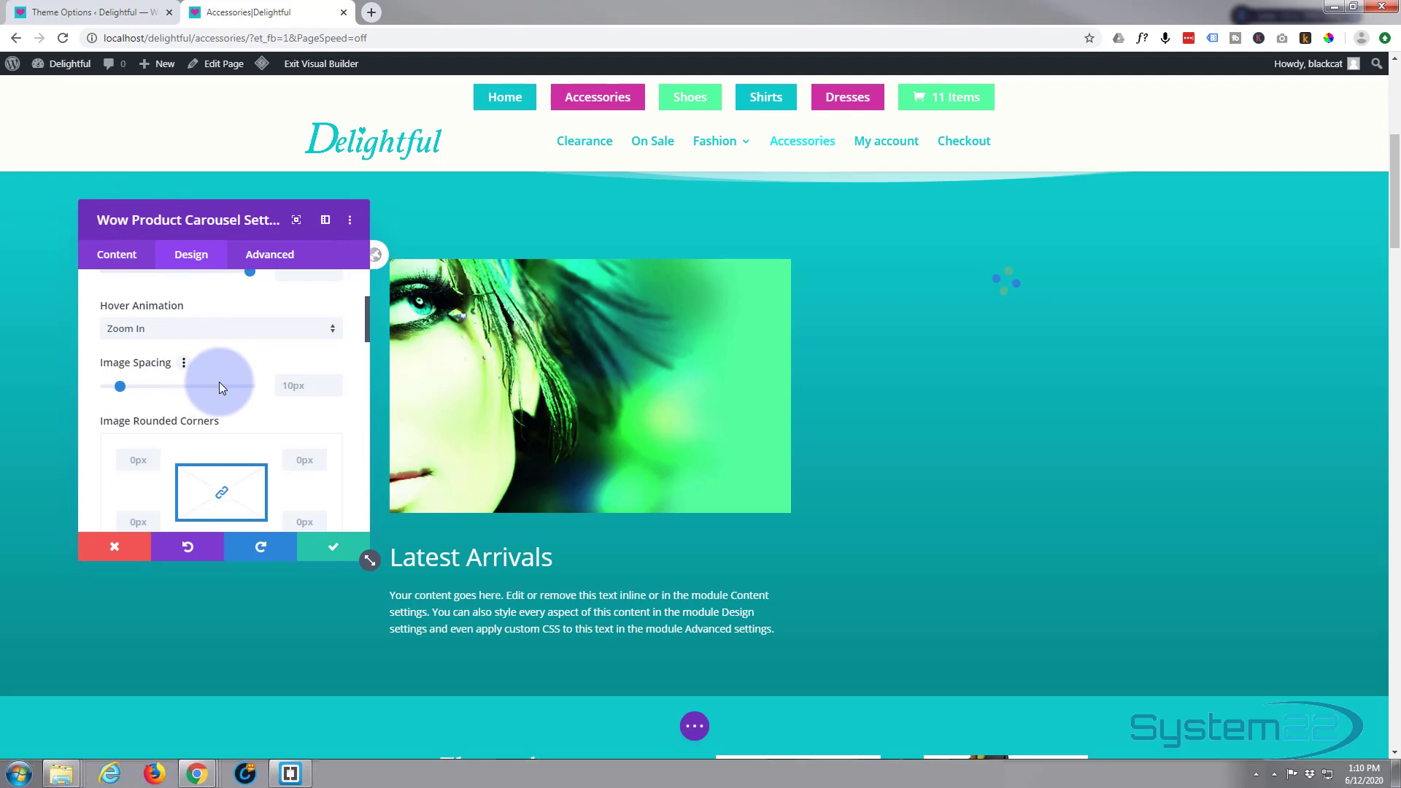
- Look through the remaining image design settings and the label's position, padding, background, font and border options
scroll(220, 384, "down", 5)
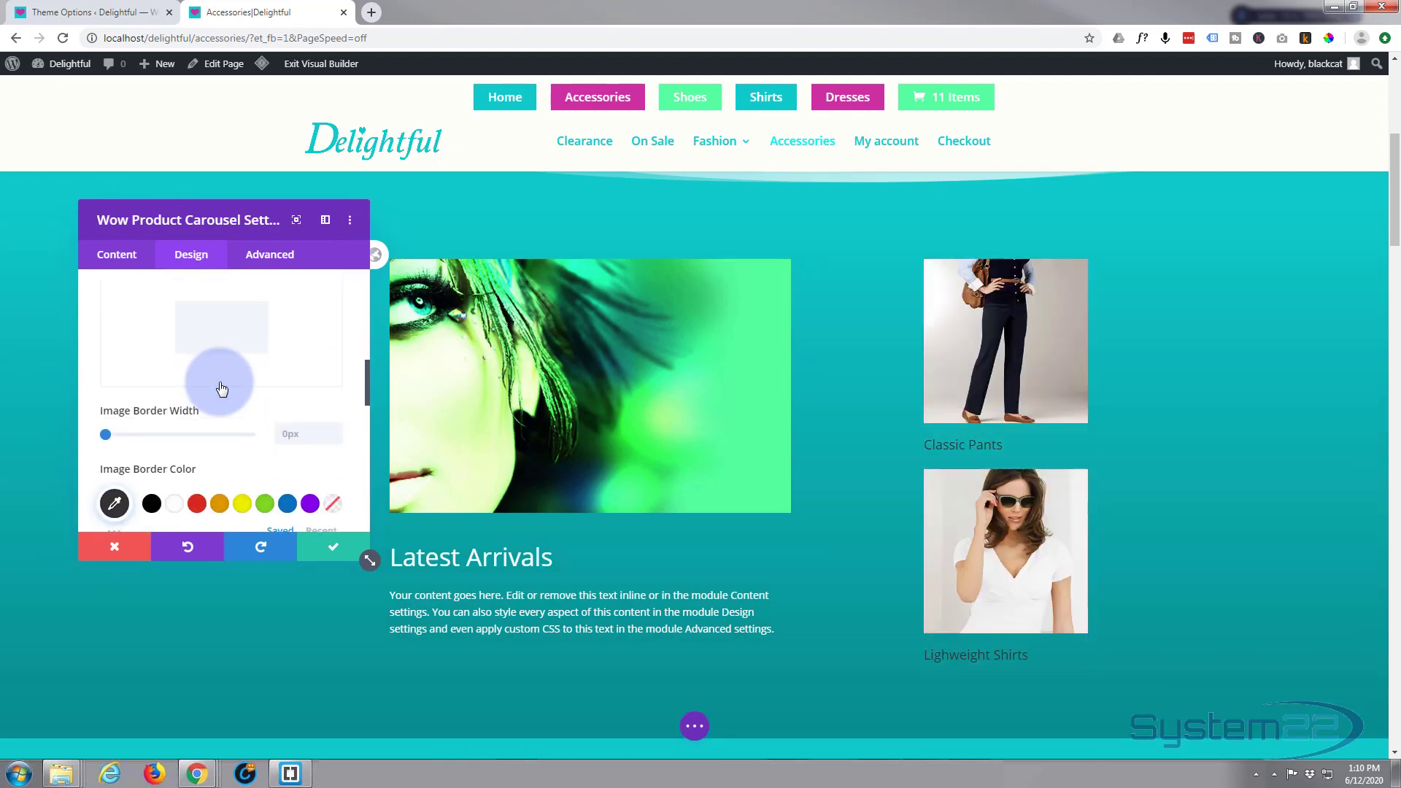
scroll(222, 389, "down", 5)
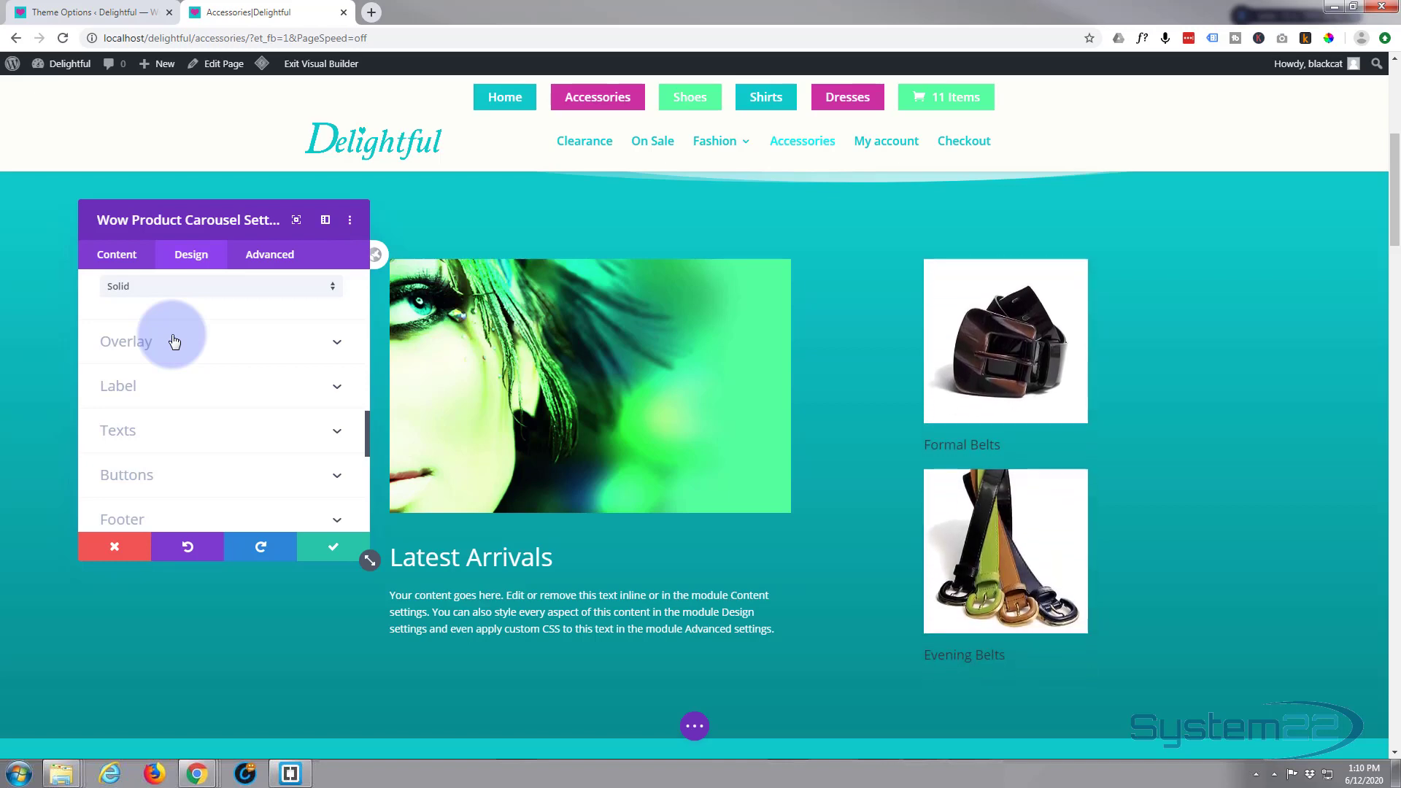
left_click(191, 394)
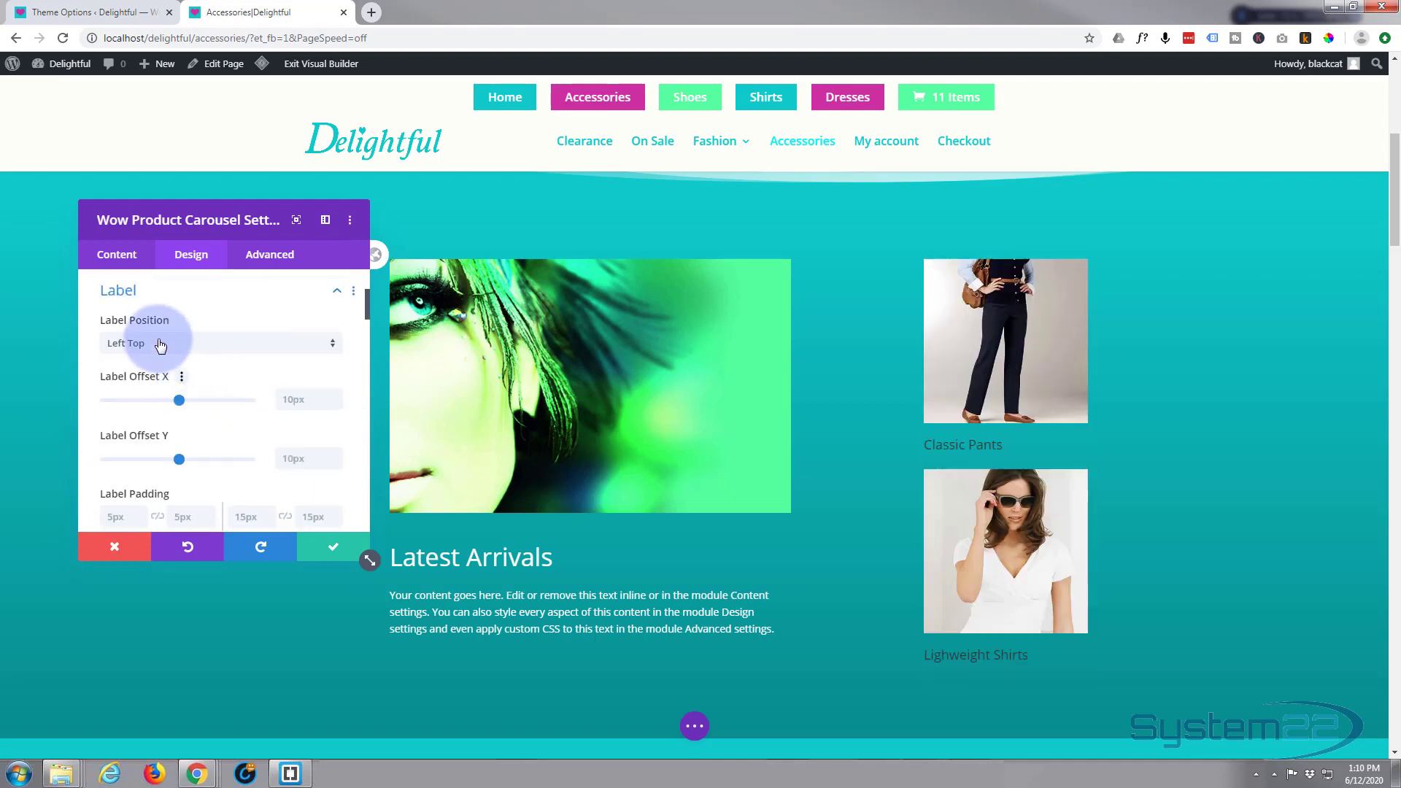
scroll(243, 365, "down", 3)
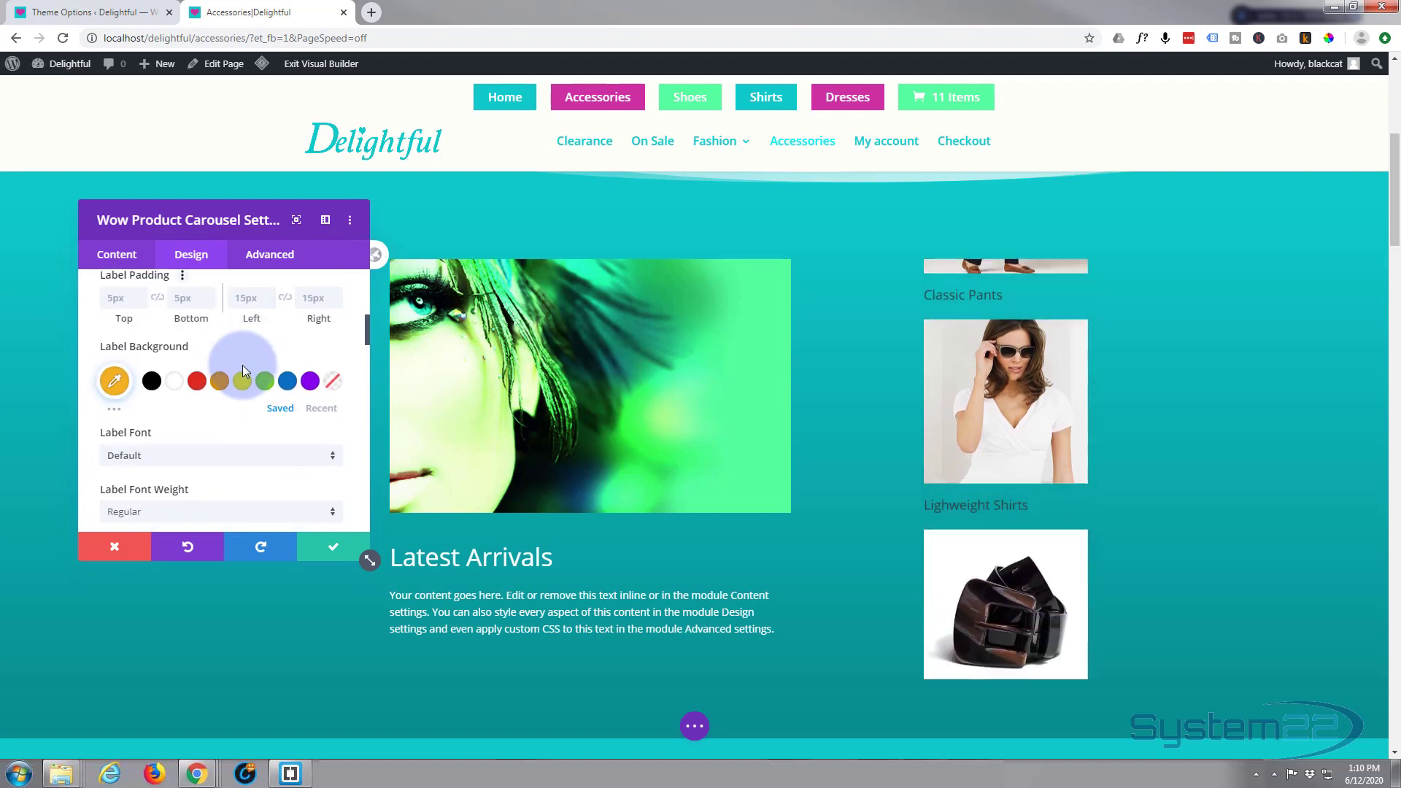
scroll(242, 365, "down", 4)
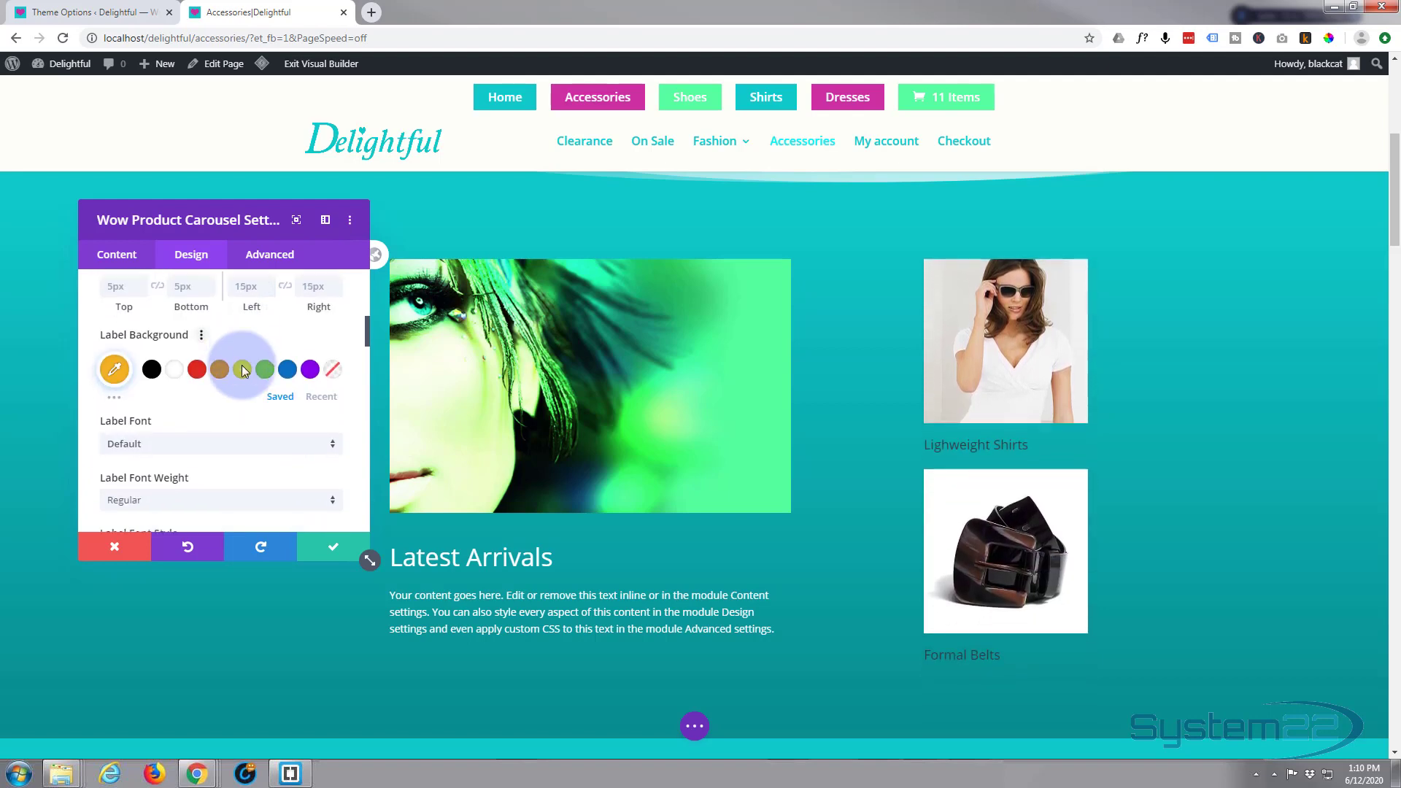
scroll(240, 369, "down", 5)
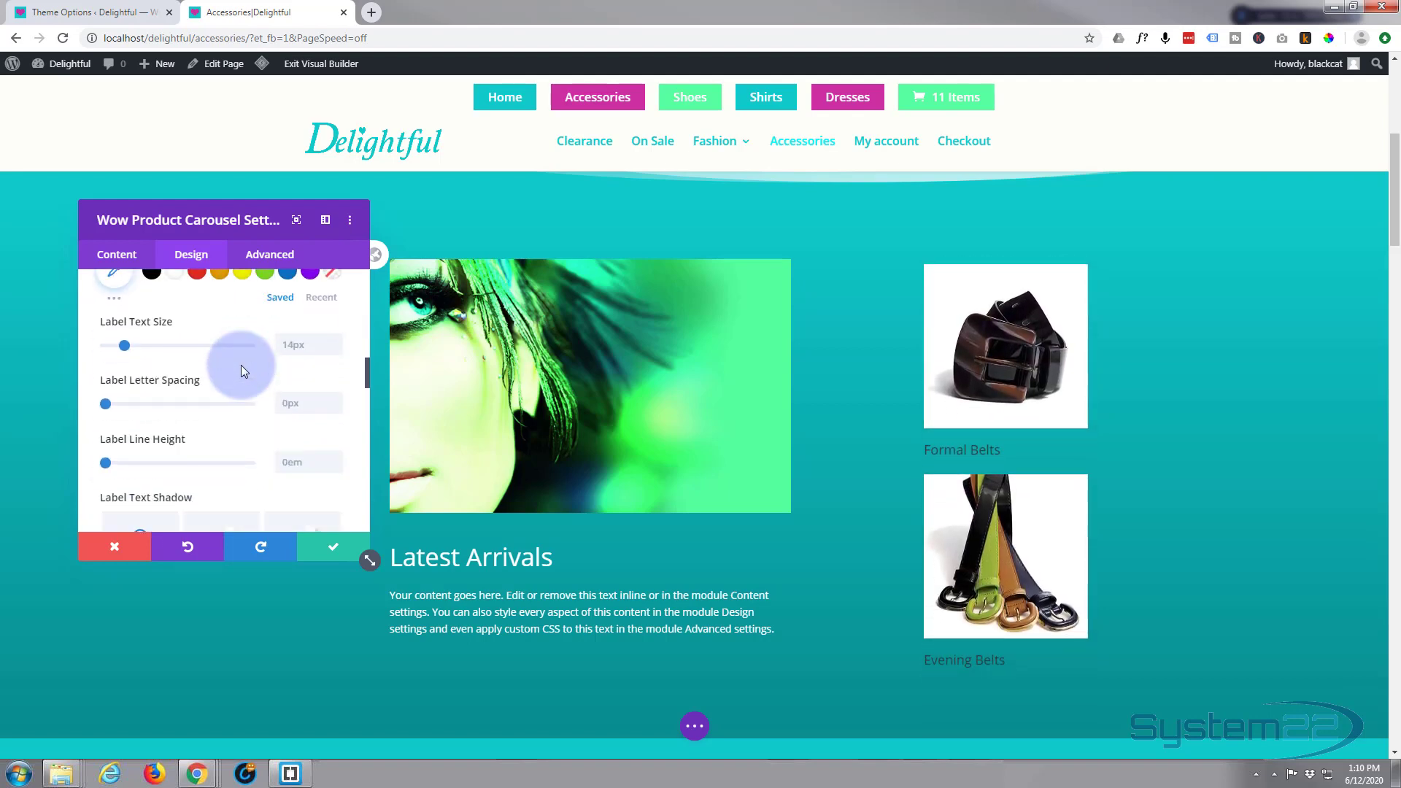
scroll(243, 370, "down", 6)
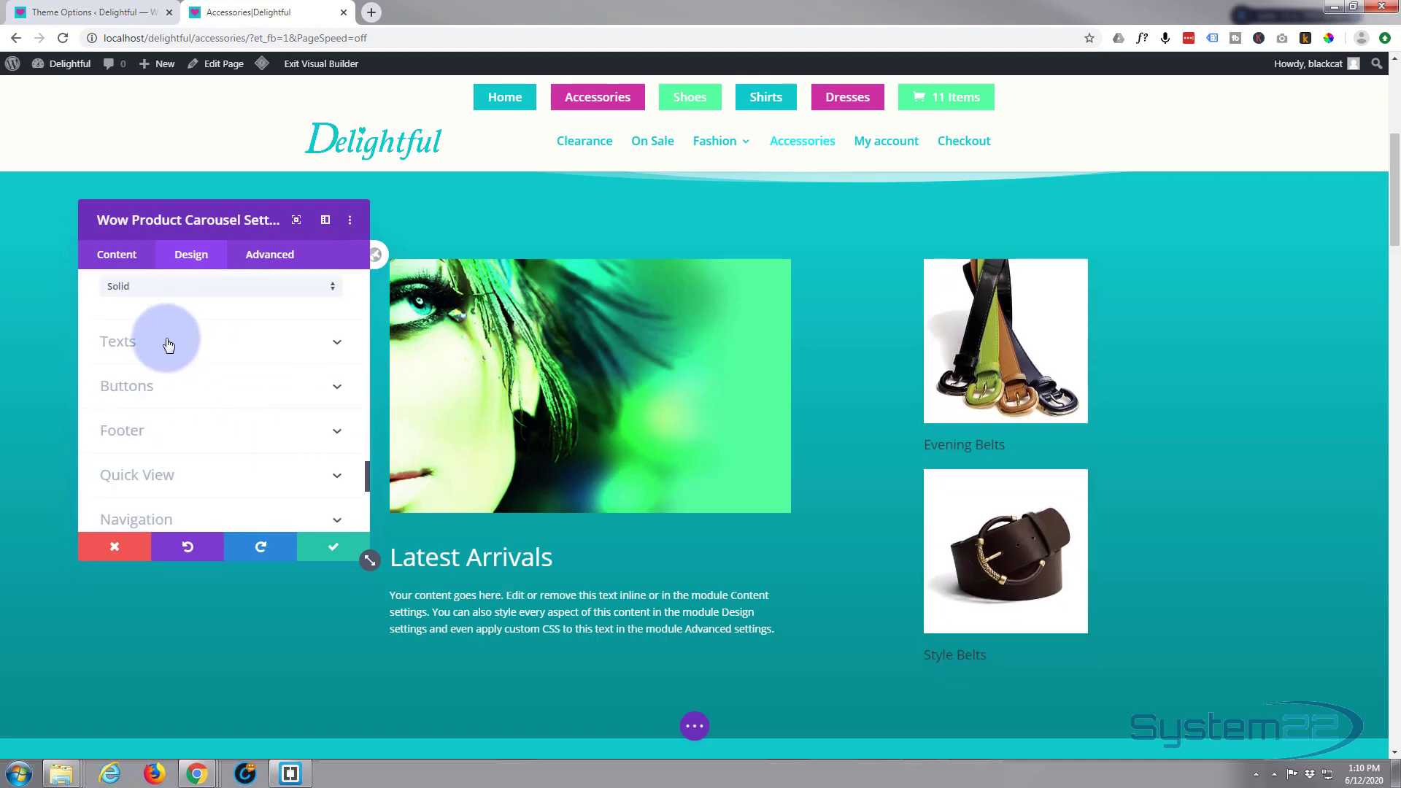
- Center the alignment of the carousel's product text in the common text settings
left_click(226, 352)
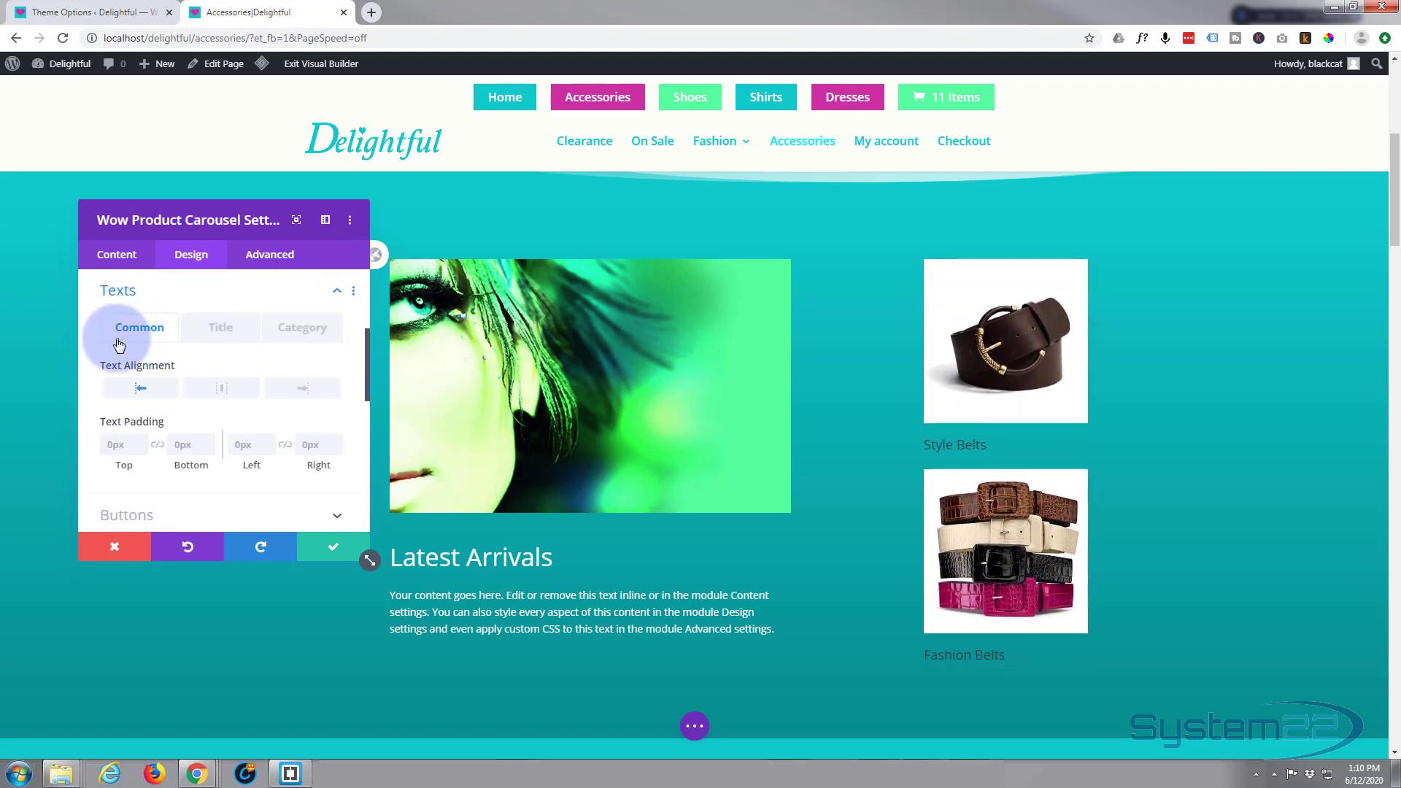
left_click(220, 332)
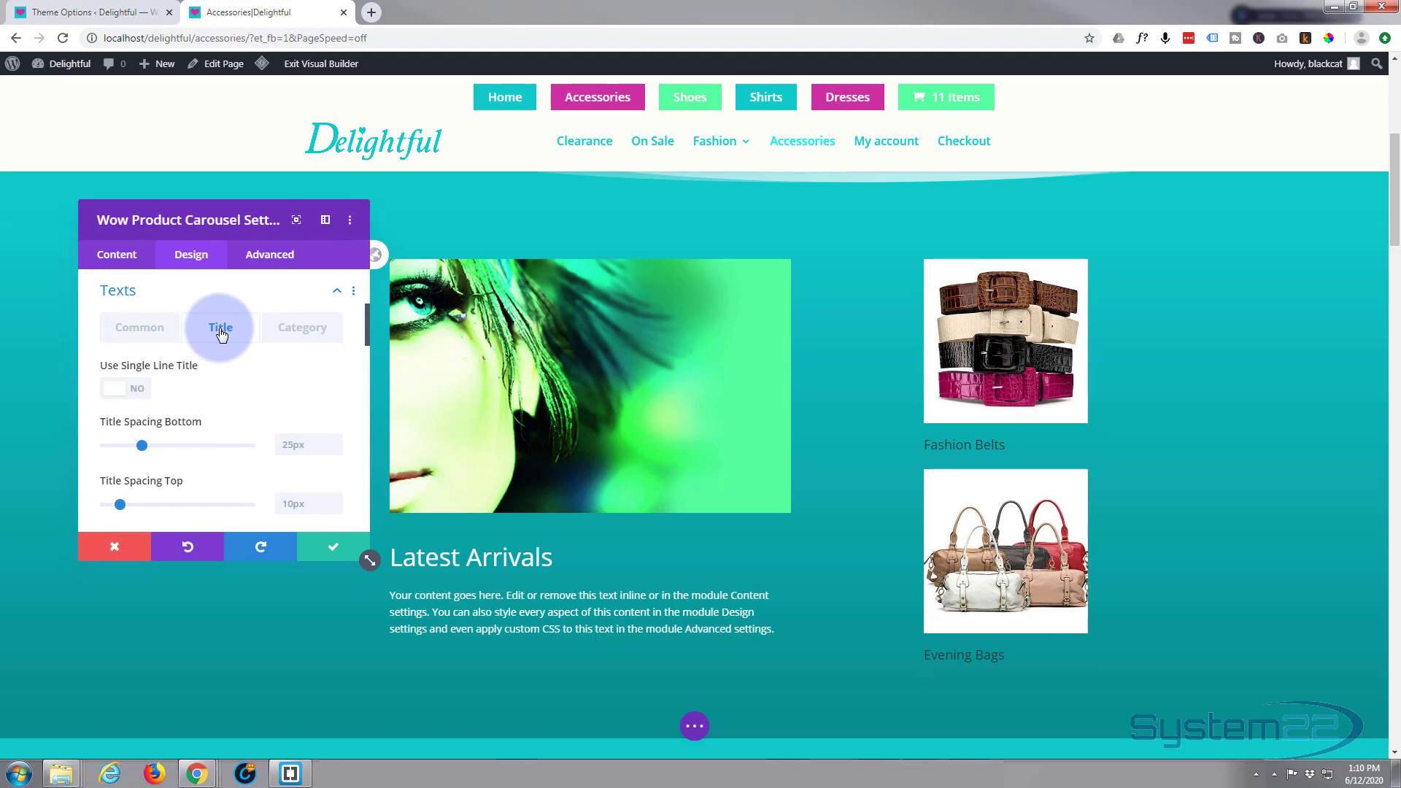
left_click(136, 332)
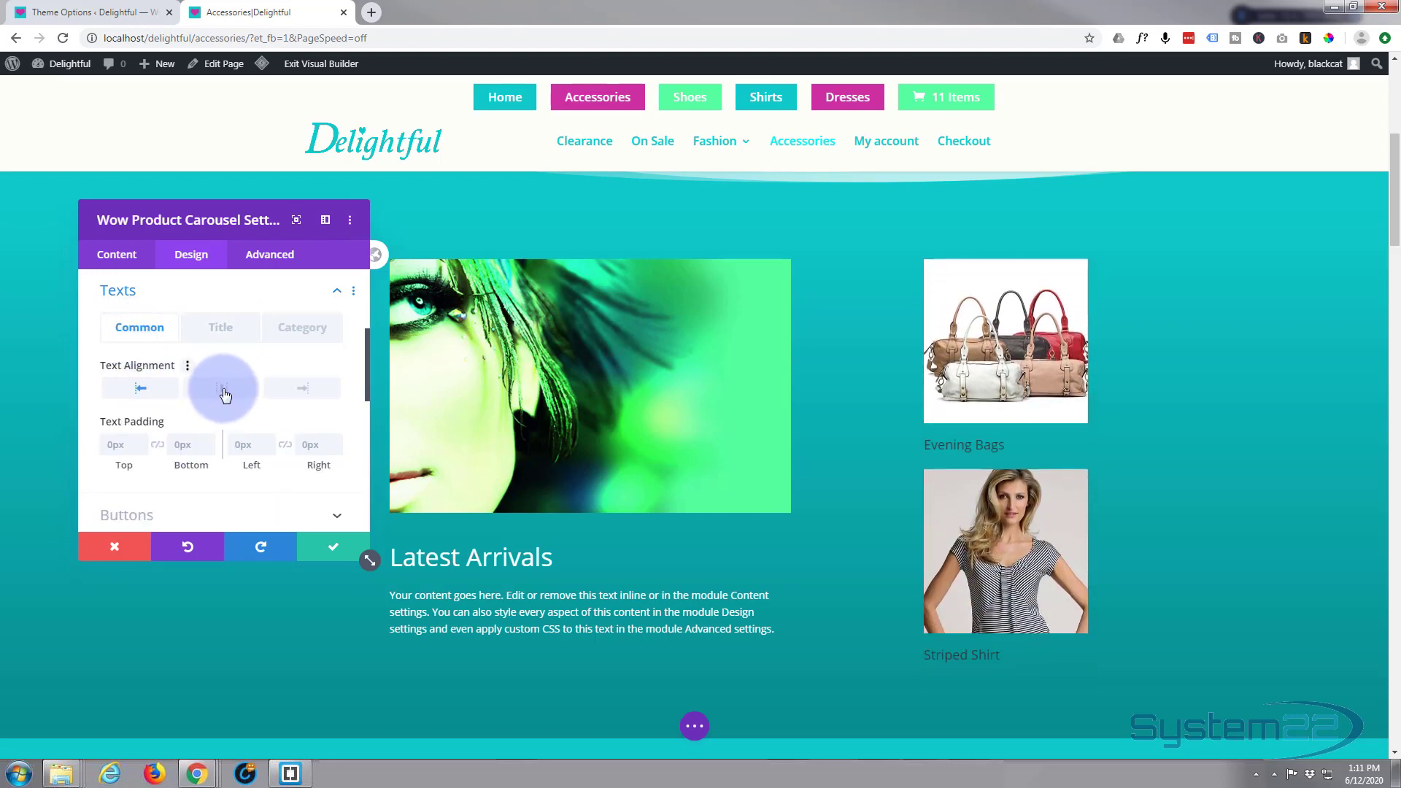
left_click(223, 388)
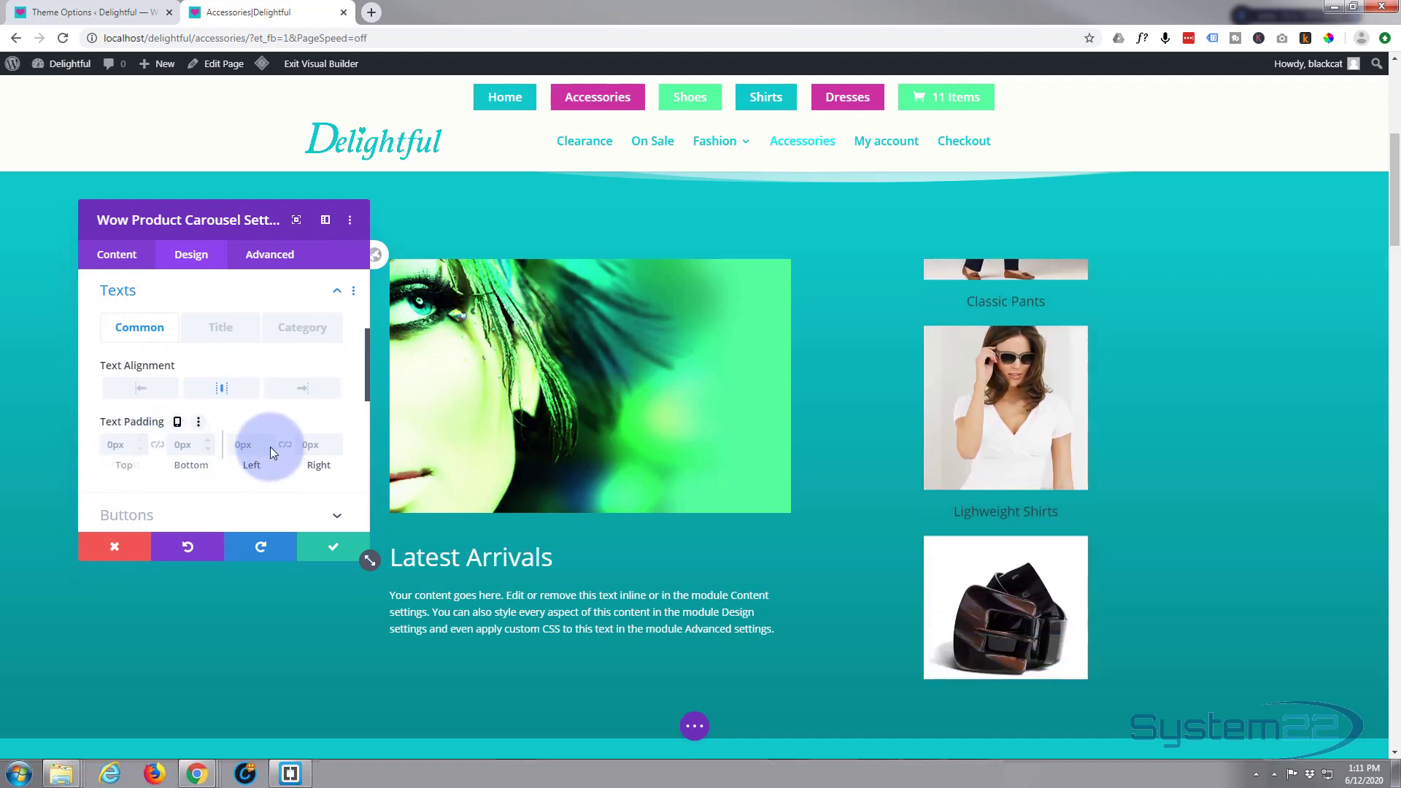
- Set the text color of the carousel's product titles to white
left_click(223, 334)
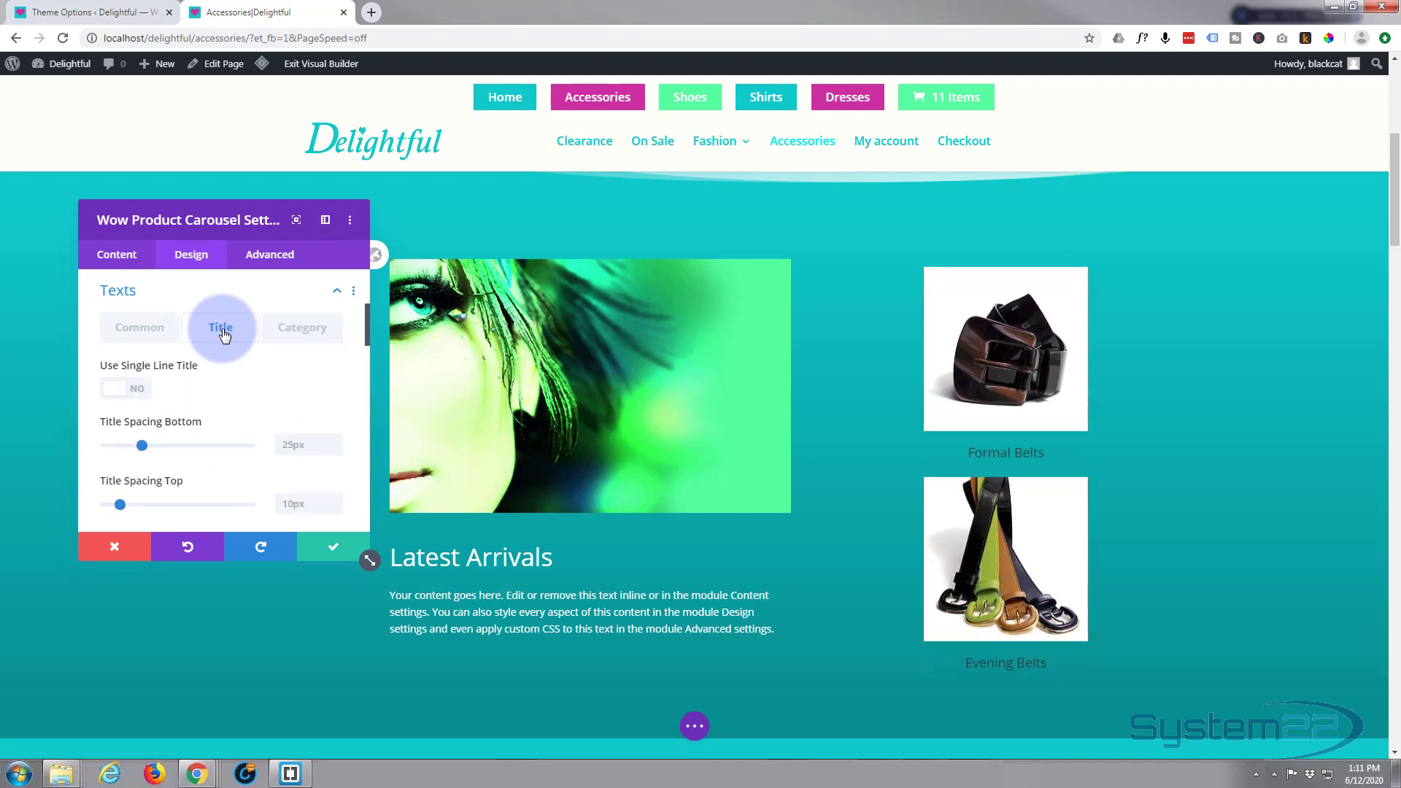
scroll(219, 341, "down", 5)
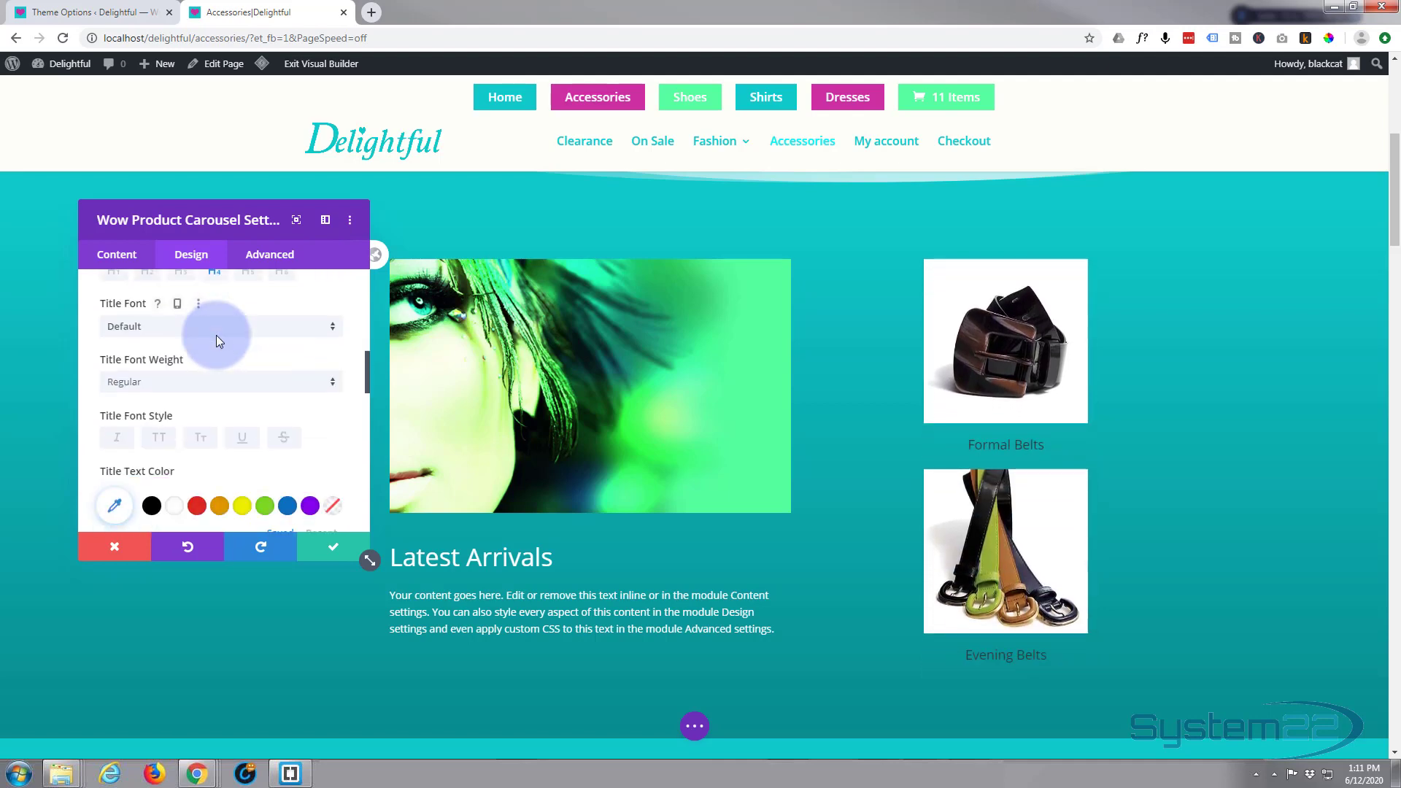
scroll(197, 365, "down", 2)
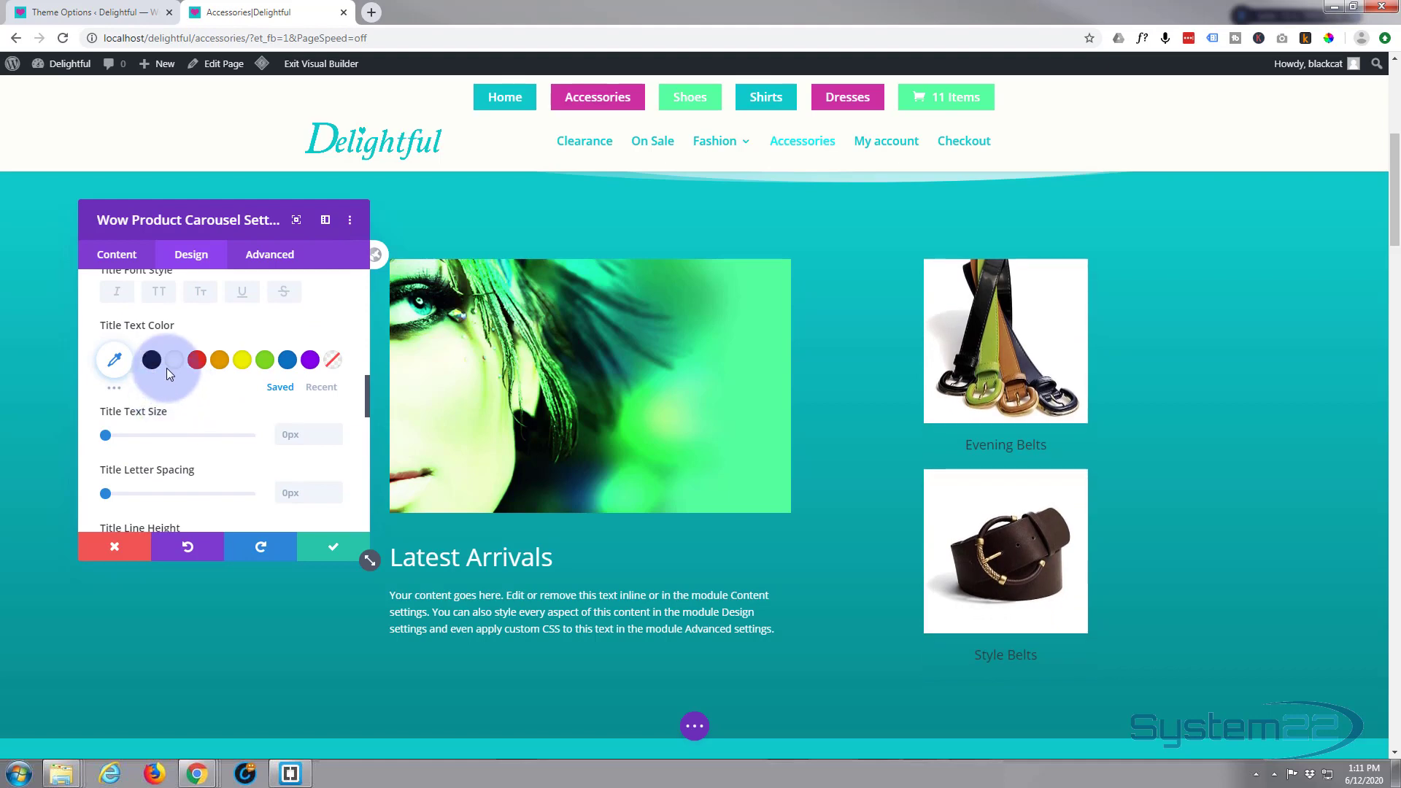
left_click(170, 365)
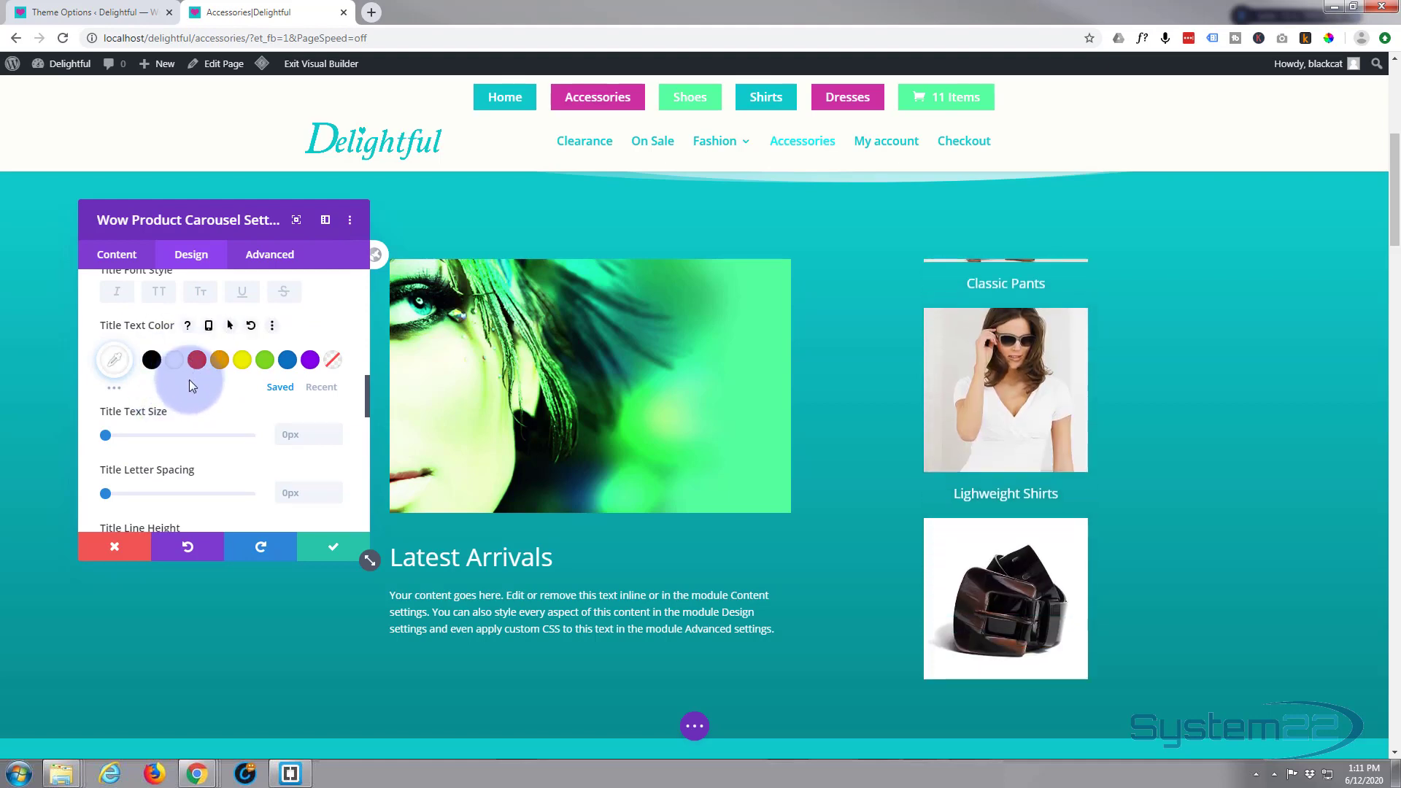
- Sample the magenta color of the Dresses button in the page header with the ColorPick Eyedropper
scroll(190, 384, "down", 1)
scroll(190, 385, "down", 3)
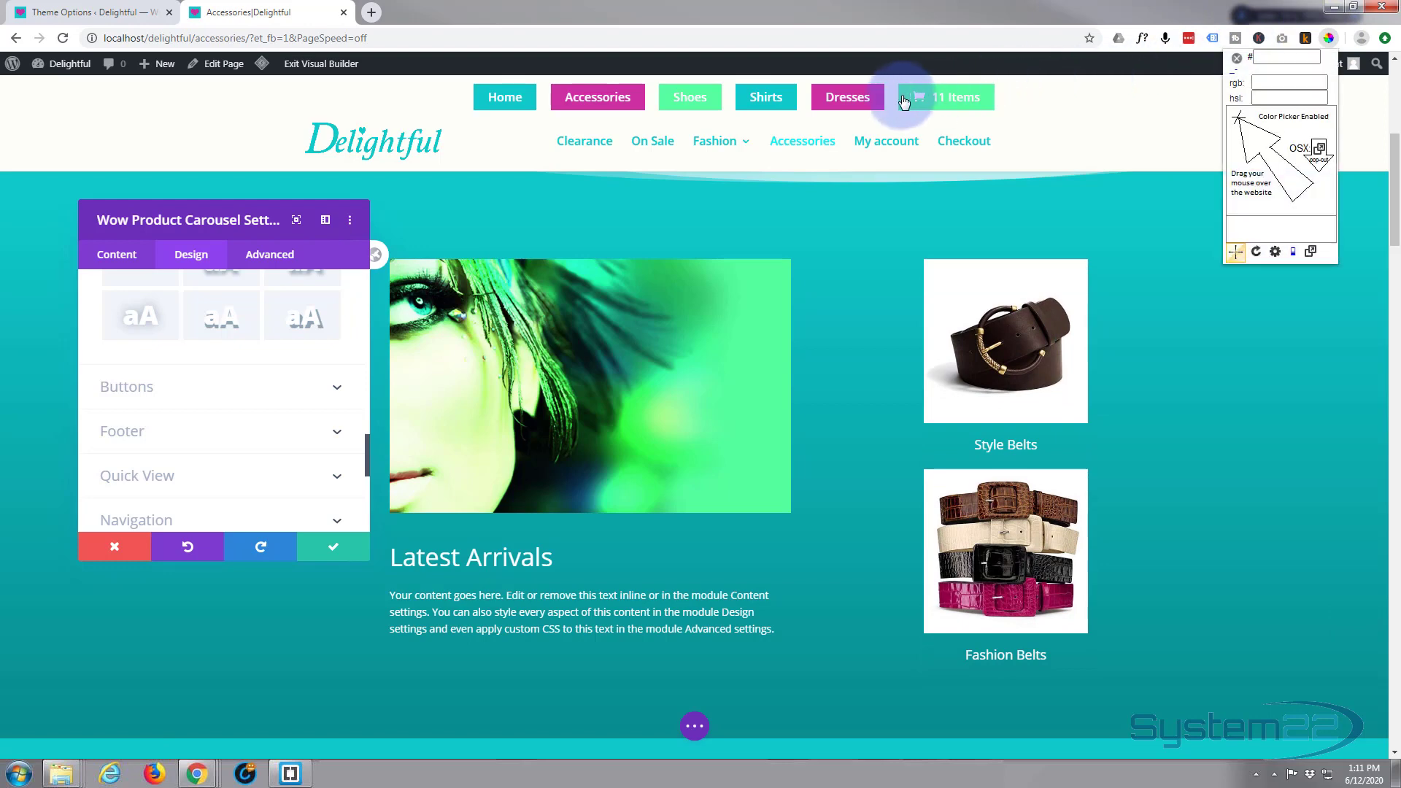
left_click(879, 101)
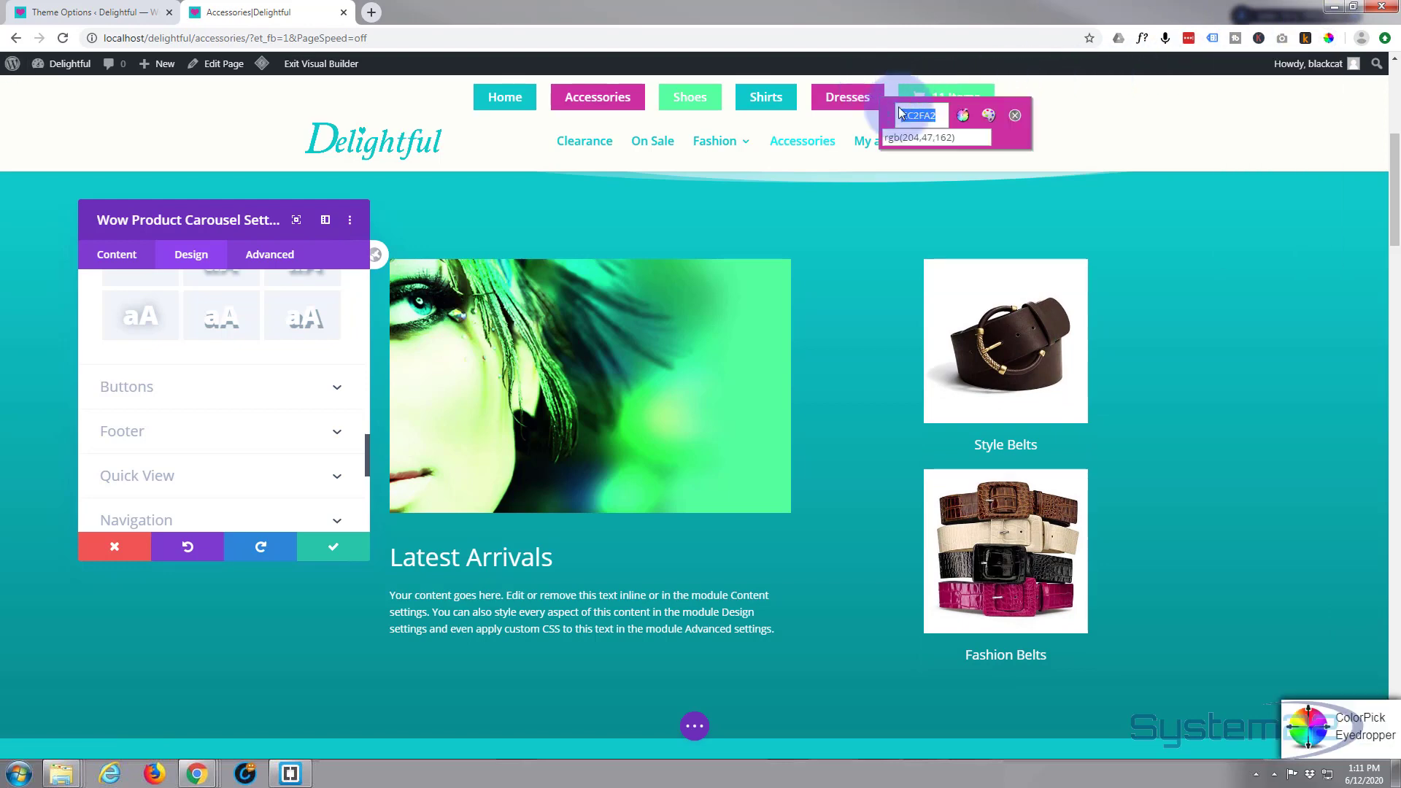
- Copy the sampled magenta hex code CC2FA2 and close the eyedropper
right_click(916, 113)
left_click(956, 125)
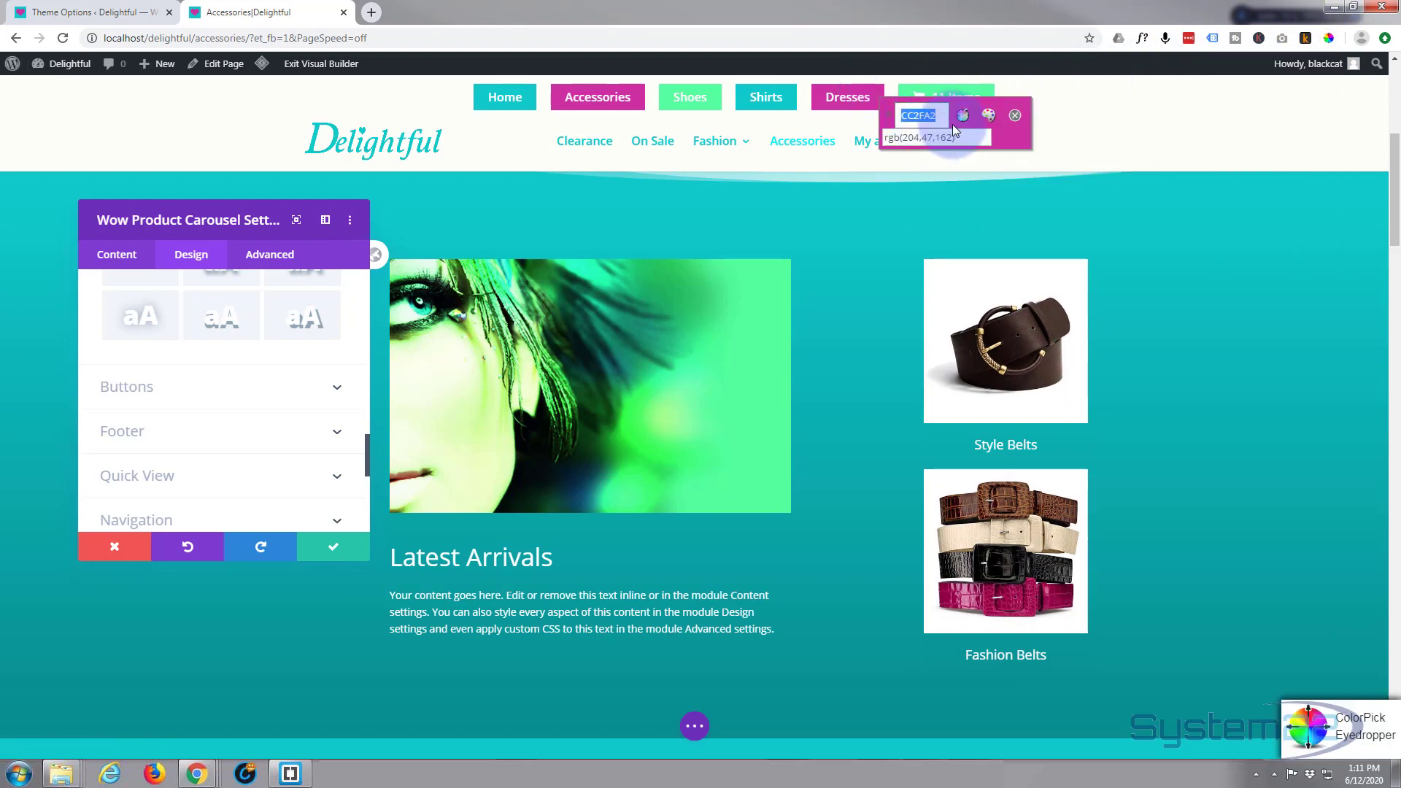
left_click(1017, 118)
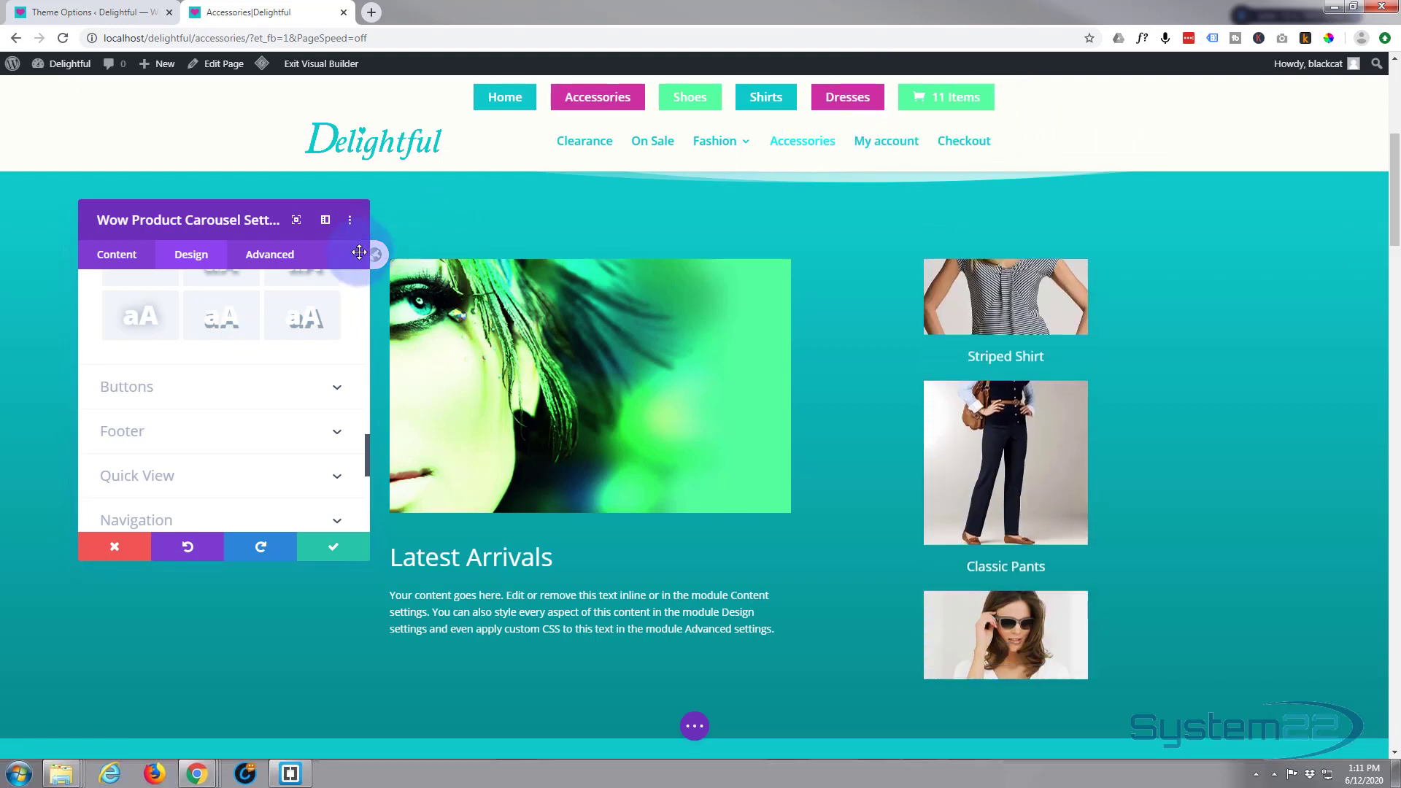
- Give the carousel's Quick View button a white icon and a #cc2fa2 background
left_click(193, 388)
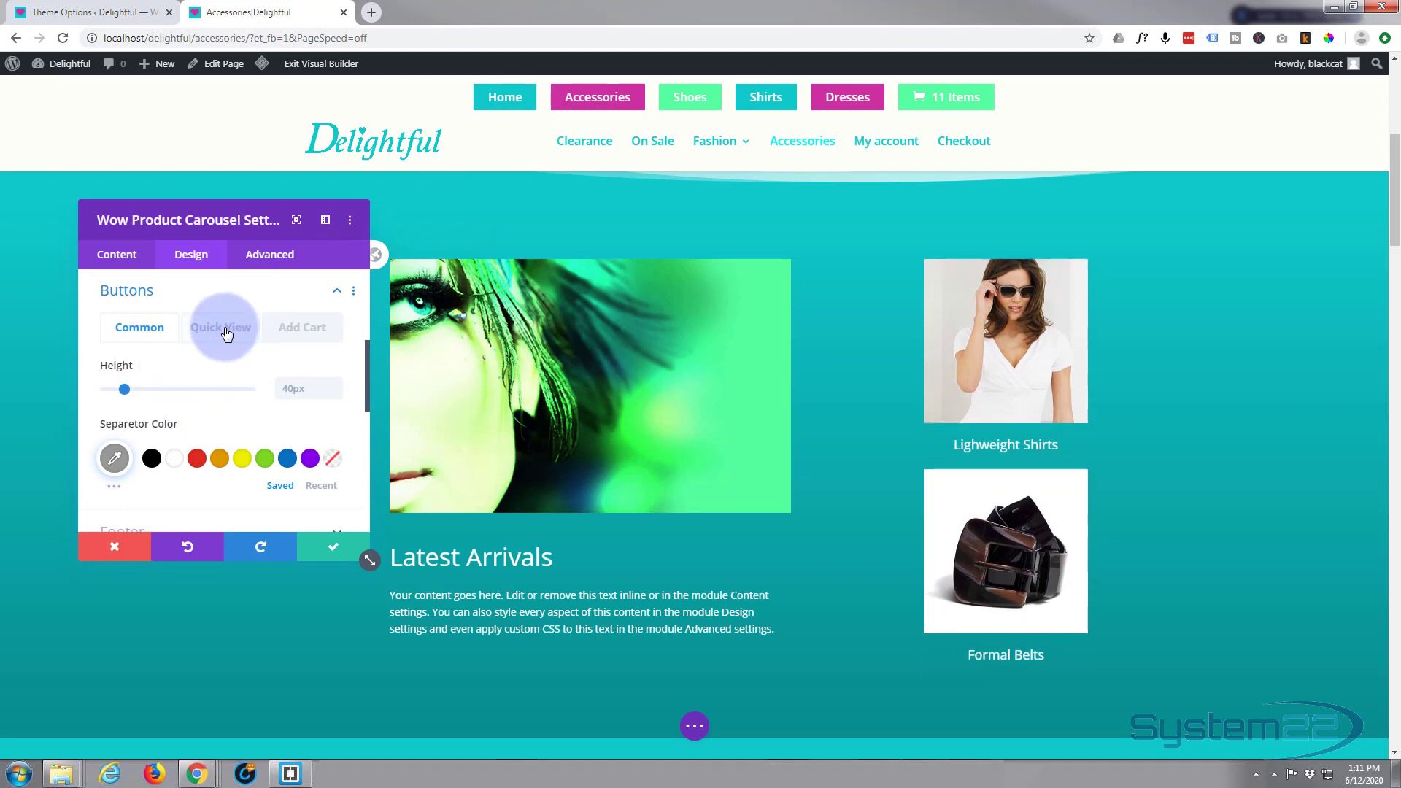
left_click(227, 333)
scroll(214, 341, "down", 2)
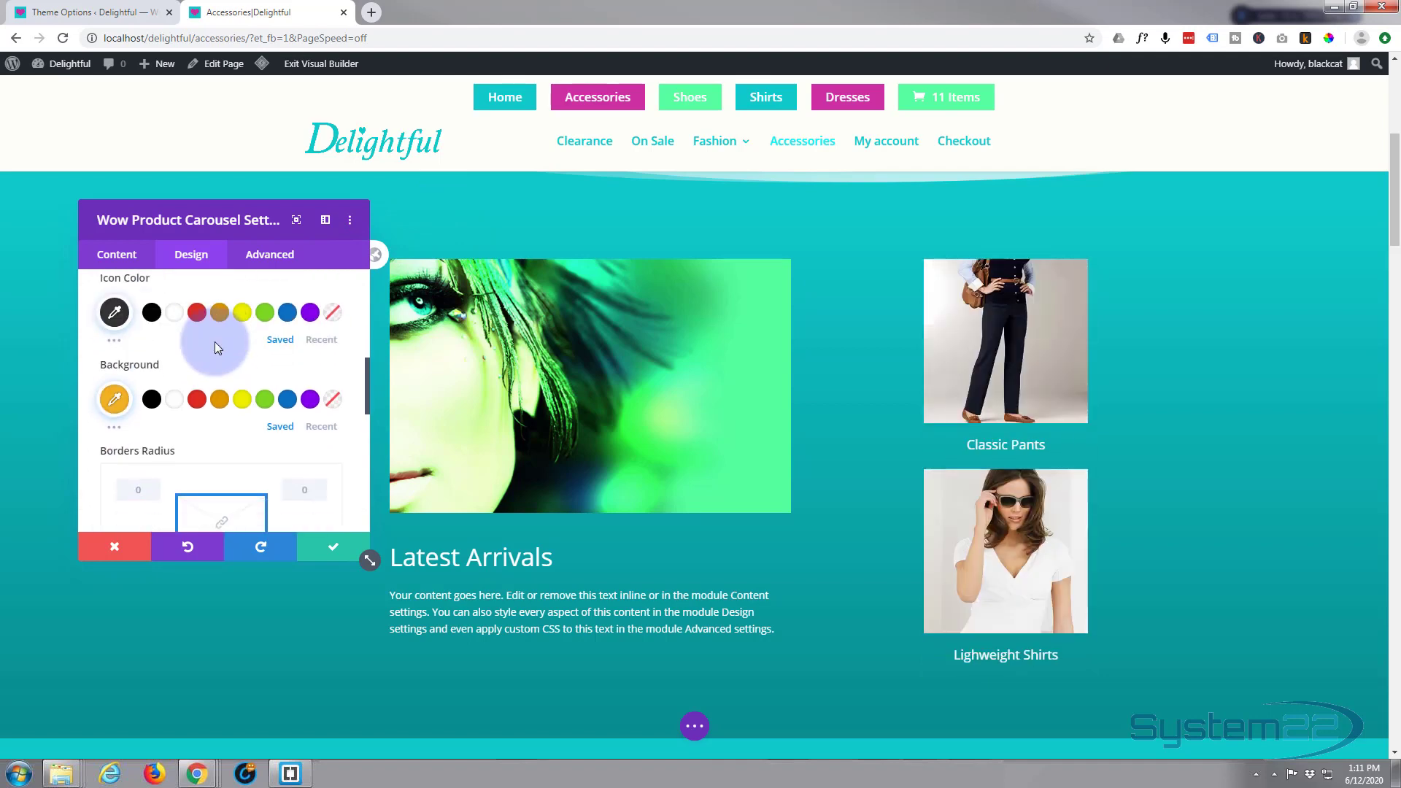
left_click(174, 314)
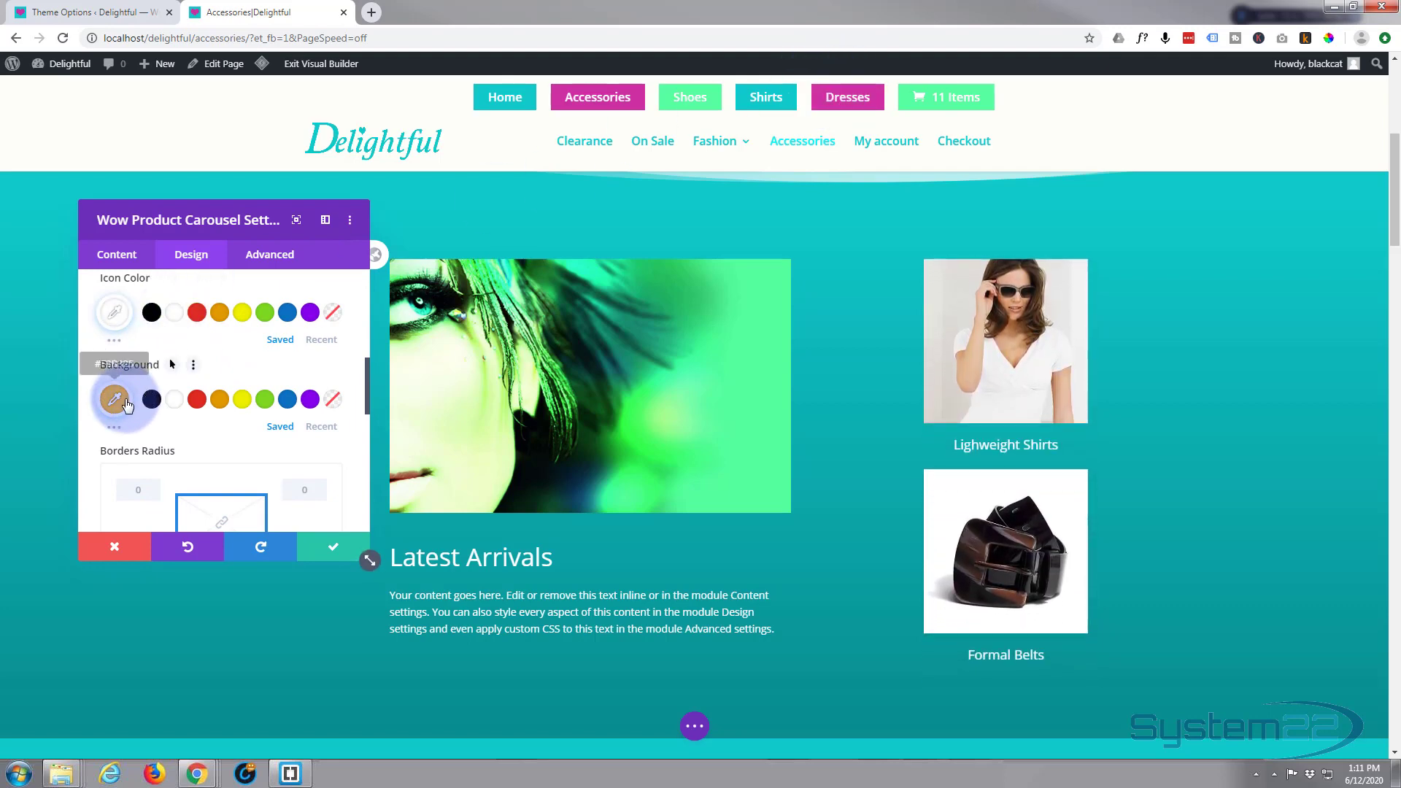
left_click(329, 403)
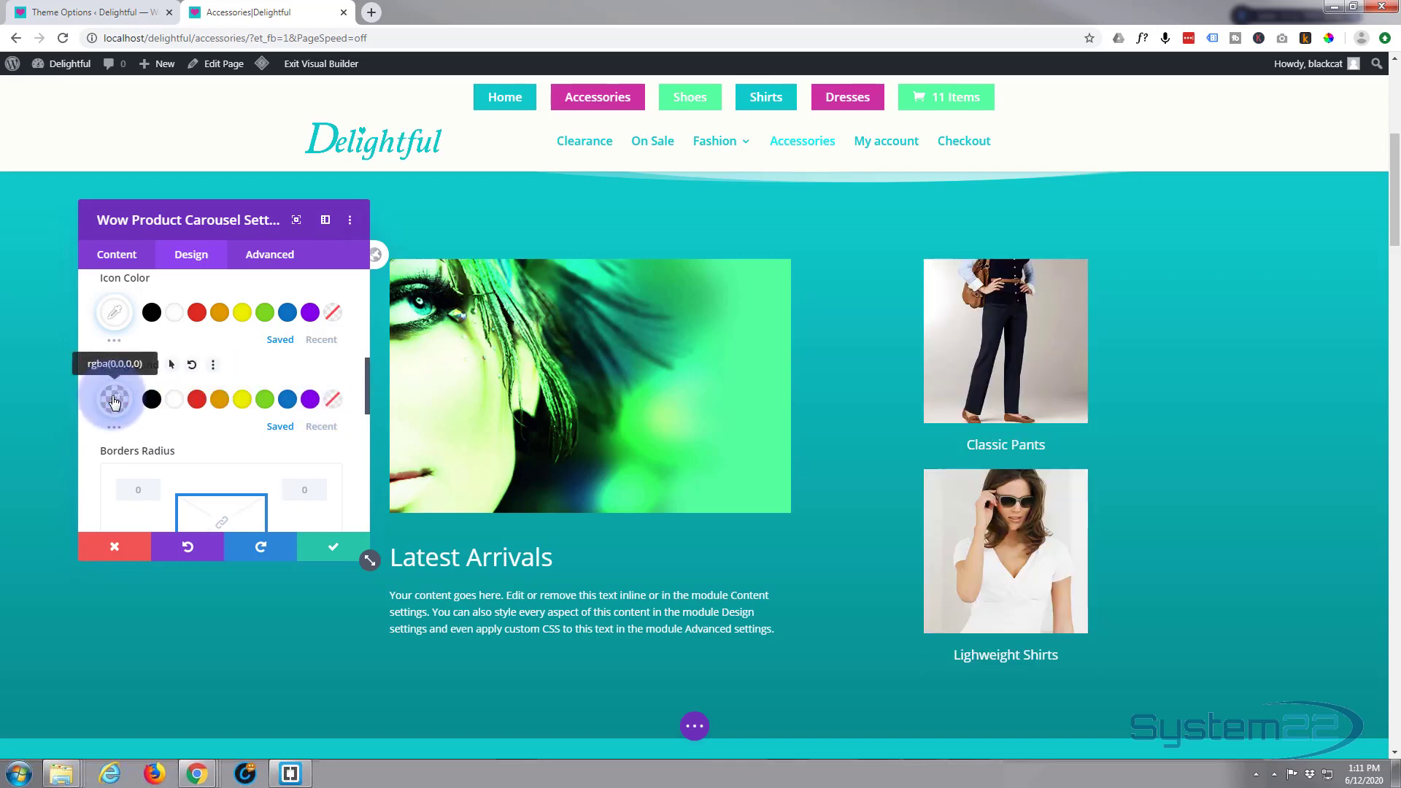
left_click(115, 399)
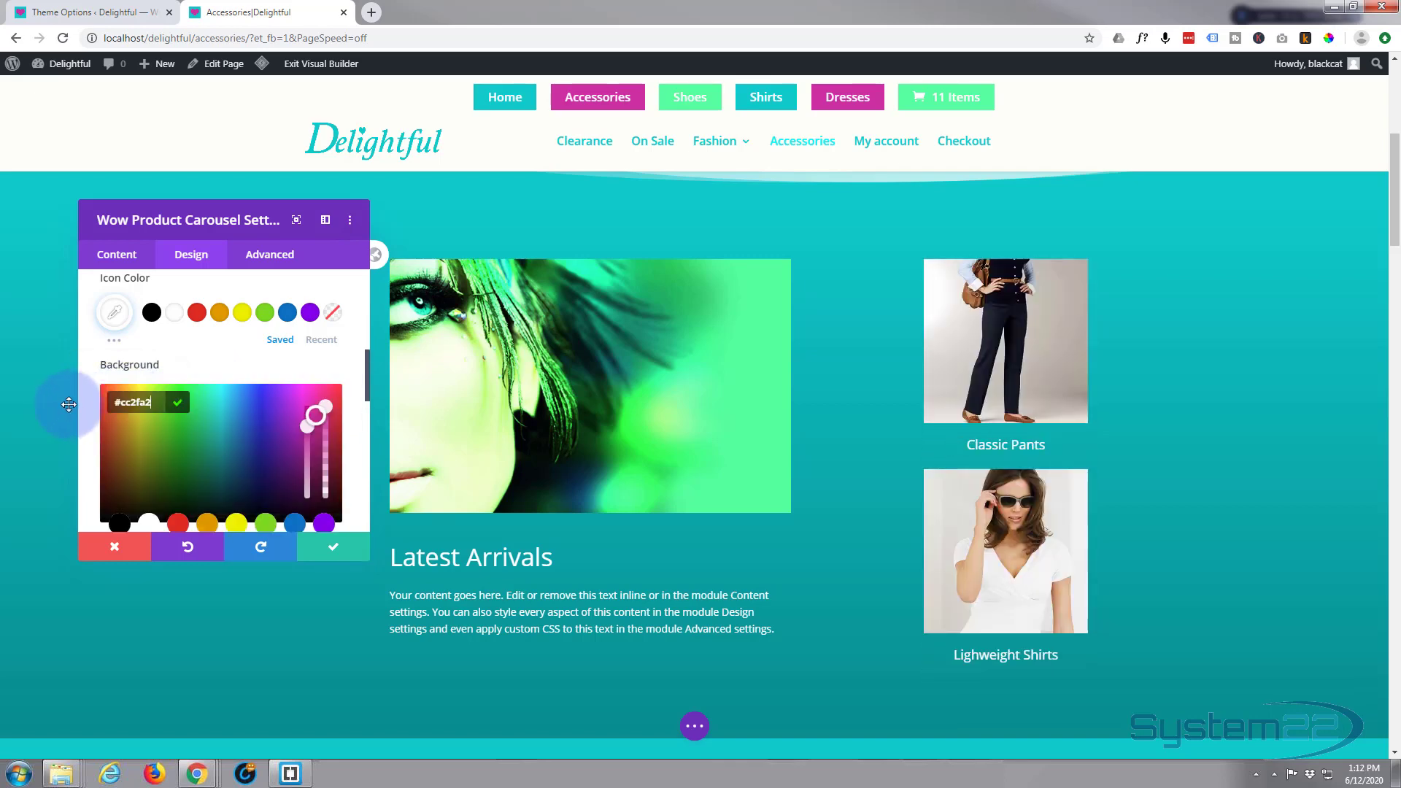
- Give the carousel's Add Cart button a white icon and a #cc2fa2 background
scroll(243, 373, "down", 5)
scroll(245, 379, "down", 2)
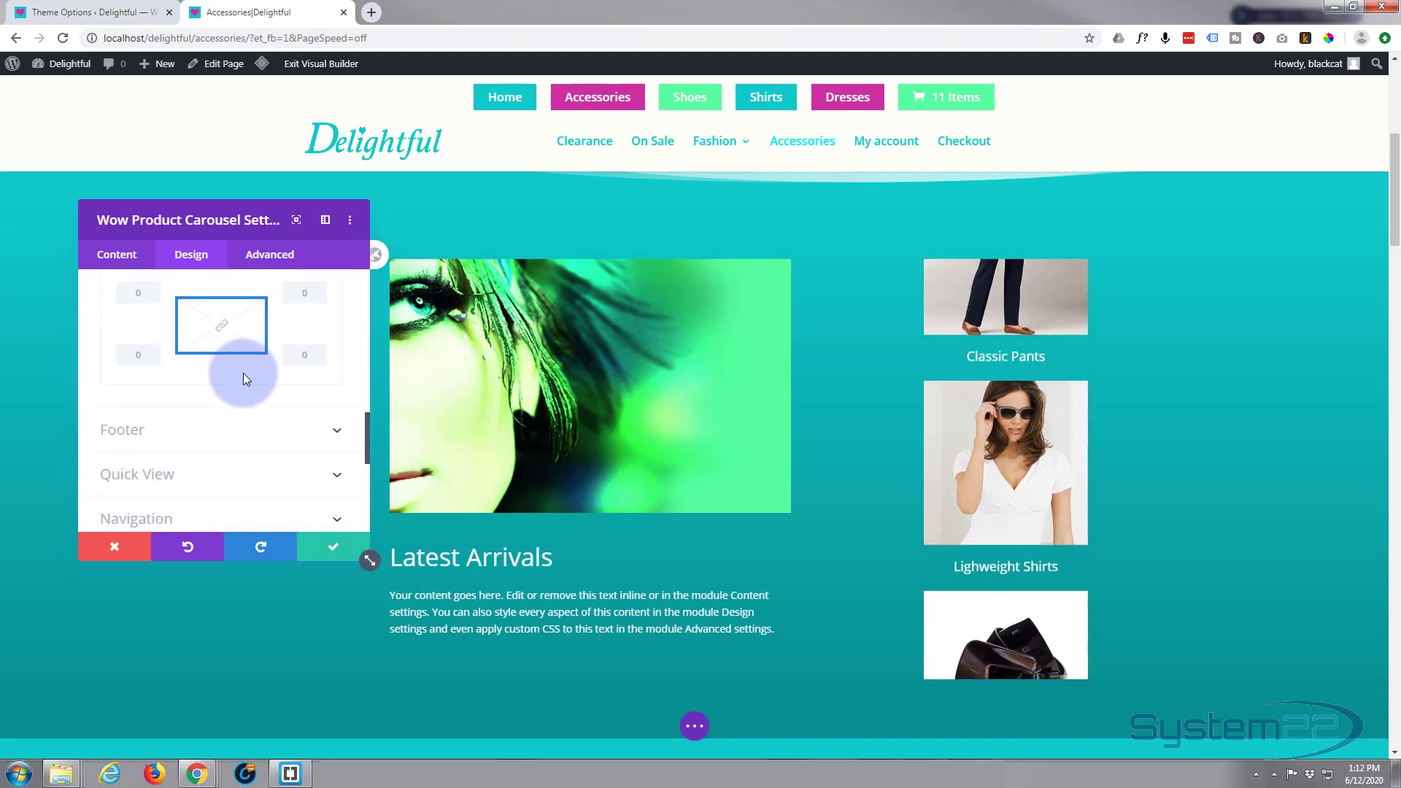
scroll(246, 380, "up", 5)
scroll(246, 379, "up", 3)
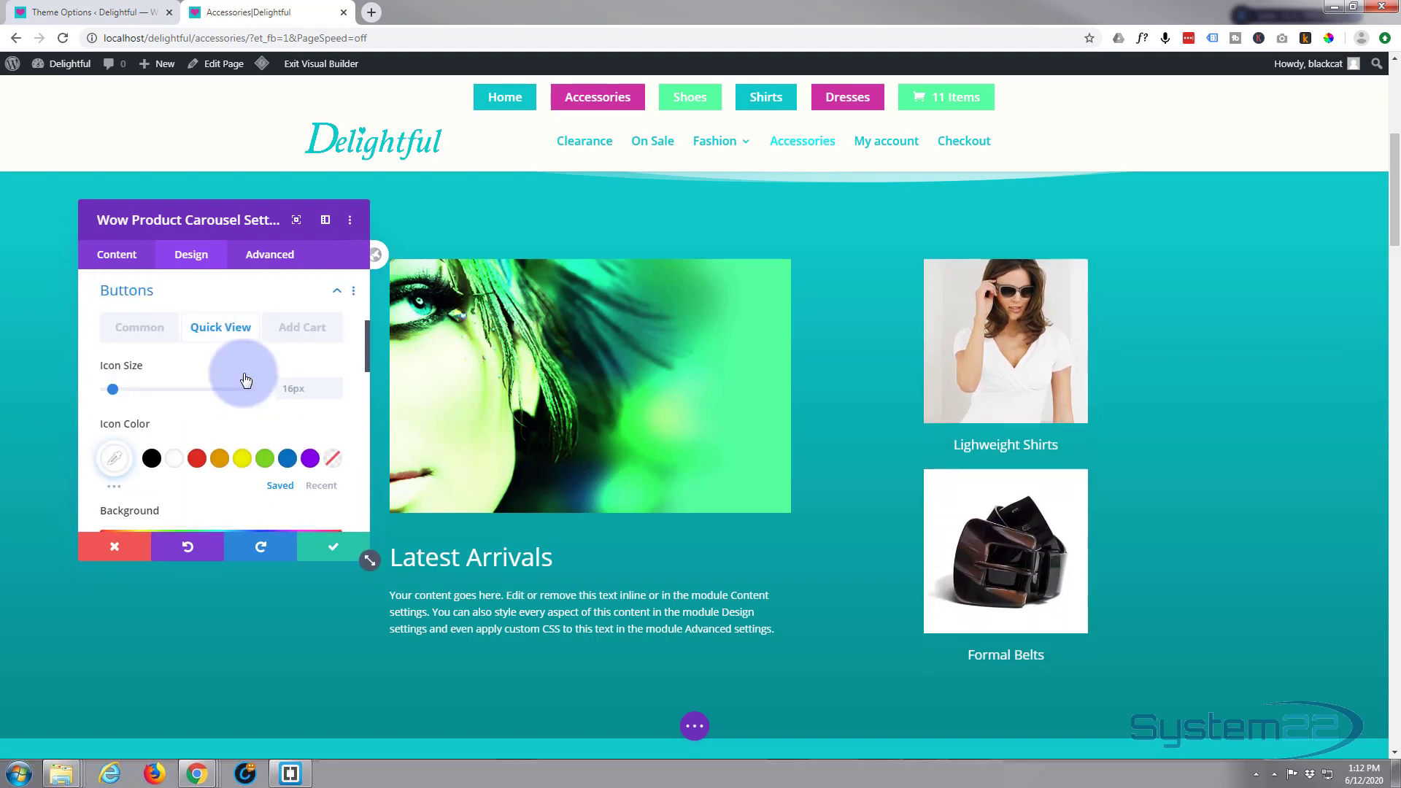
left_click(295, 331)
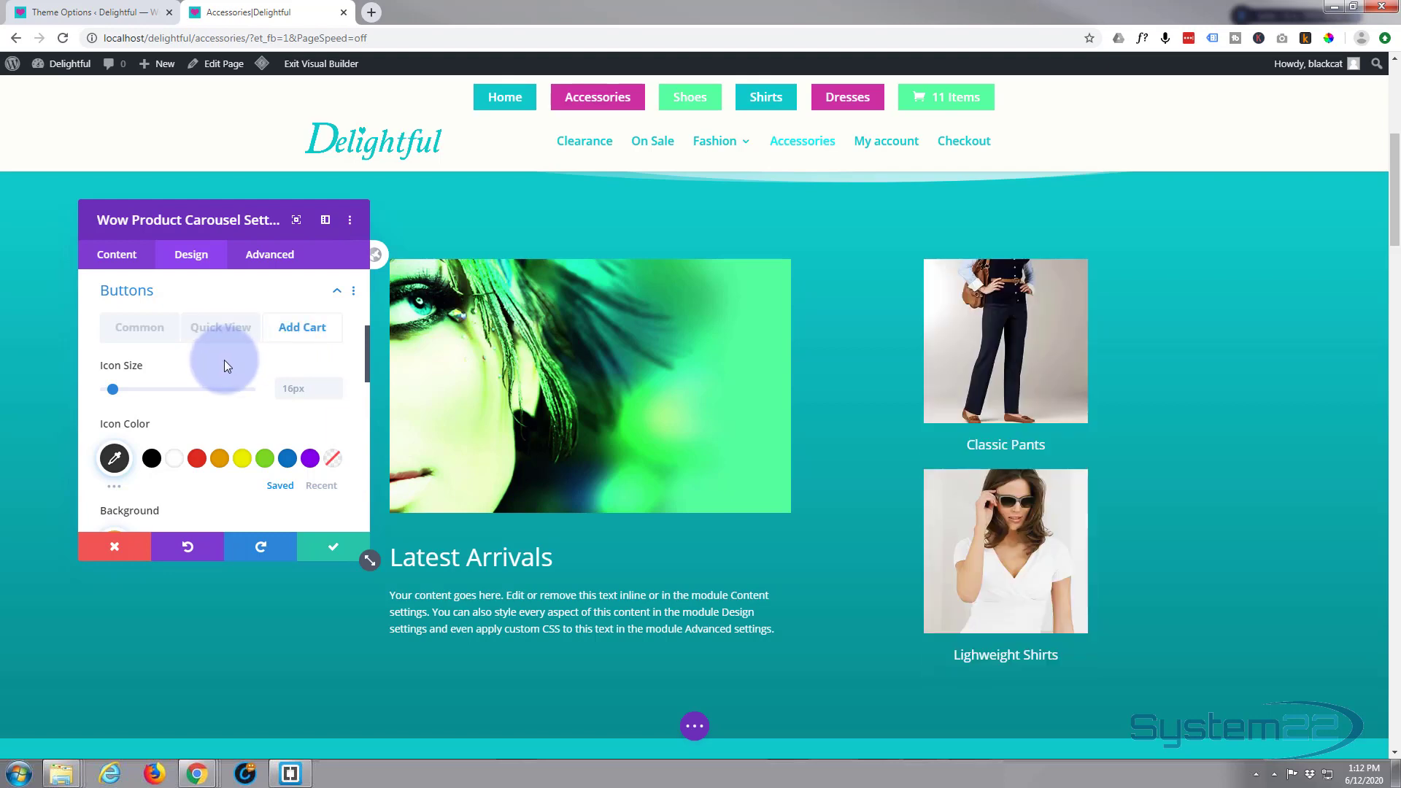
scroll(199, 353, "down", 3)
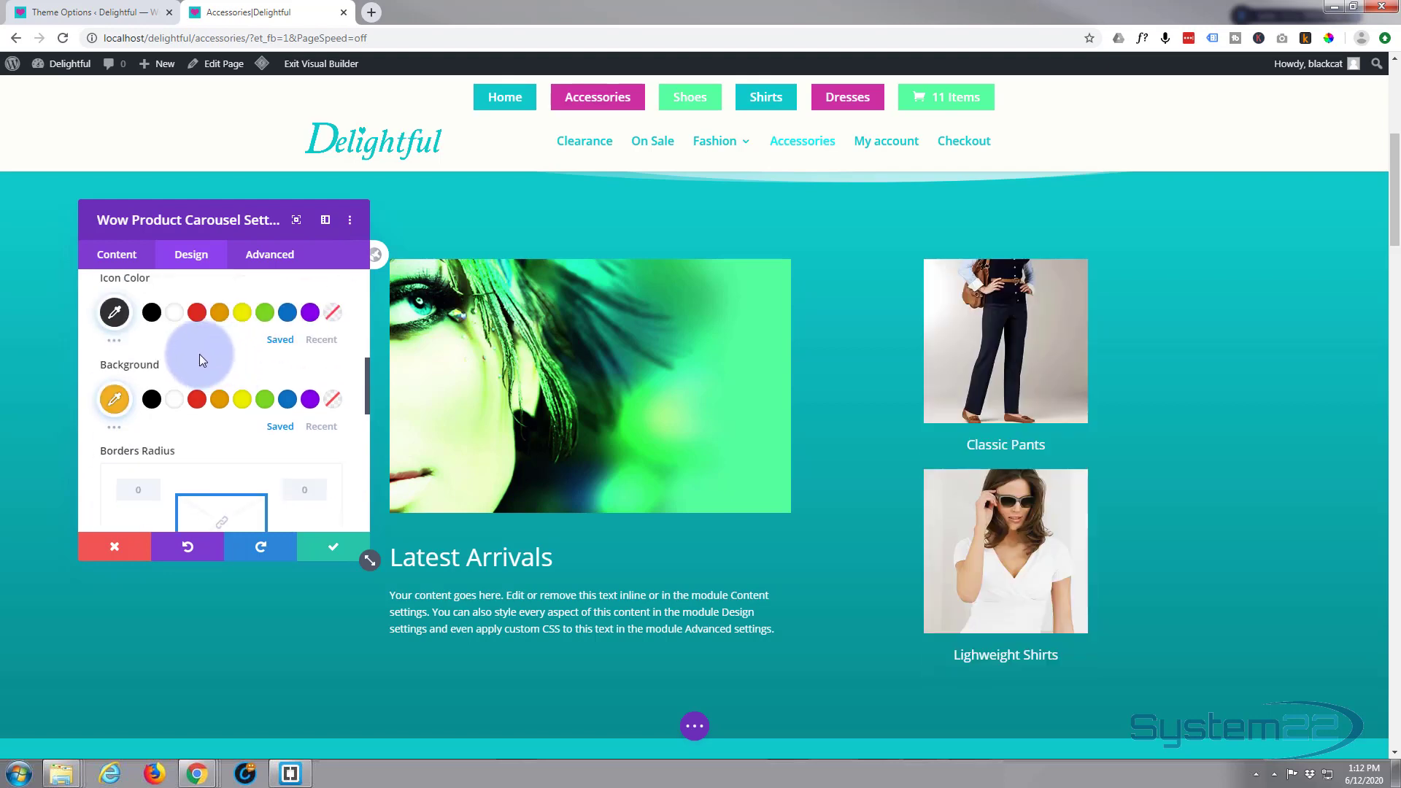
left_click(175, 313)
scroll(181, 335, "down", 1)
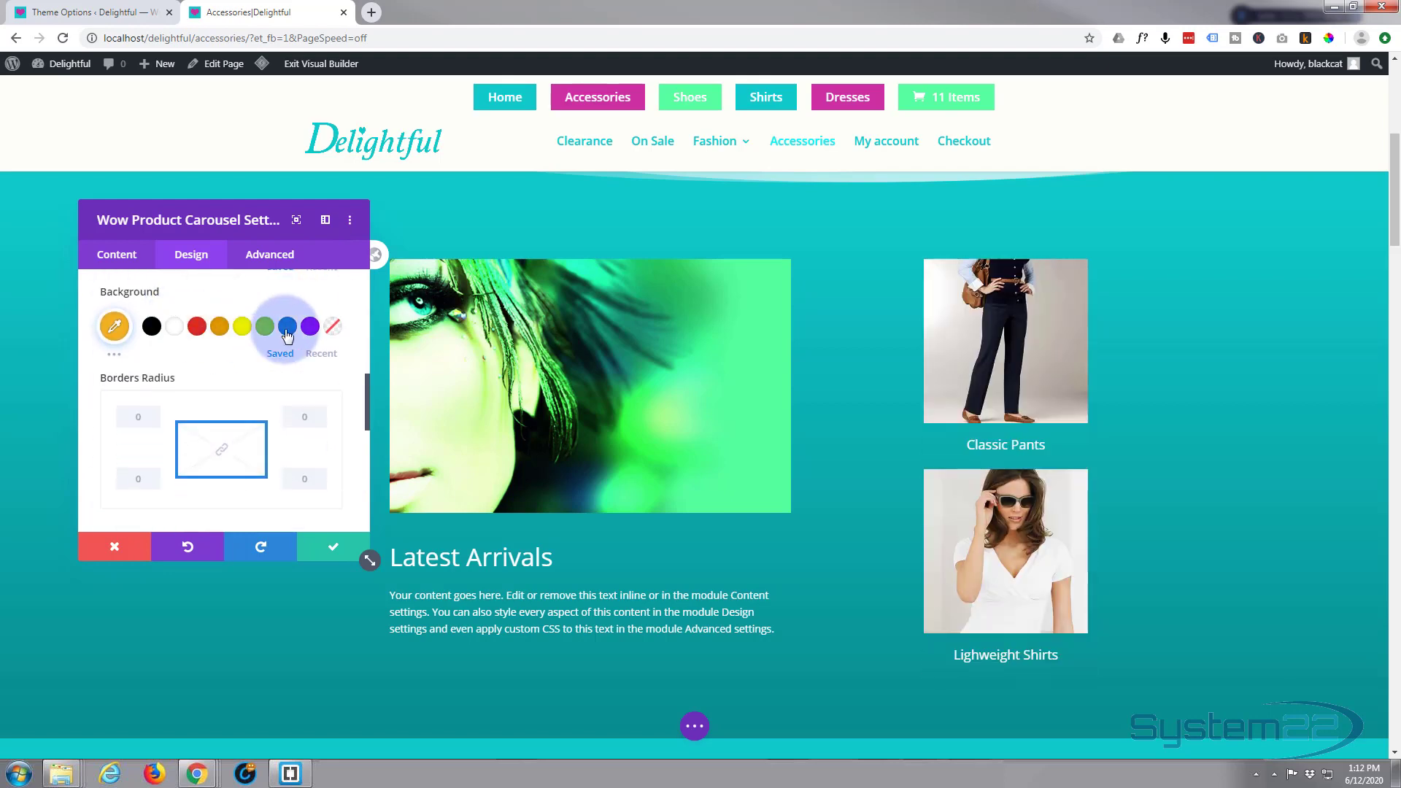
left_click(332, 326)
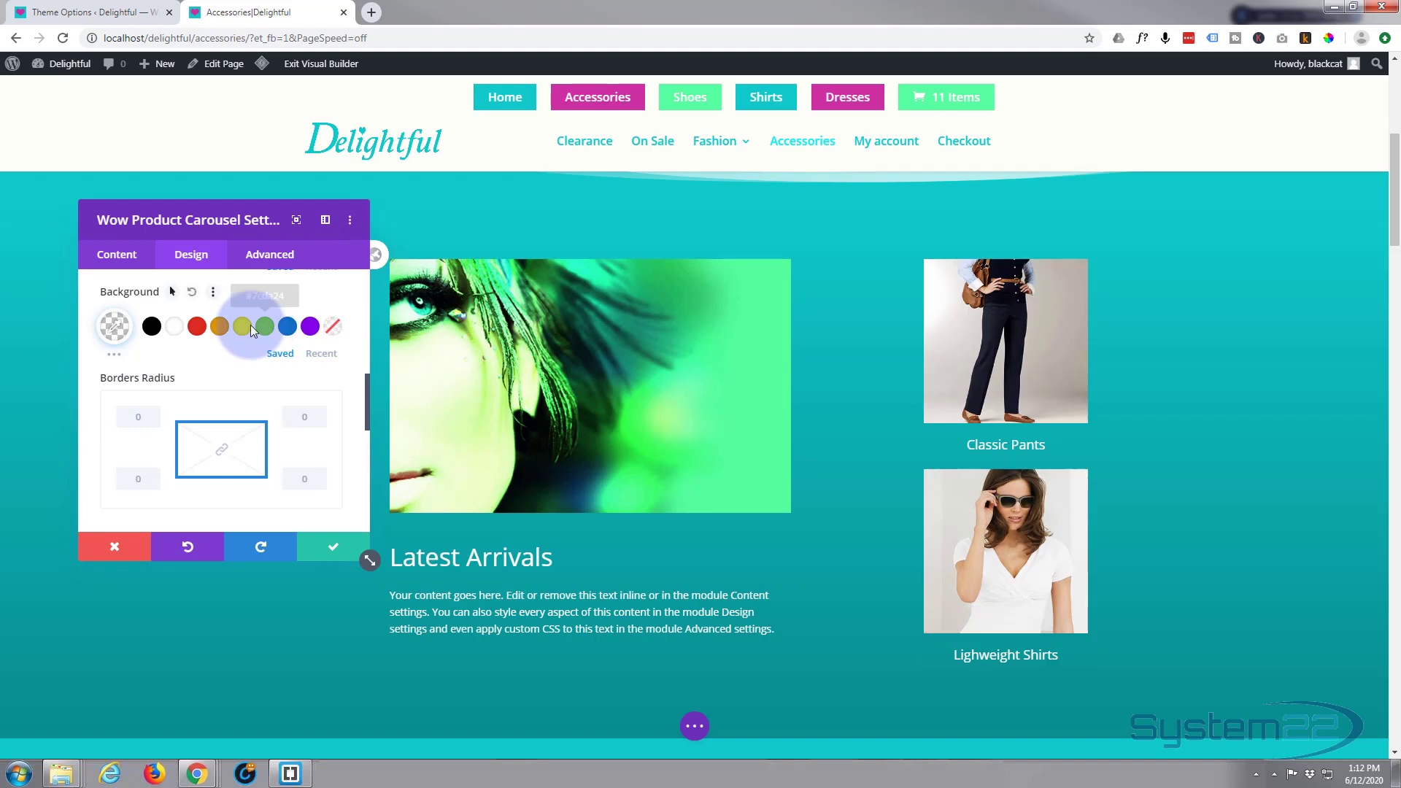
left_click(114, 326)
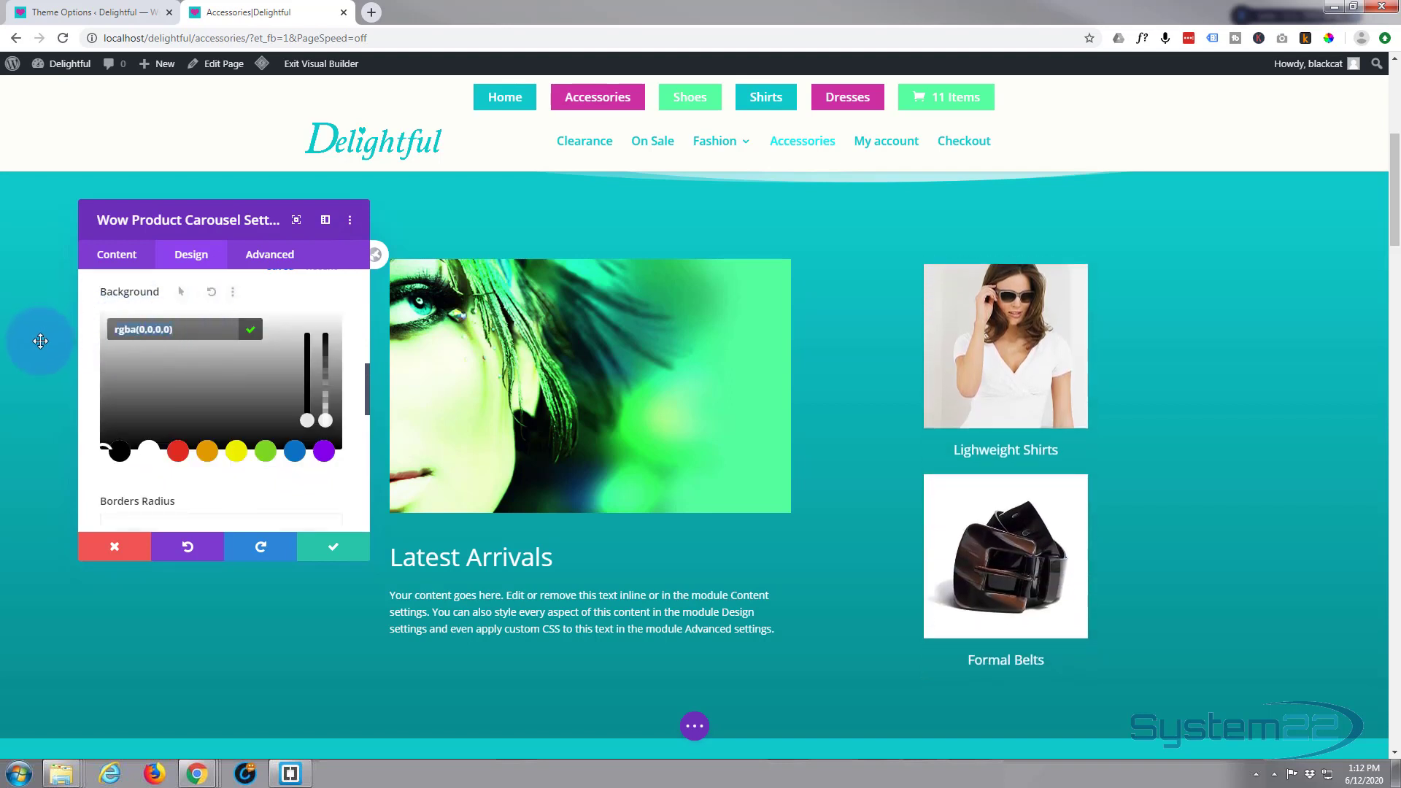
type("#cc2fa2")
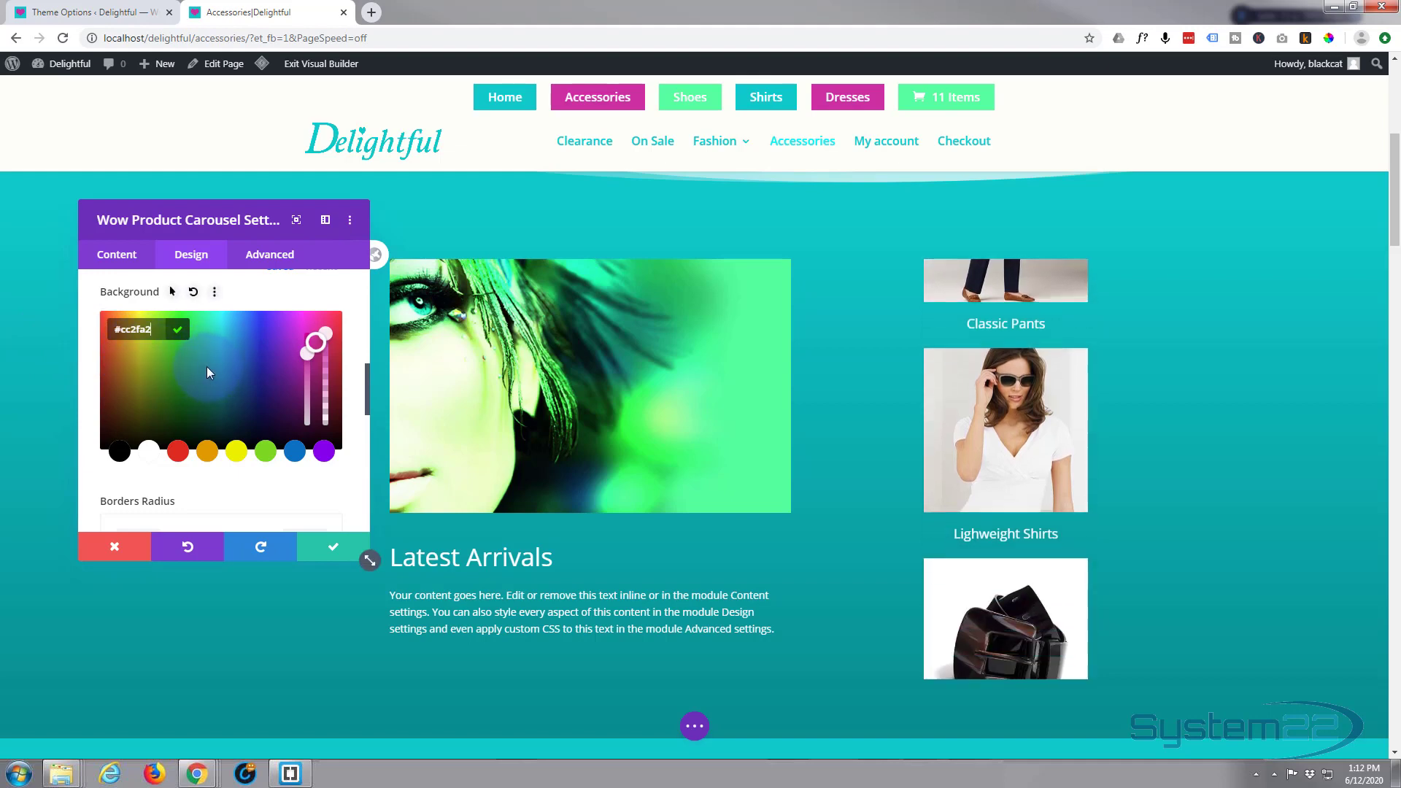
- Set the background color of the carousel's Quick View popup to light blue from the expanded color palette
scroll(207, 368, "down", 1)
scroll(209, 375, "down", 5)
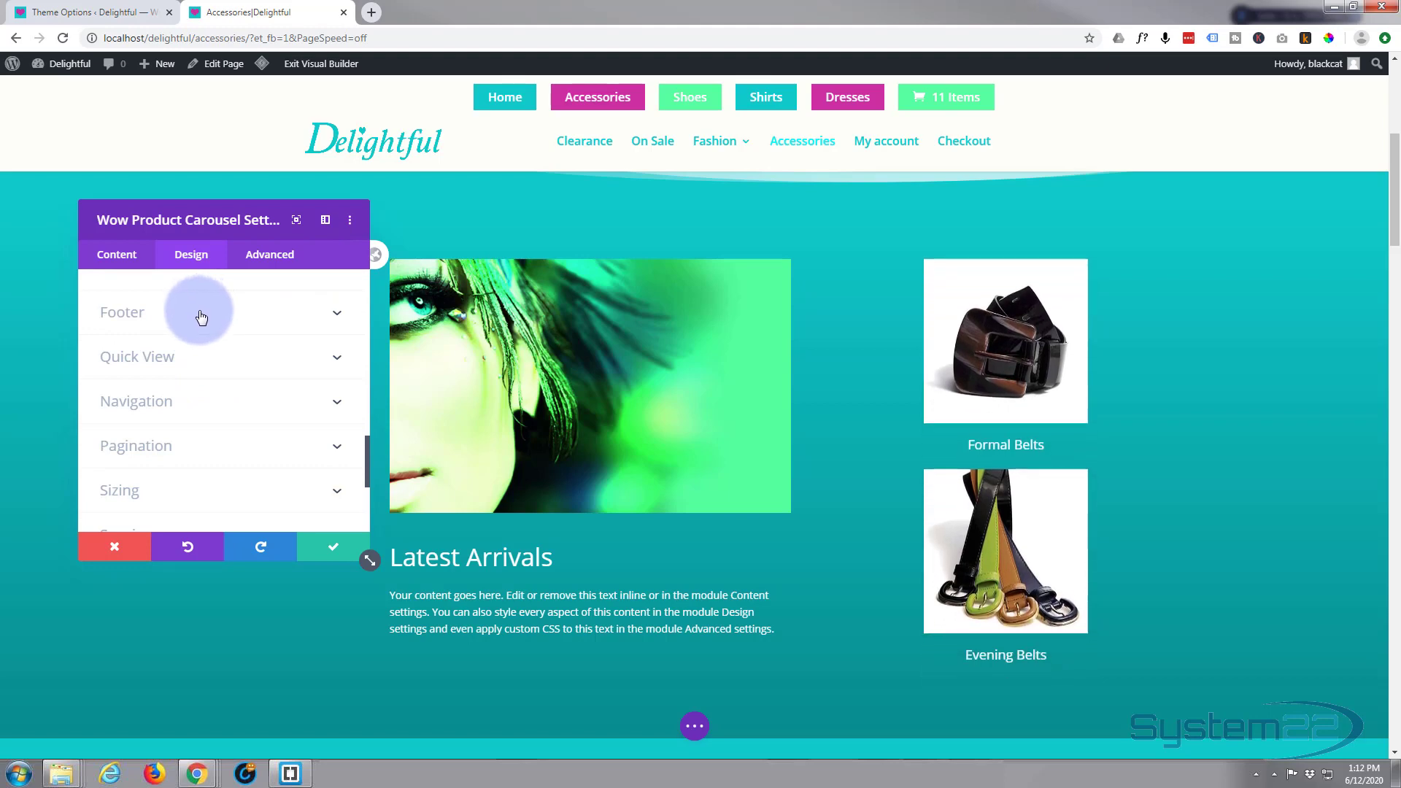
left_click(232, 361)
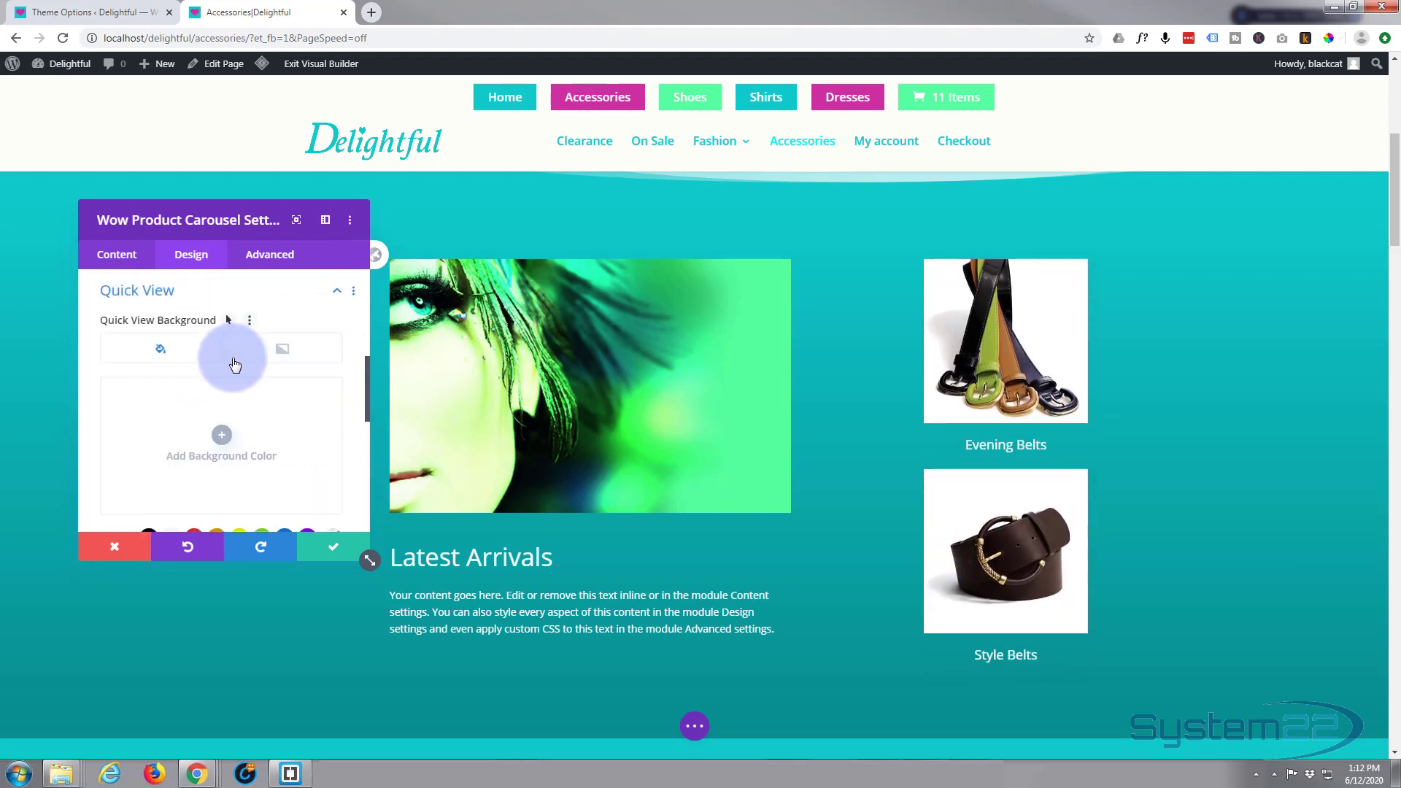
scroll(232, 363, "down", 1)
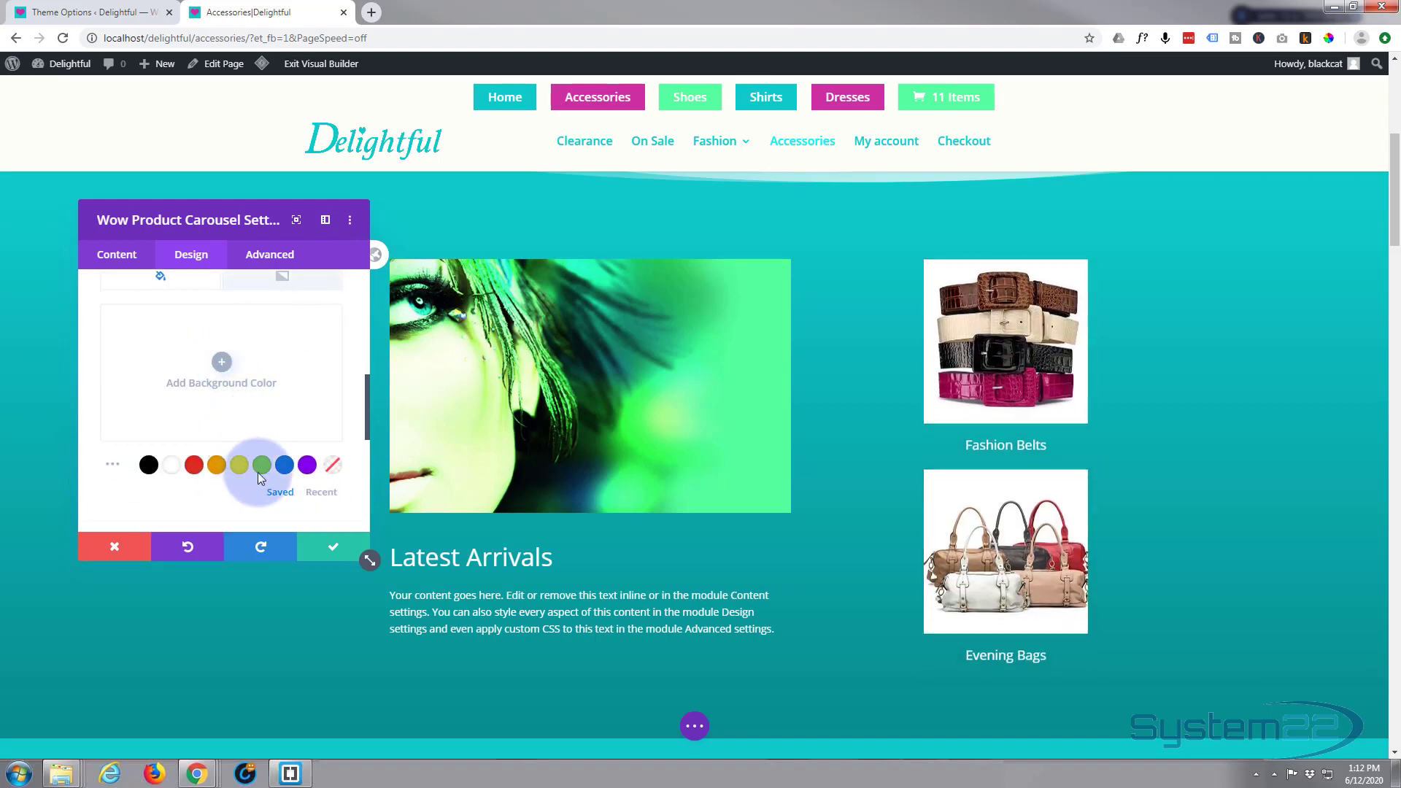
left_click(284, 465)
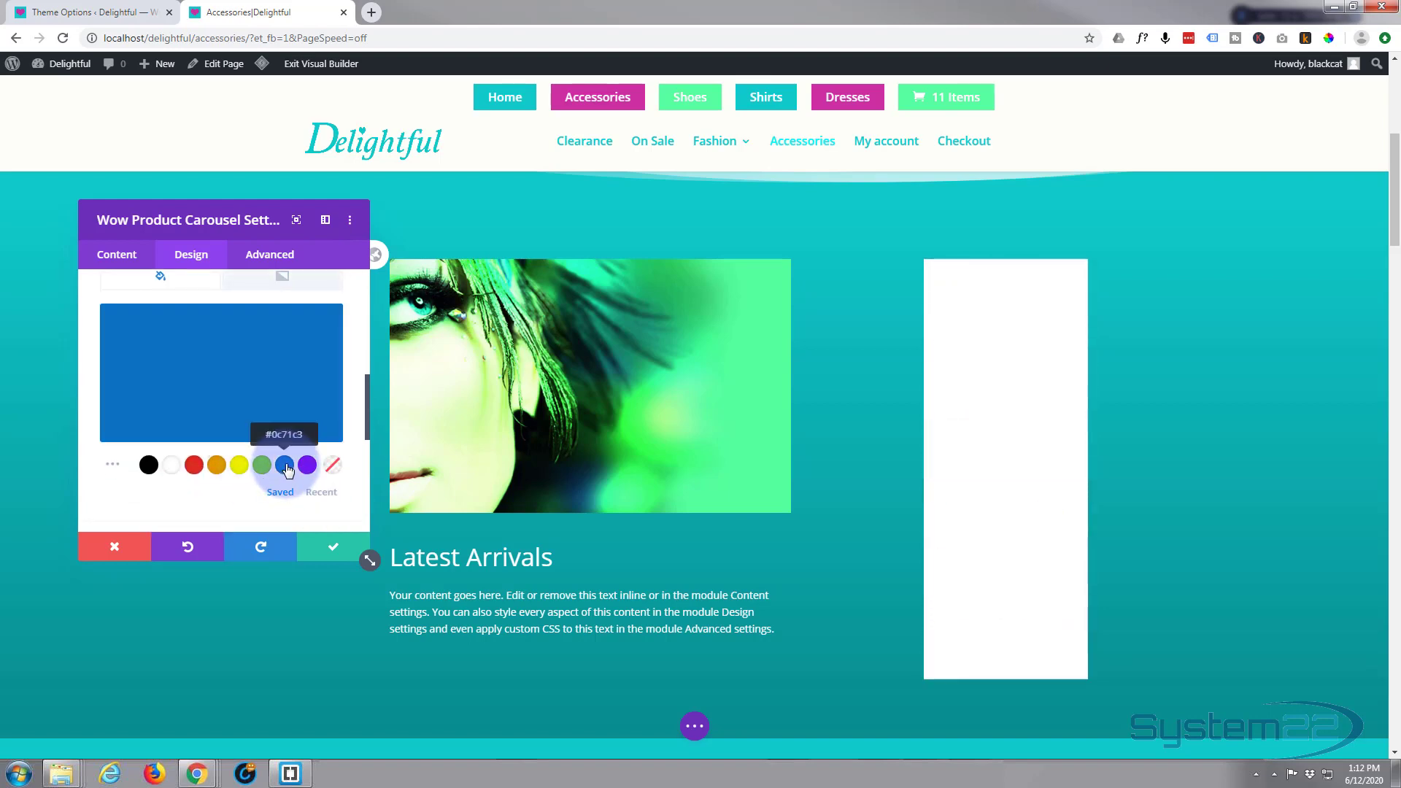
left_click(114, 465)
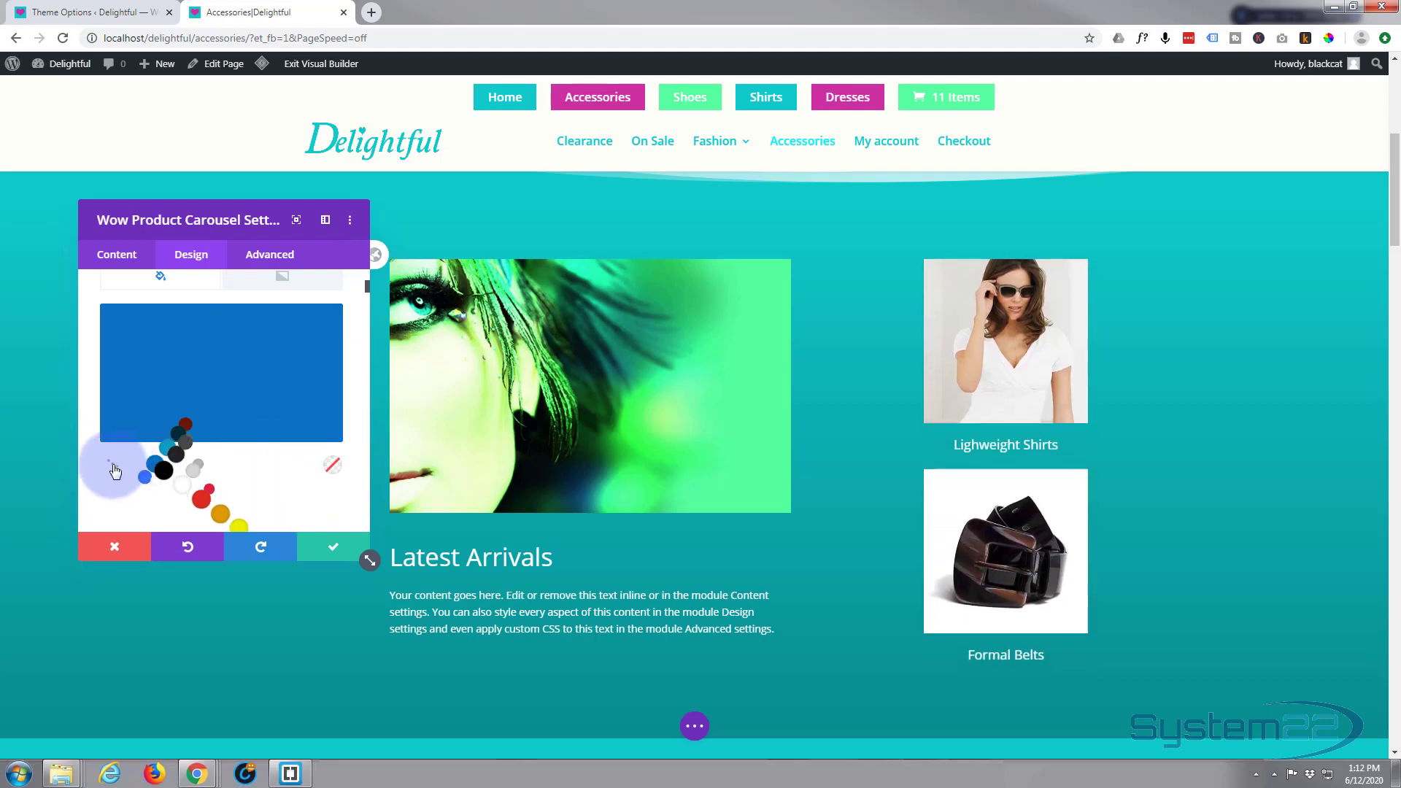
scroll(114, 467, "down", 3)
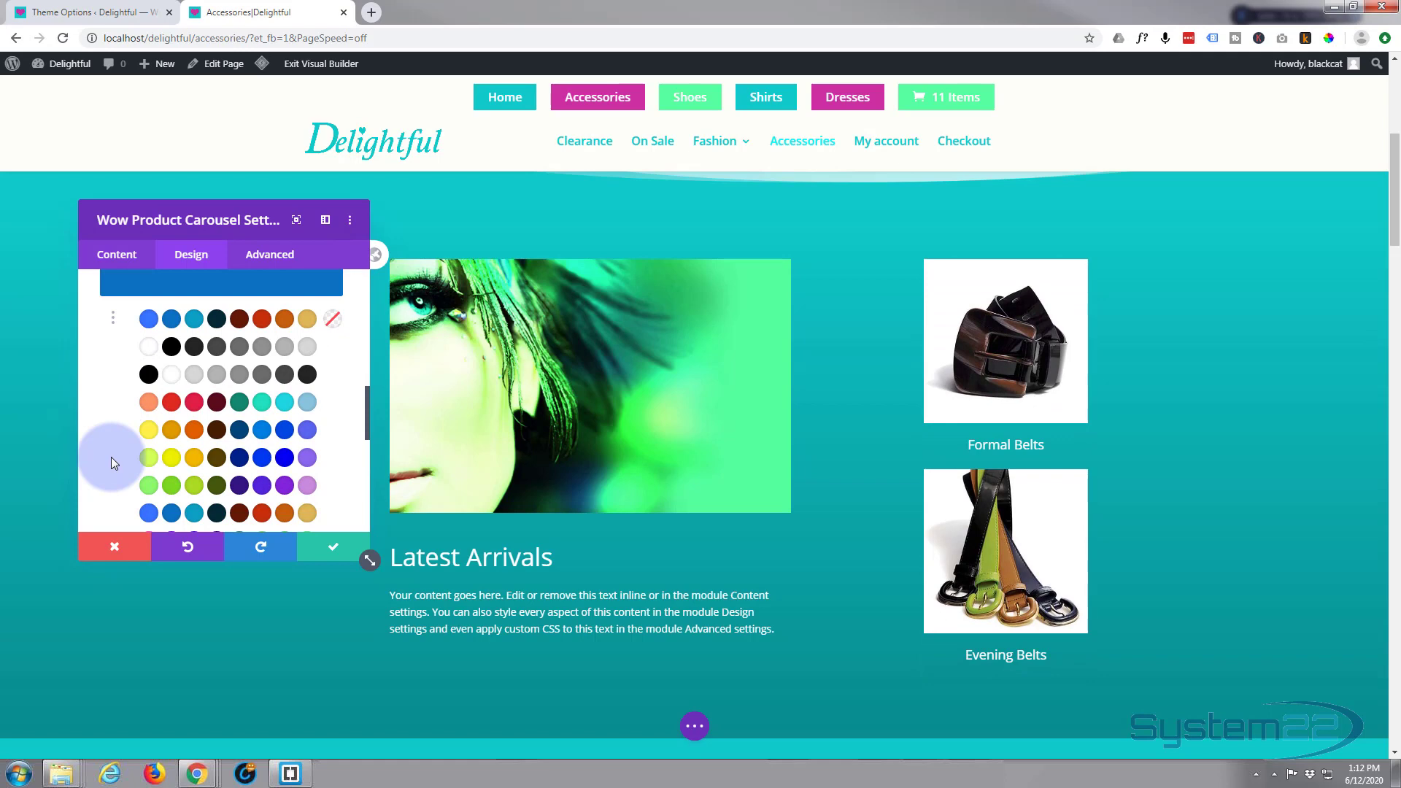
left_click(307, 402)
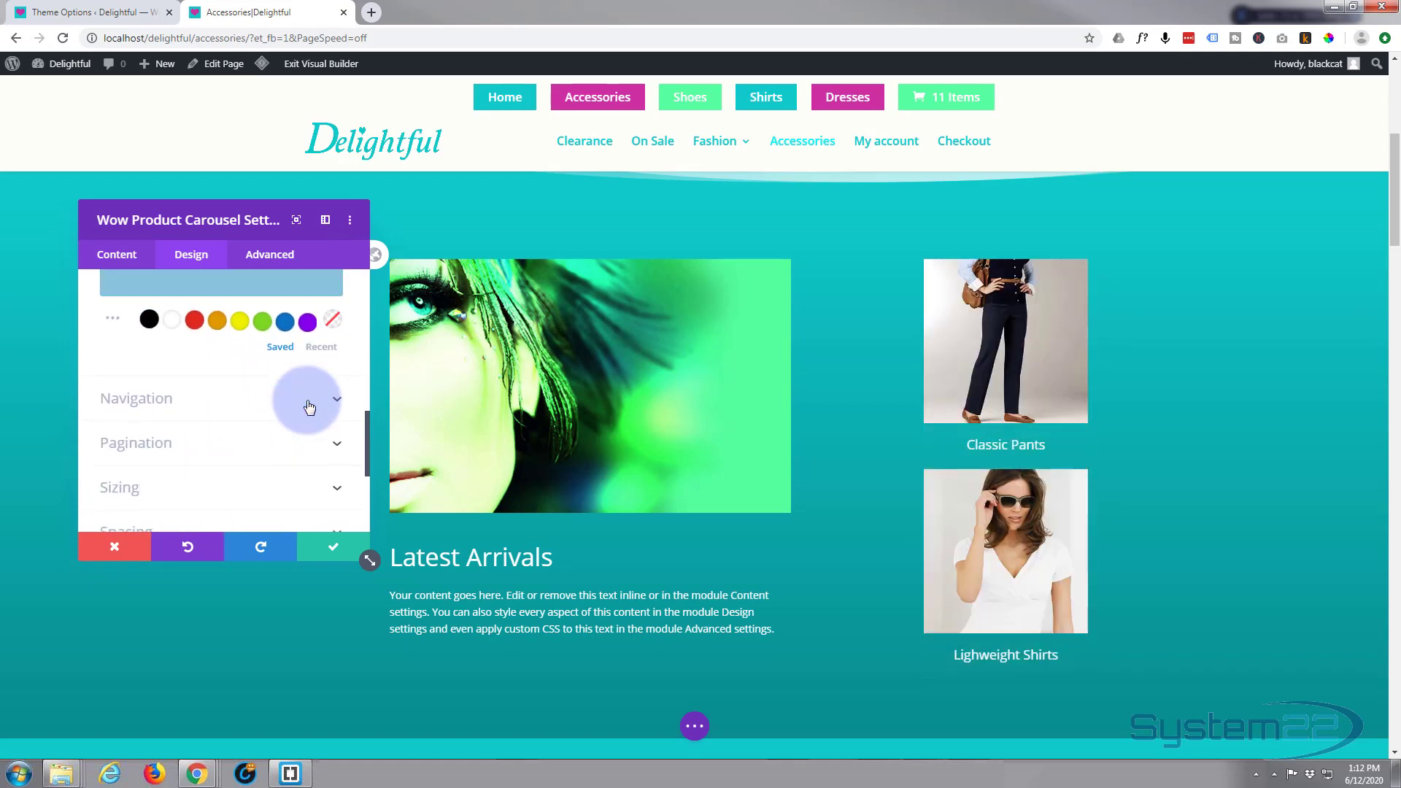
- Save the carousel settings and the page changes, and exit the Visual Builder to the live Accessories page
scroll(227, 387, "down", 2)
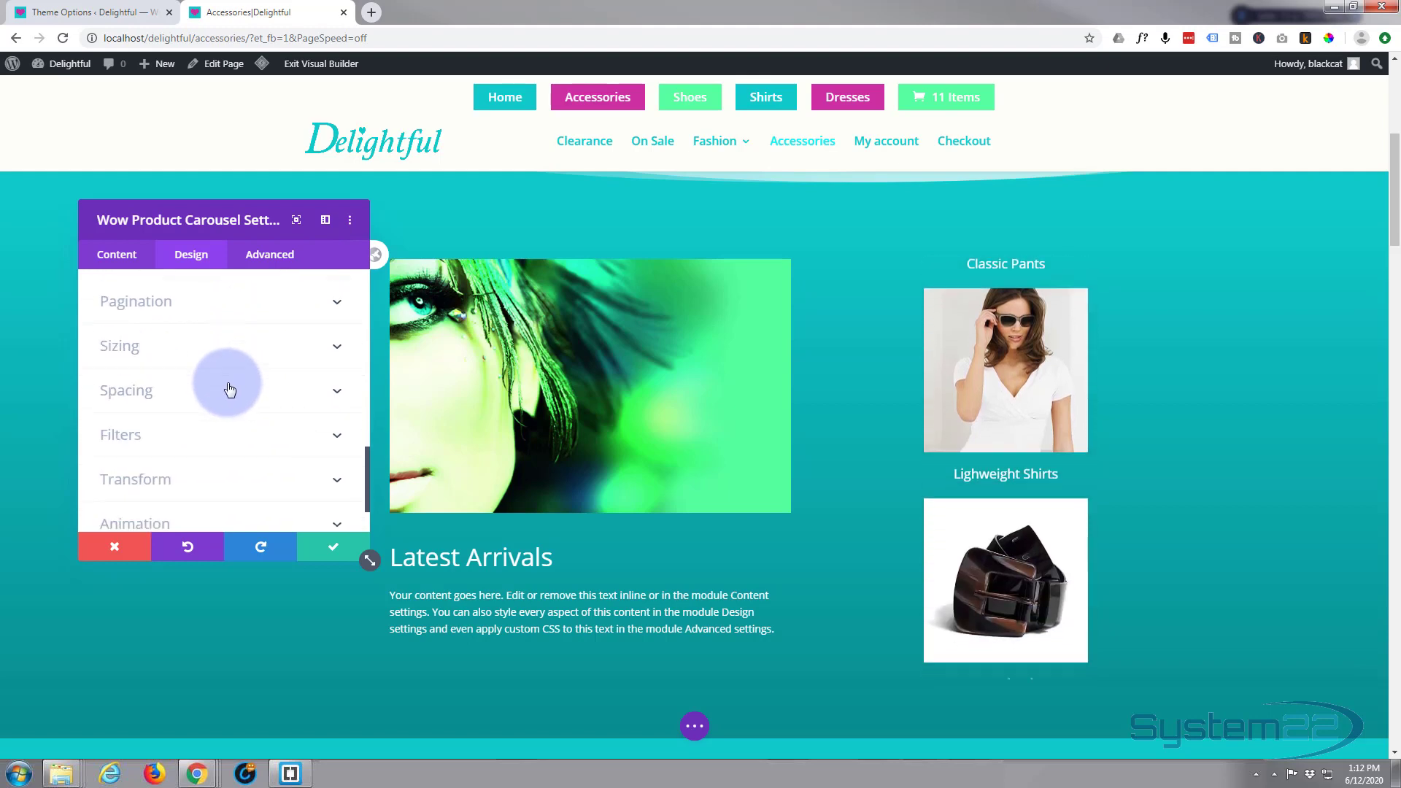
scroll(211, 367, "up", 1)
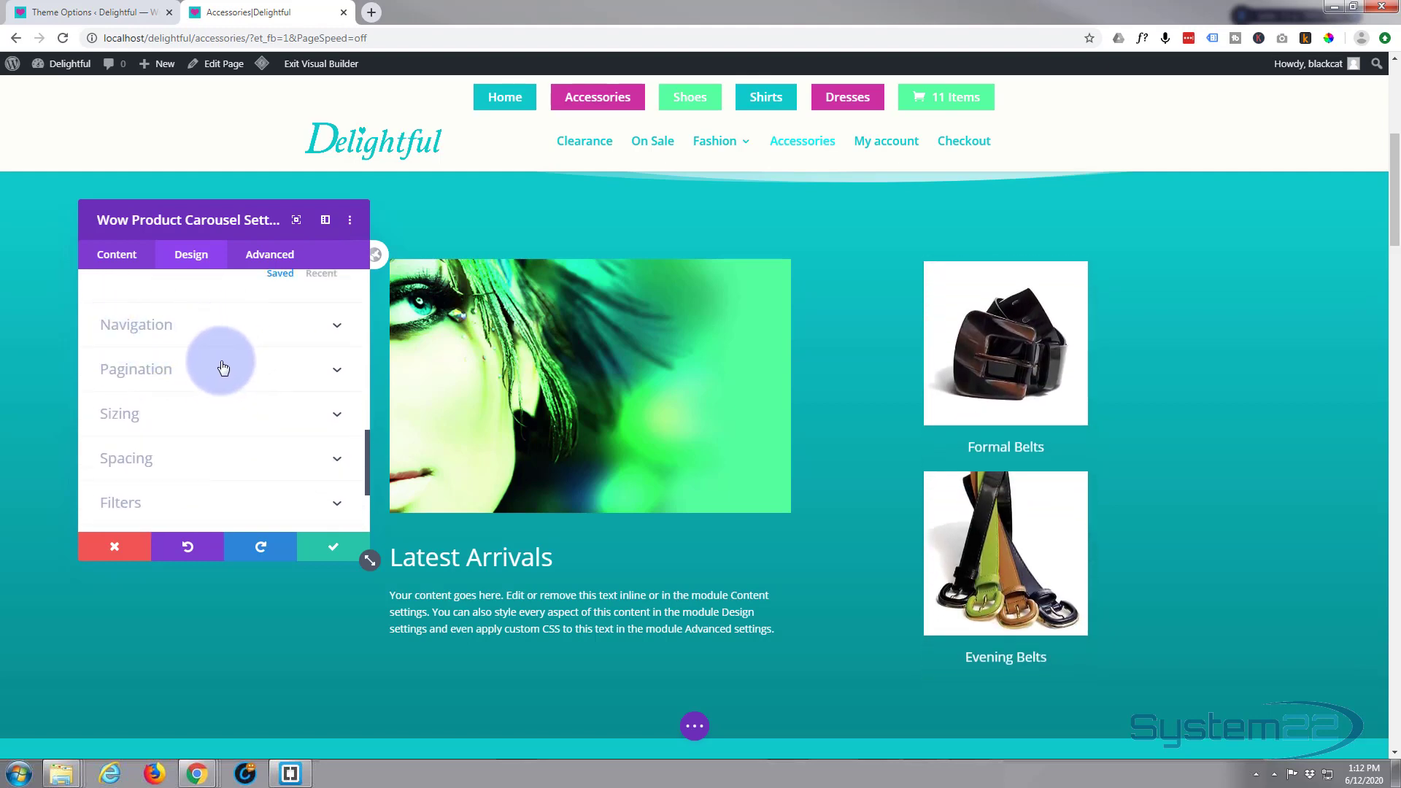
scroll(221, 368, "down", 3)
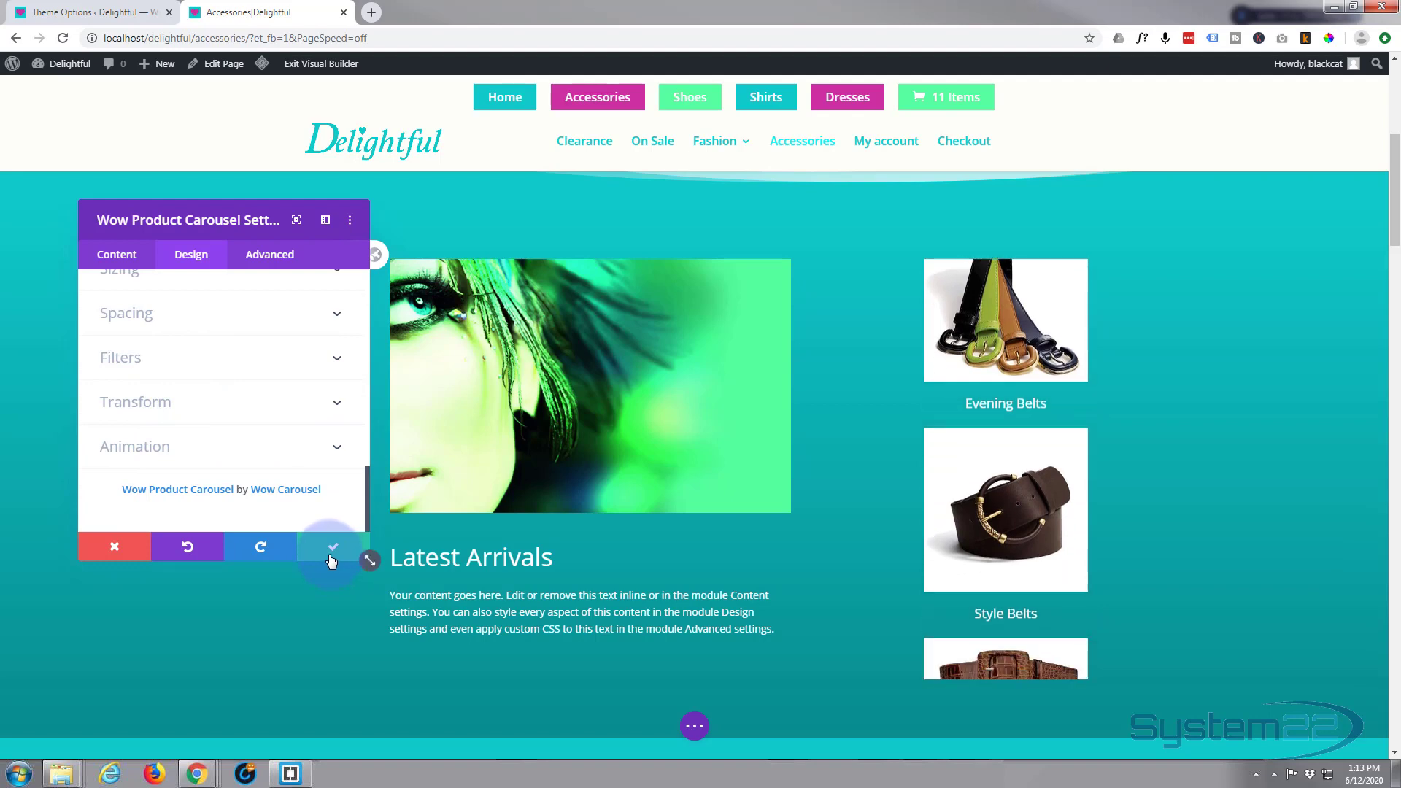
left_click(332, 549)
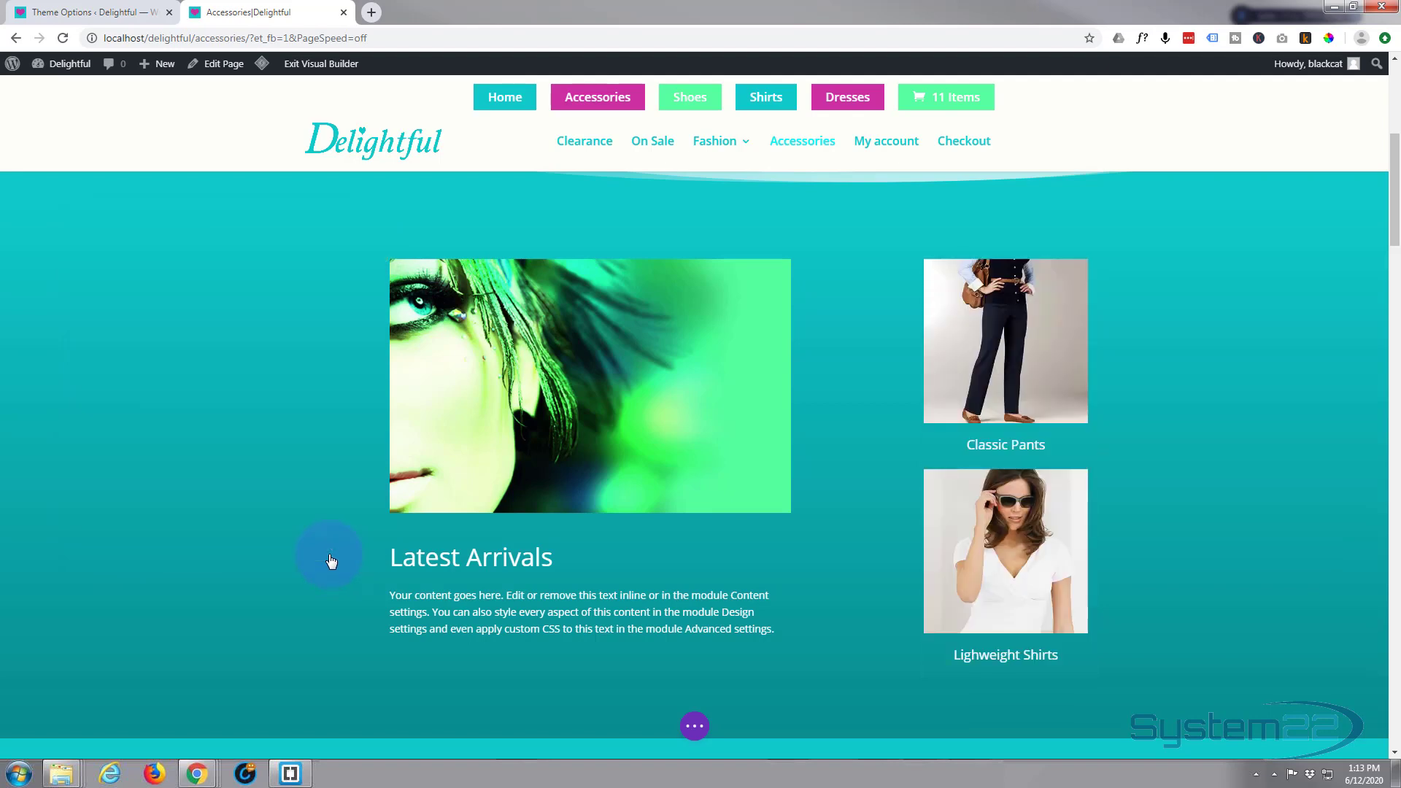
left_click(696, 726)
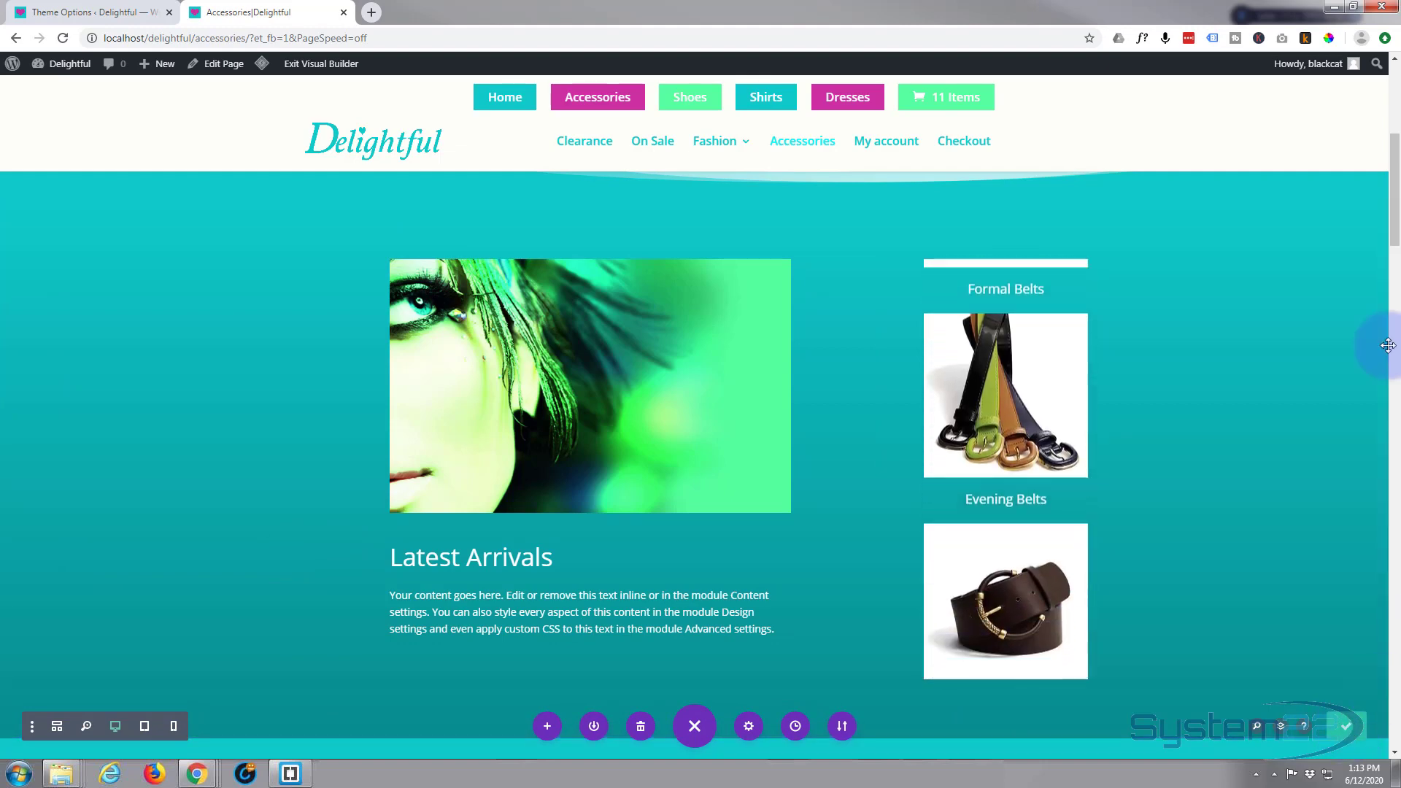
left_click(337, 64)
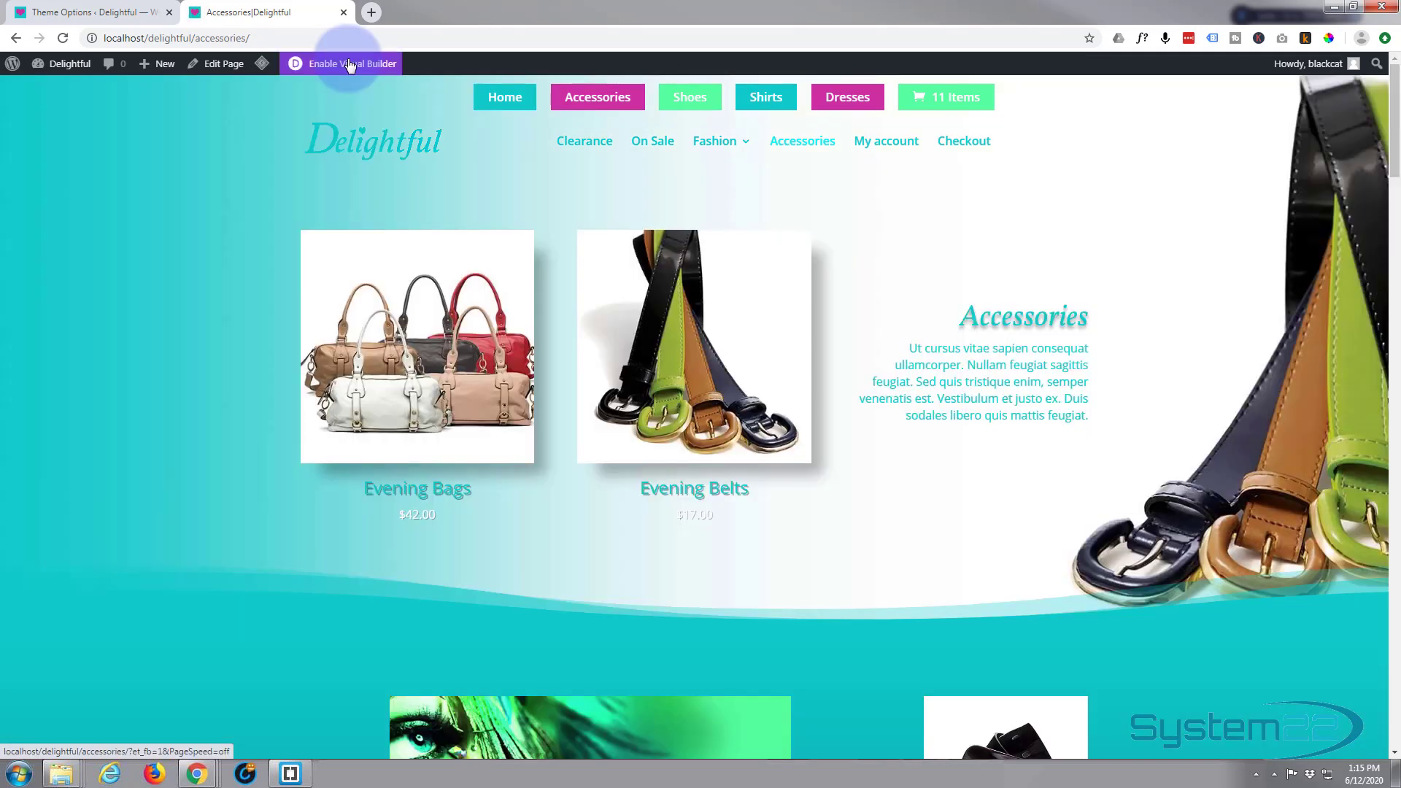
- Check the carousel's button colors on the live page and the Style Belts quick view popup, closing the popup at the end
scroll(349, 64, "down", 6)
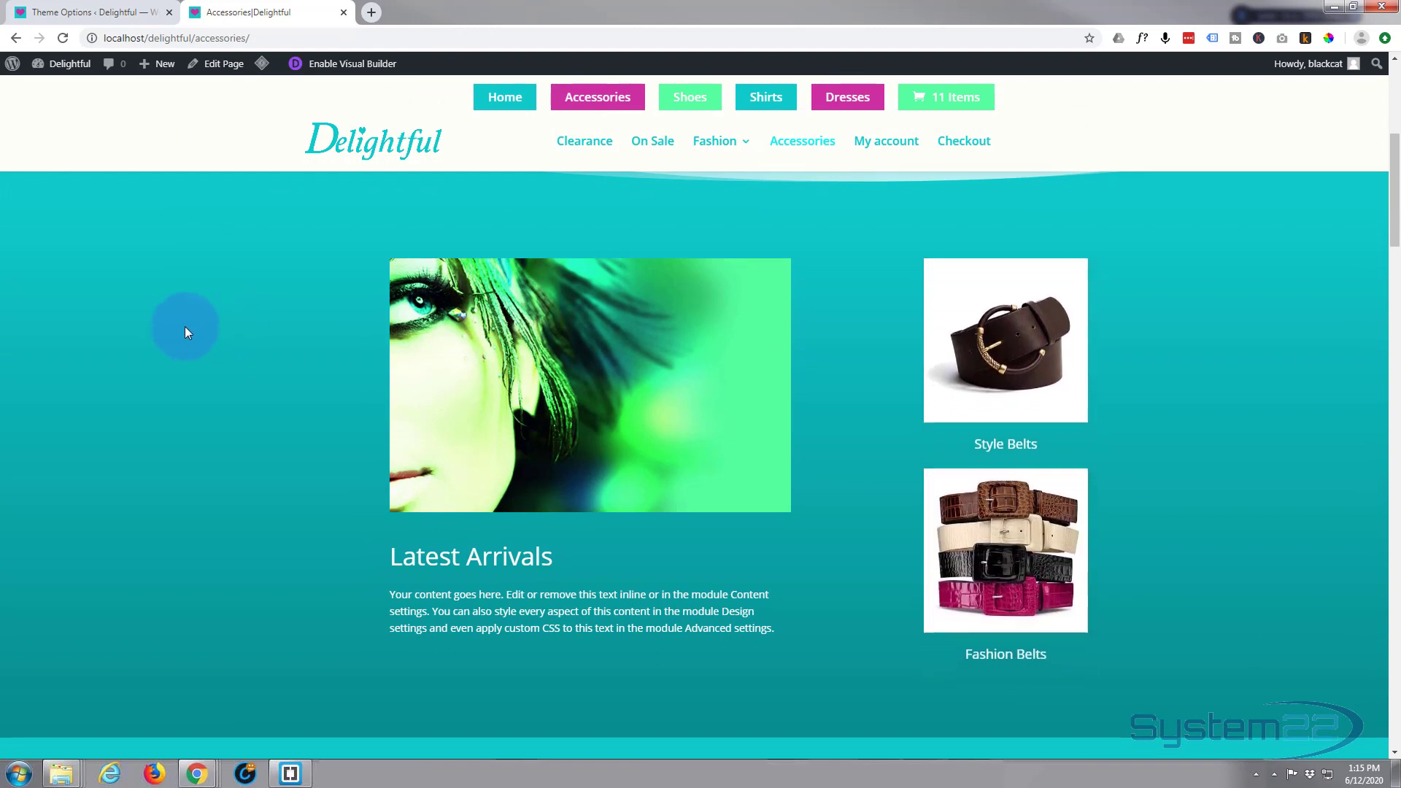
mouse_move(967, 307)
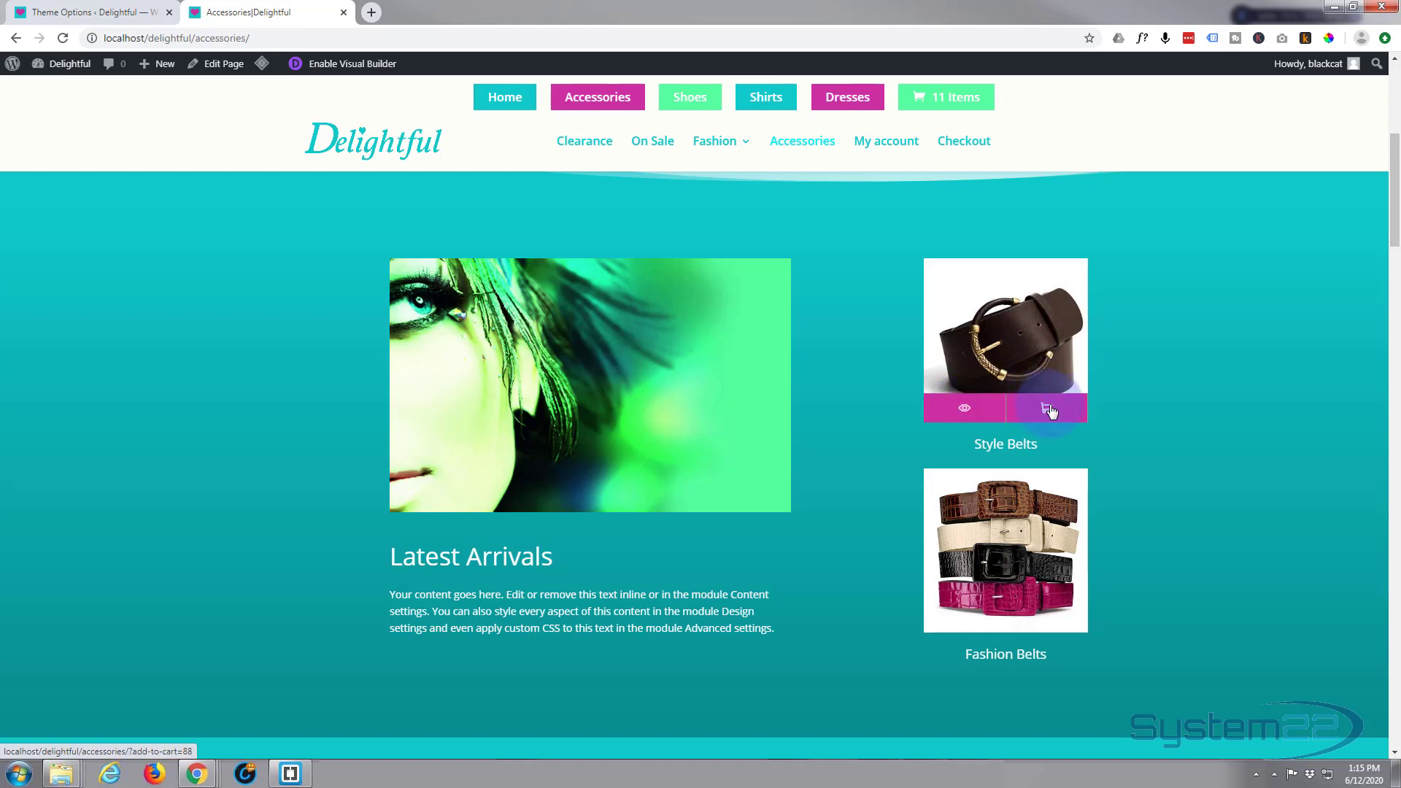
left_click(965, 411)
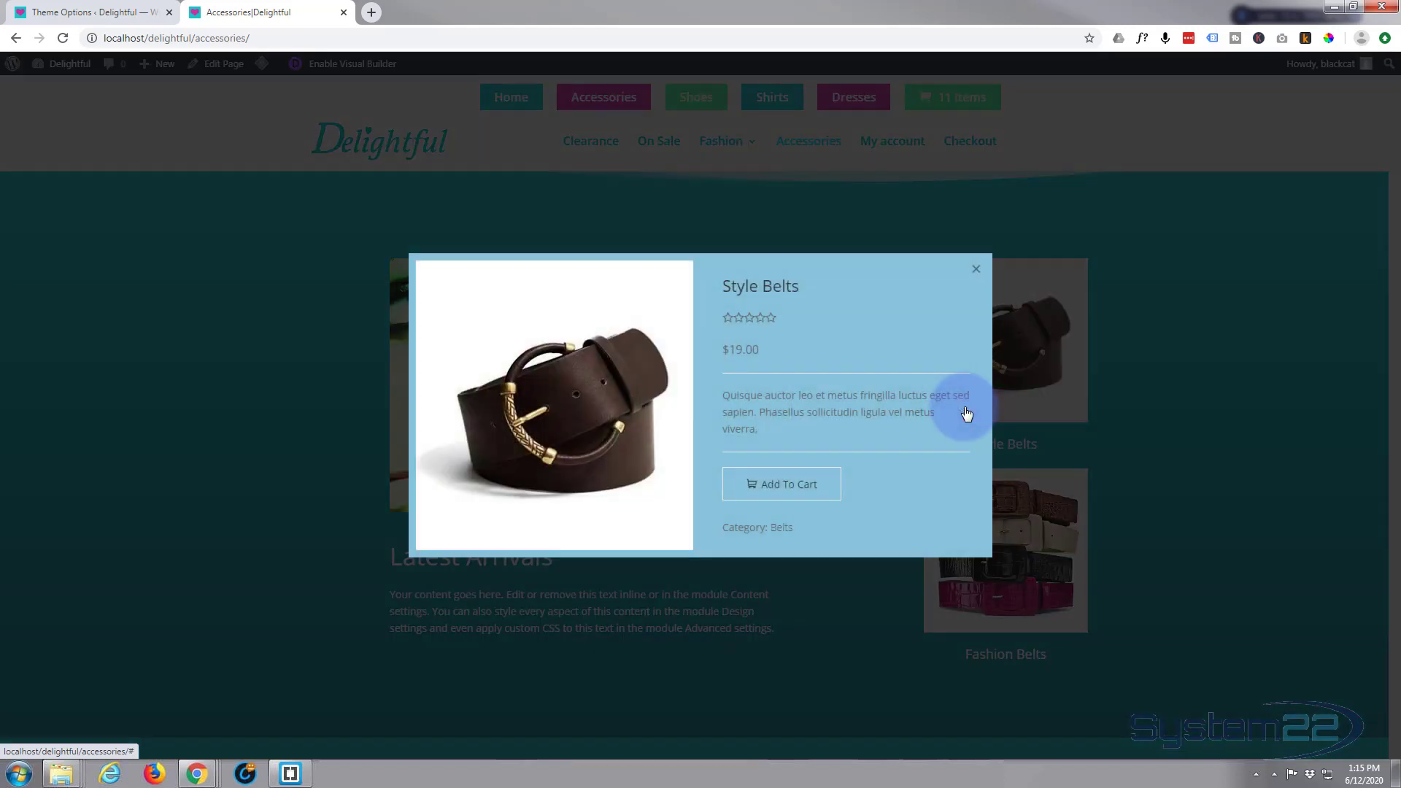
scroll(850, 319, "down", 2)
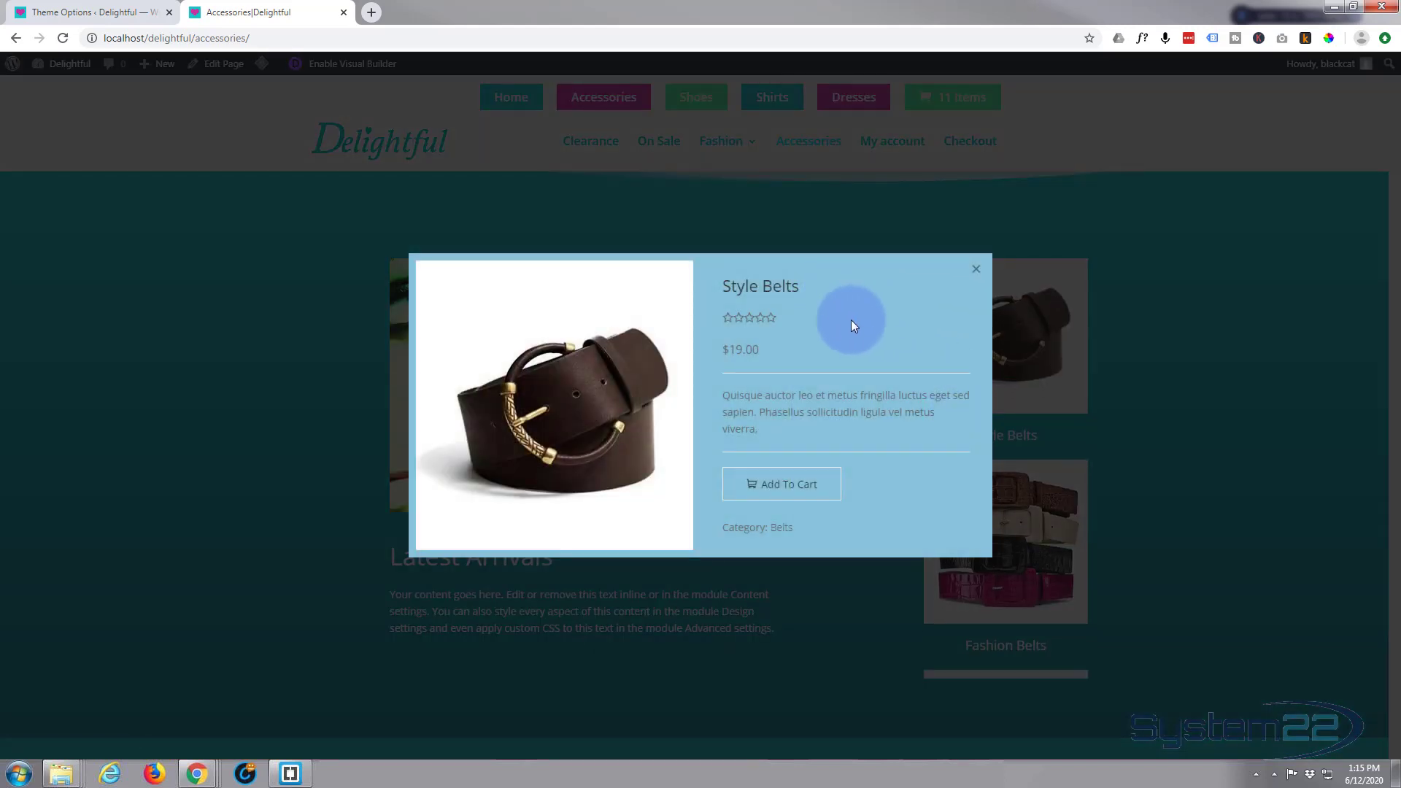
scroll(845, 329, "down", 2)
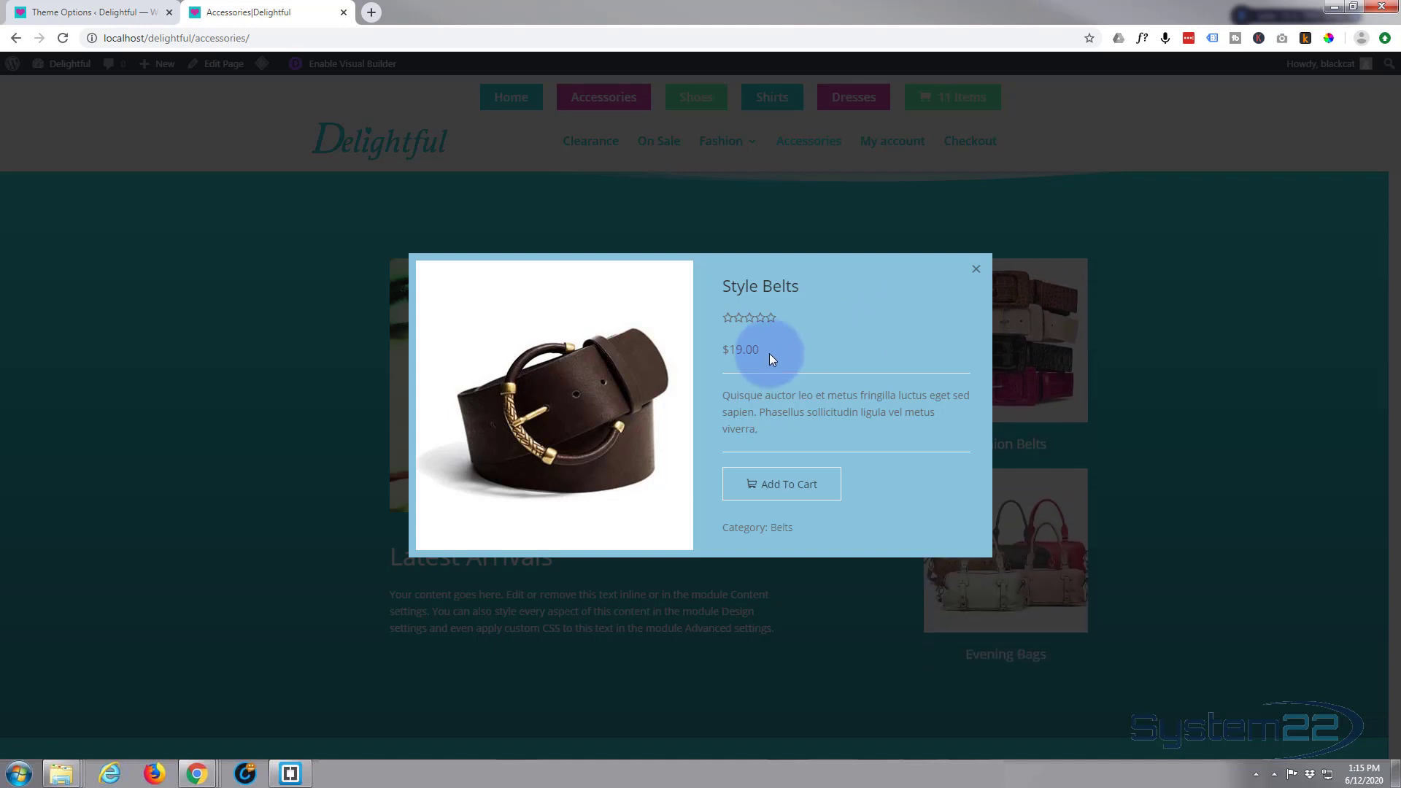
scroll(1150, 326, "down", 3)
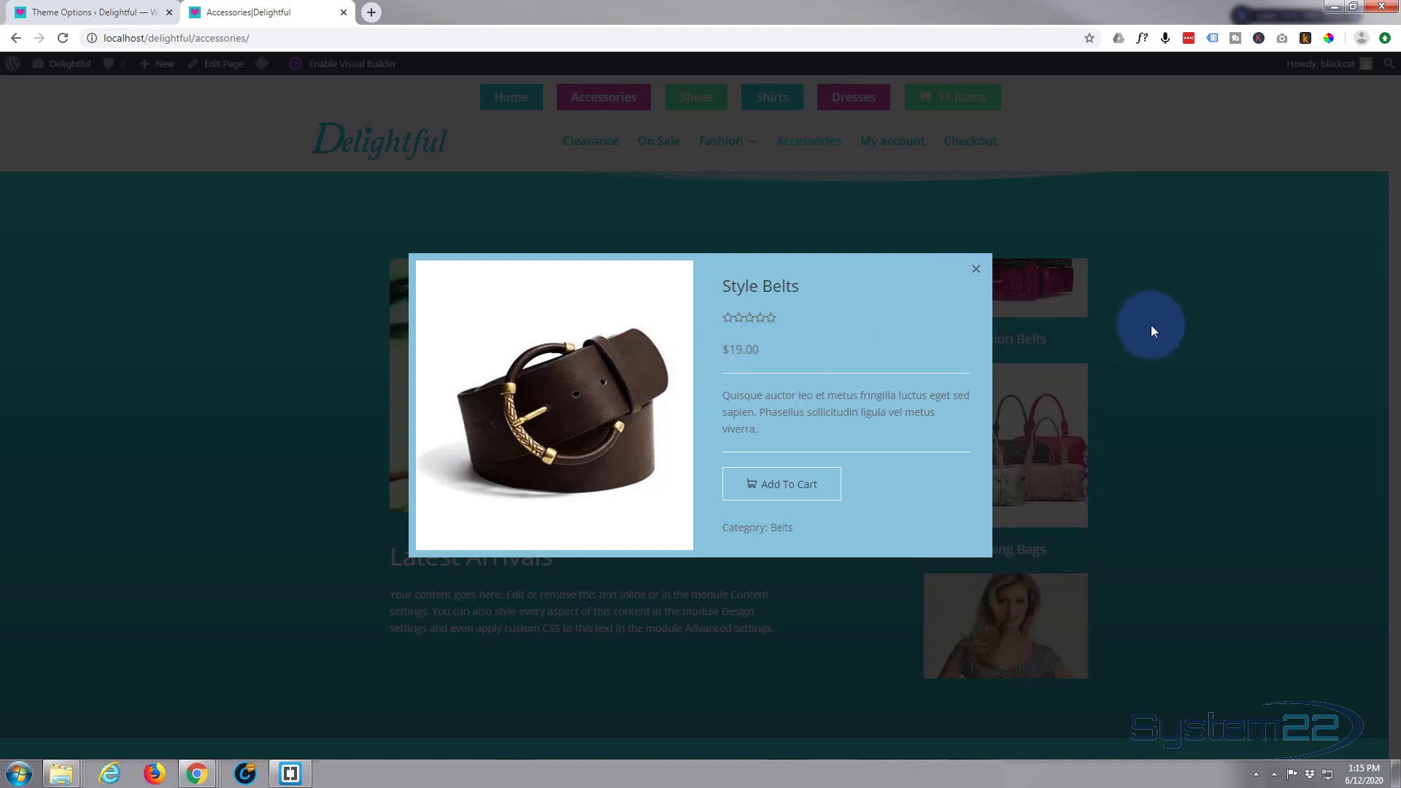
left_click(1150, 326)
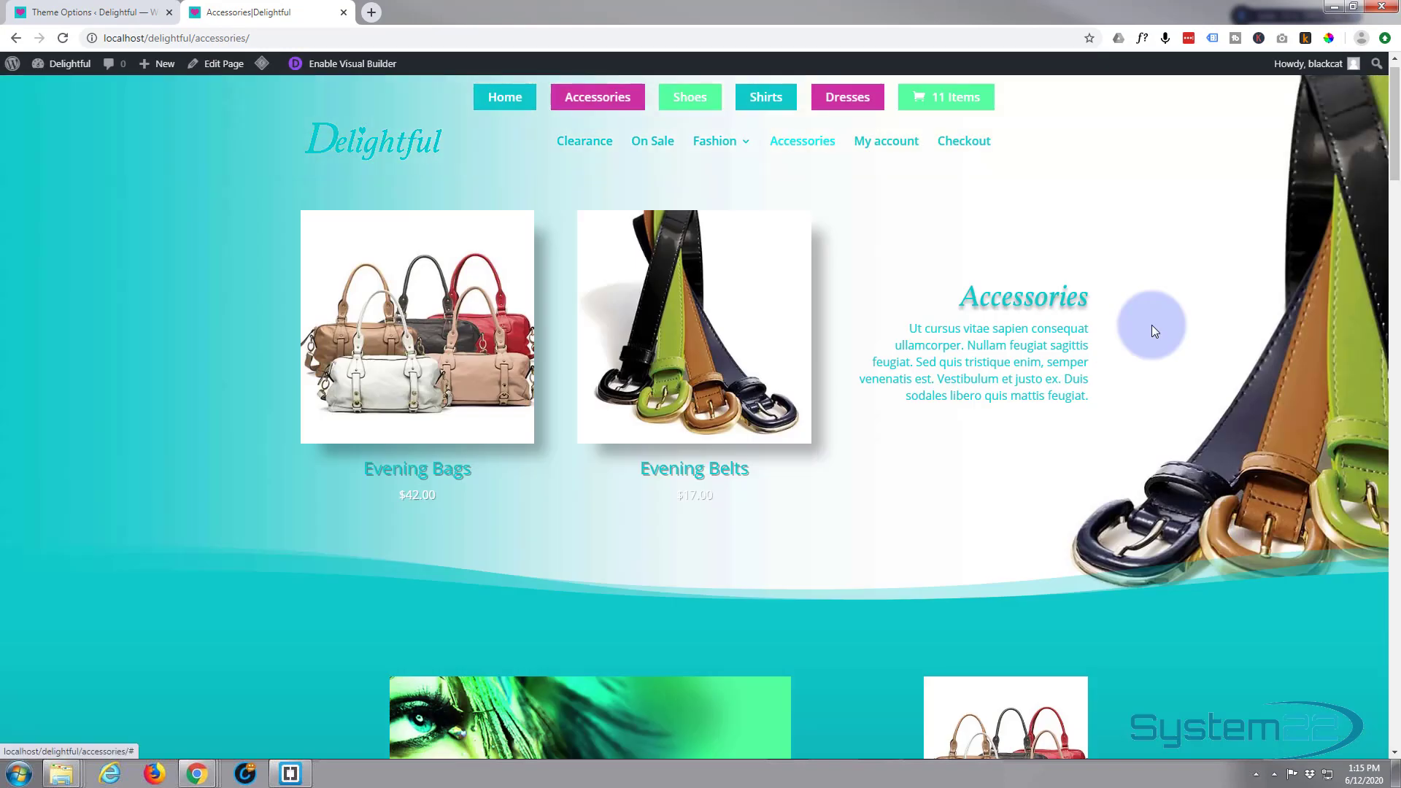
- Add the Evening Bags product to the cart from the carousel beside the Latest Arrivals content
scroll(1098, 334, "down", 6)
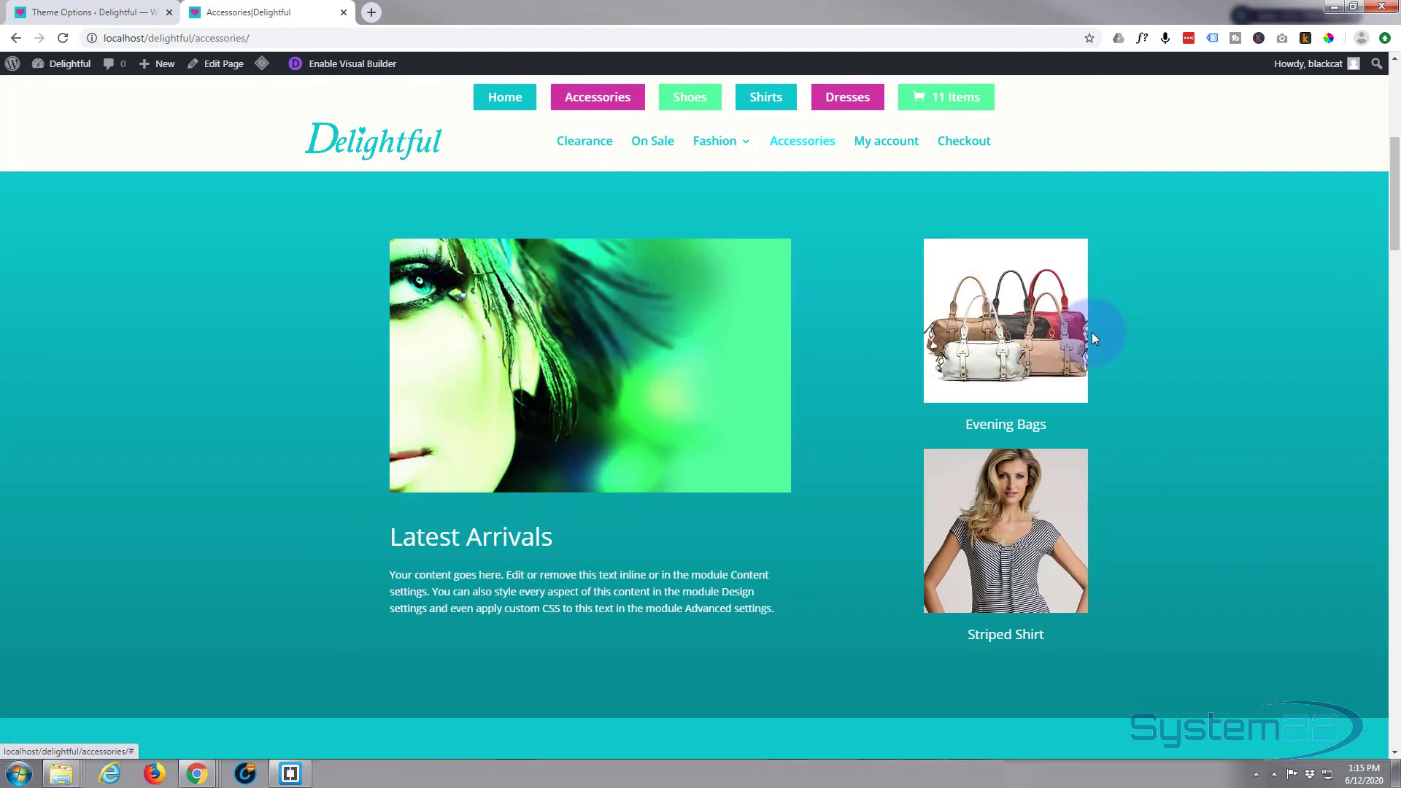
mouse_move(943, 354)
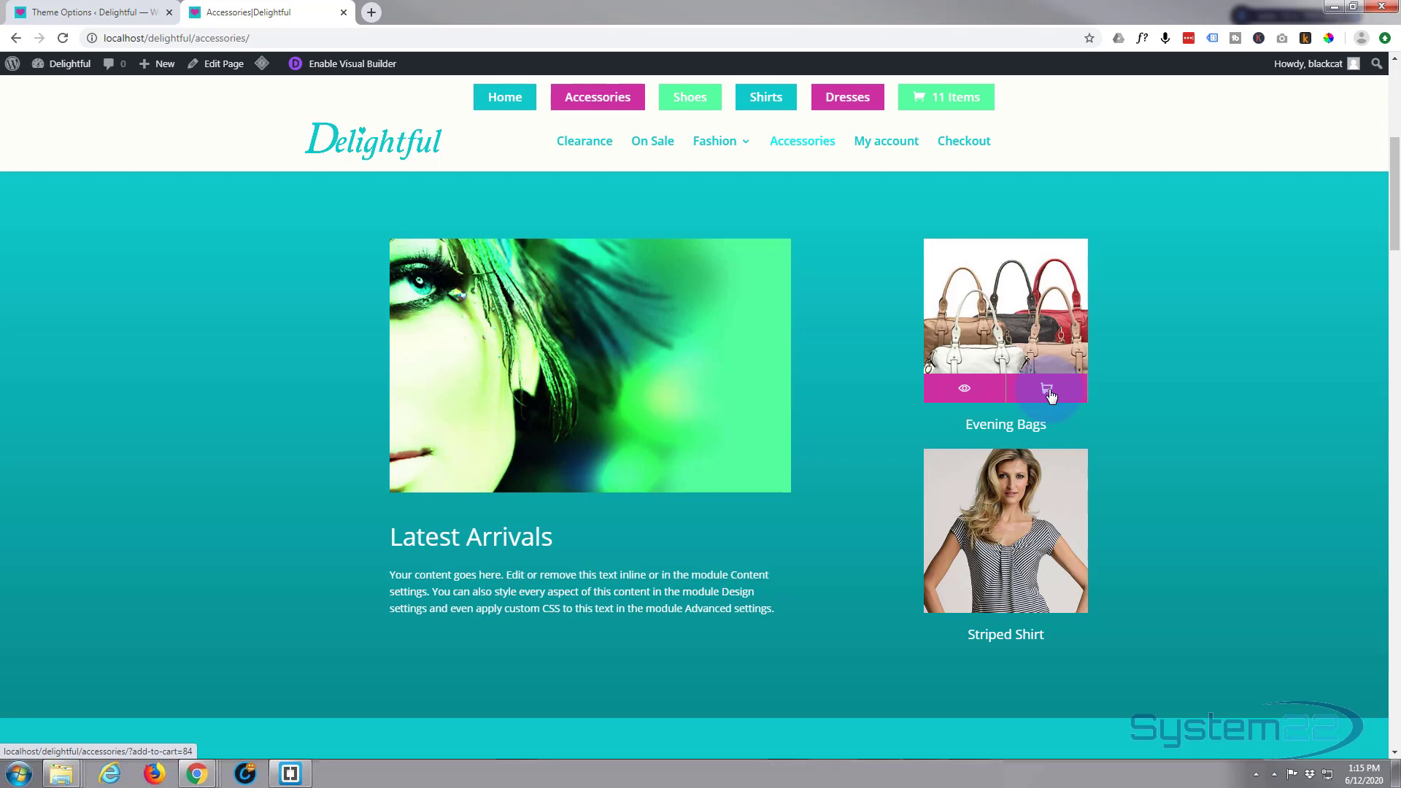
left_click(1048, 395)
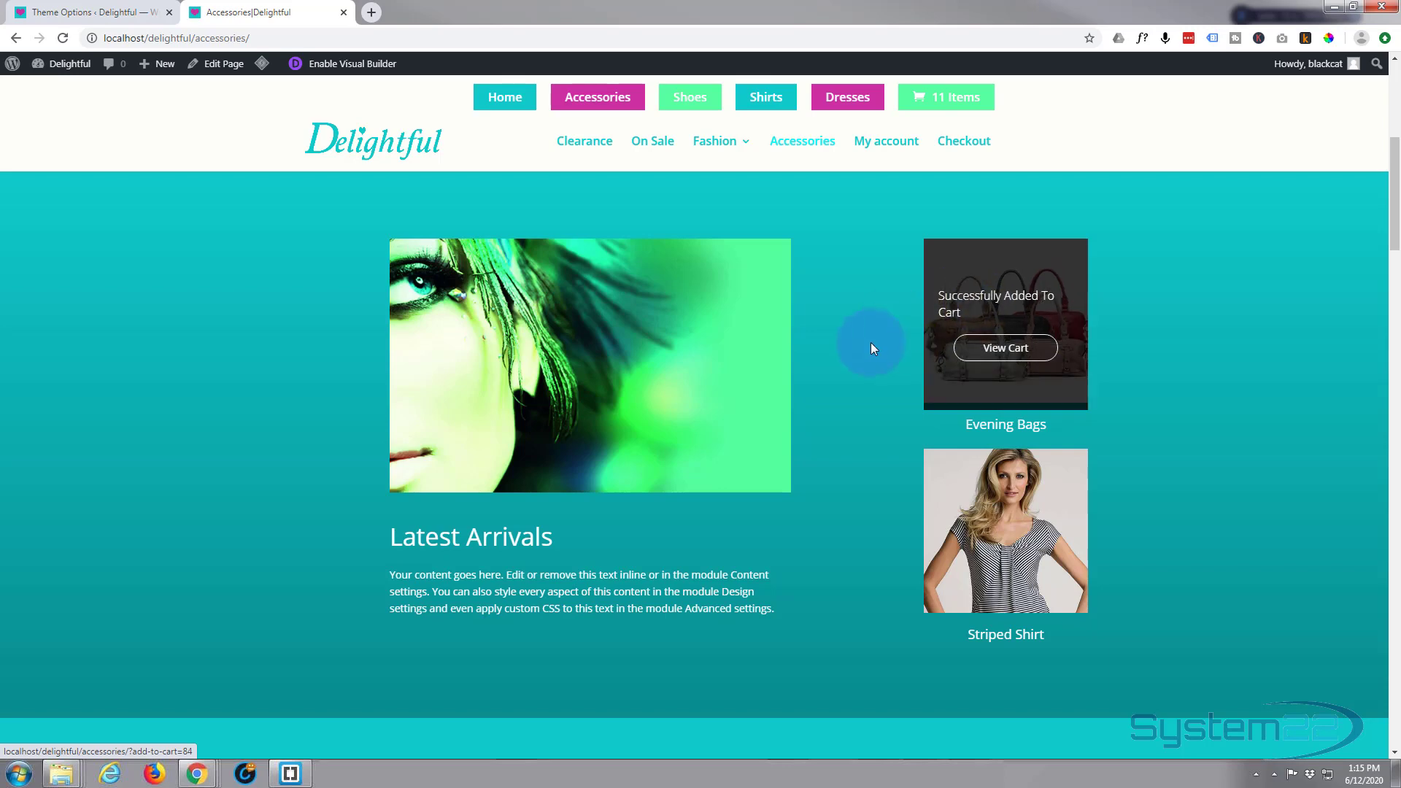
- Check the Striped Shirt quick view popup from the carousel, closing the popup at the end
scroll(1007, 452, "up", 1)
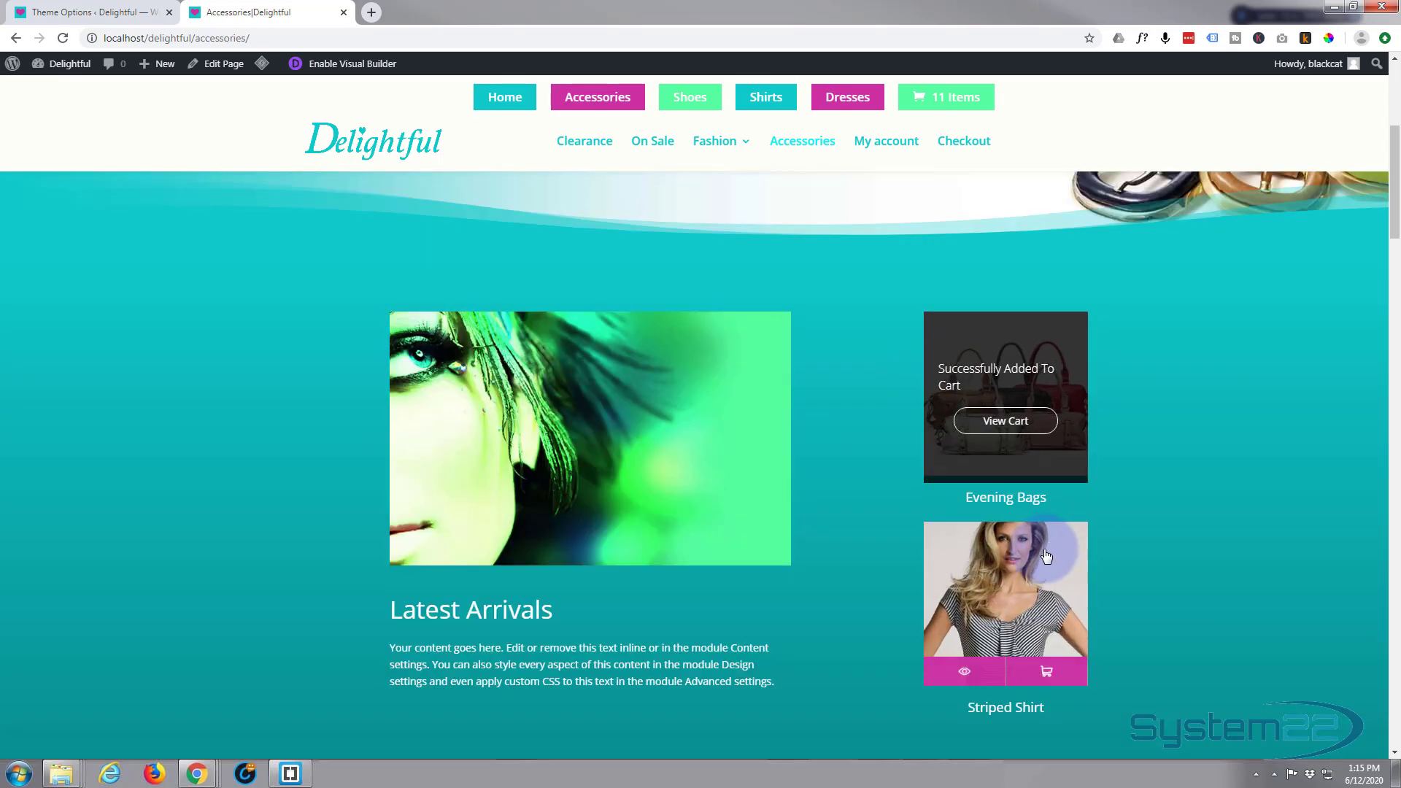
left_click(966, 669)
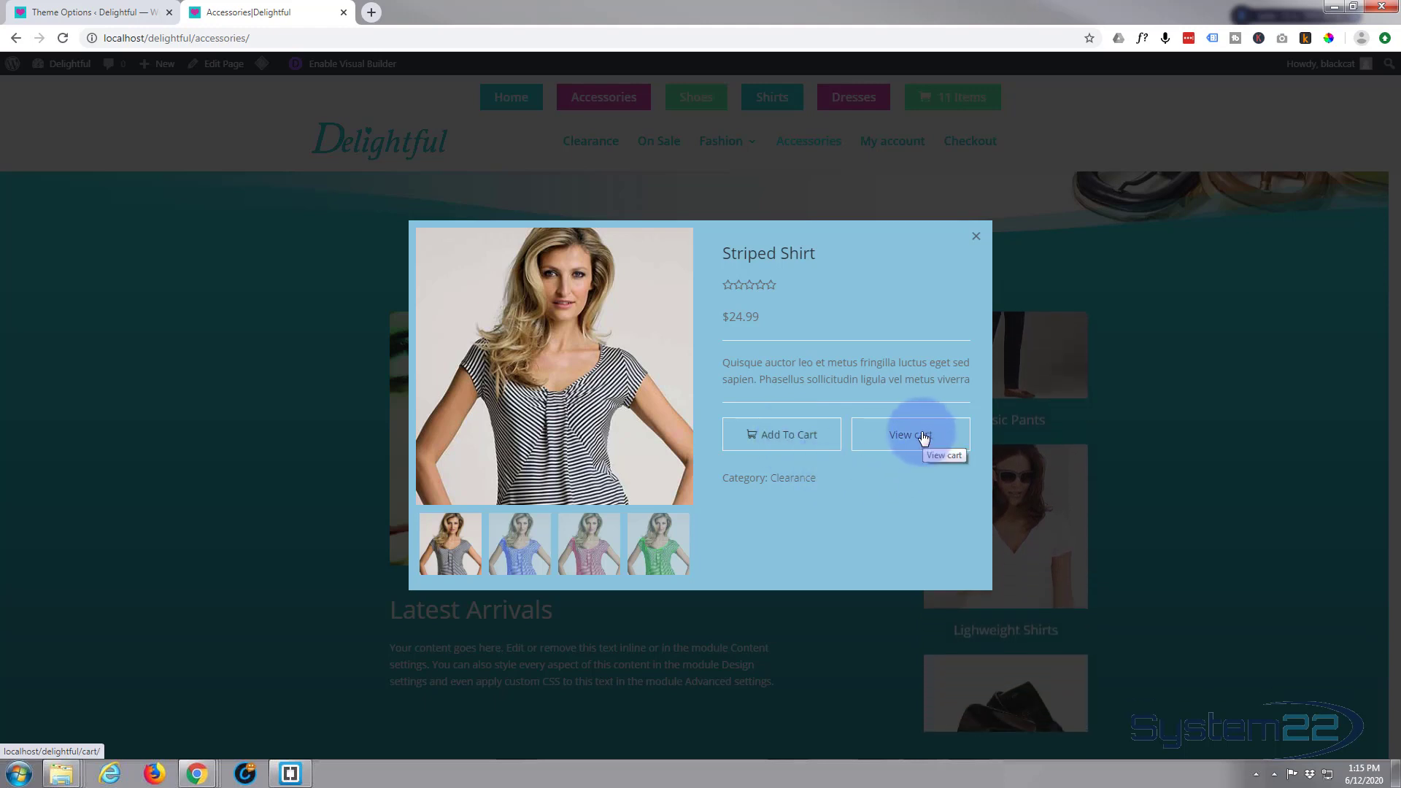
left_click(978, 239)
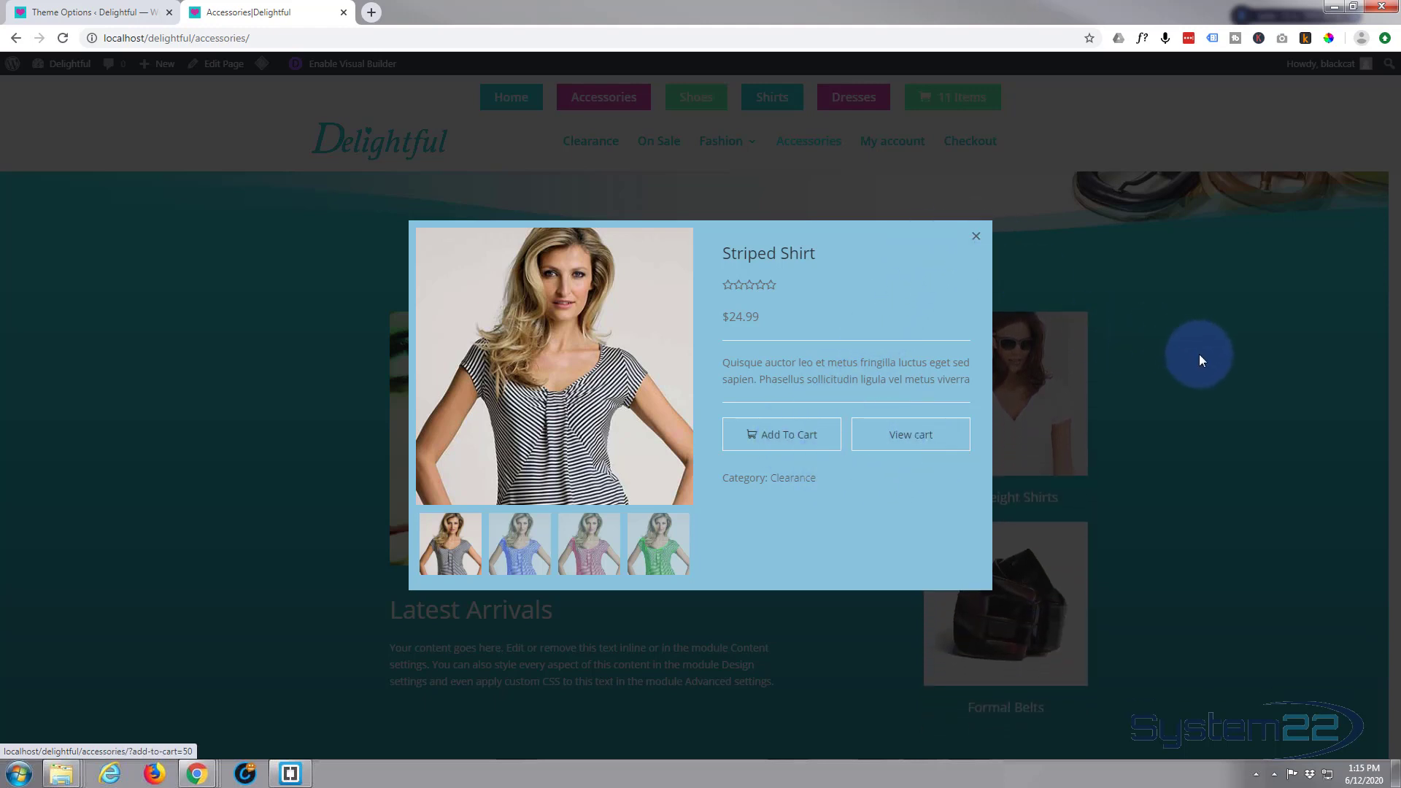